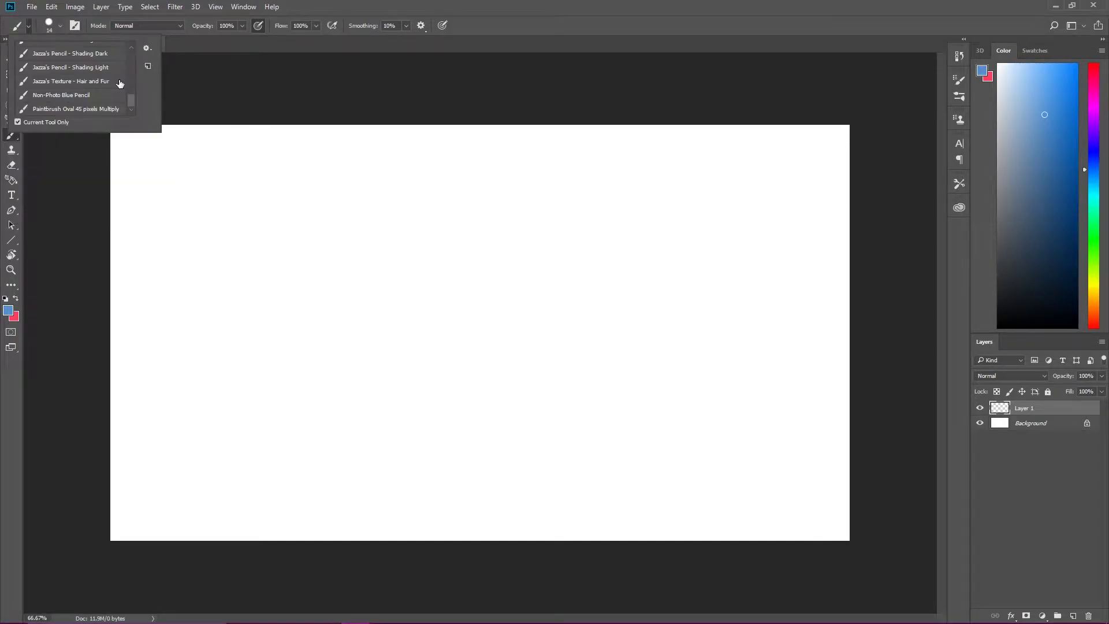
Step: Dismiss the brush presets, then paint blue eyes and the face's left outline
{"action": "left_click", "coordinate": [641, 111]}
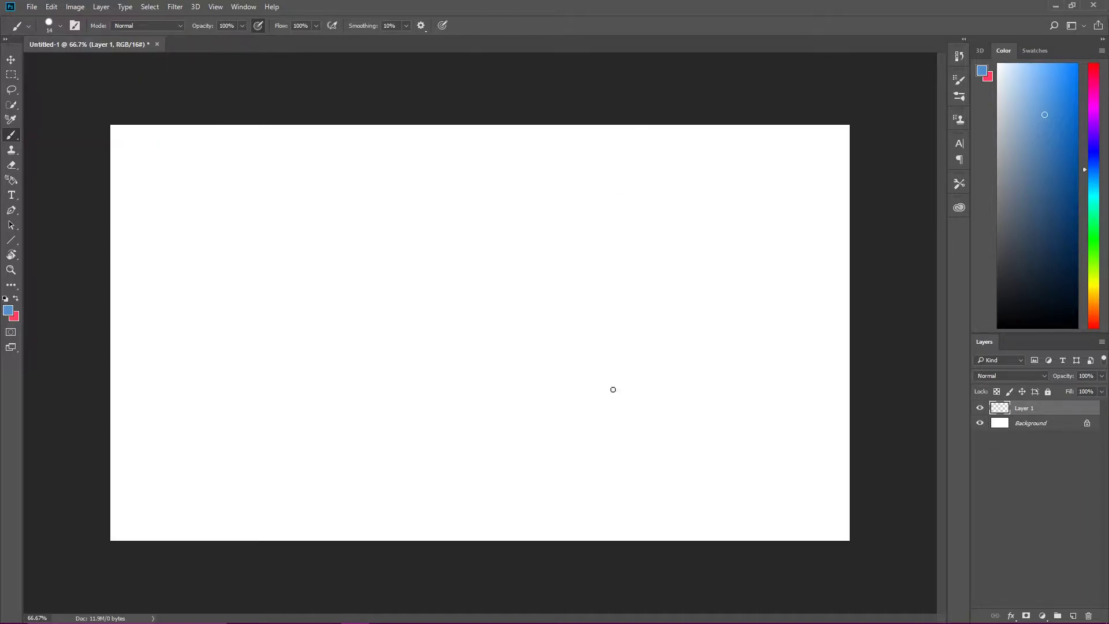
{"action": "left_click_drag", "start_coordinate": [603, 255], "coordinate": [639, 272]}
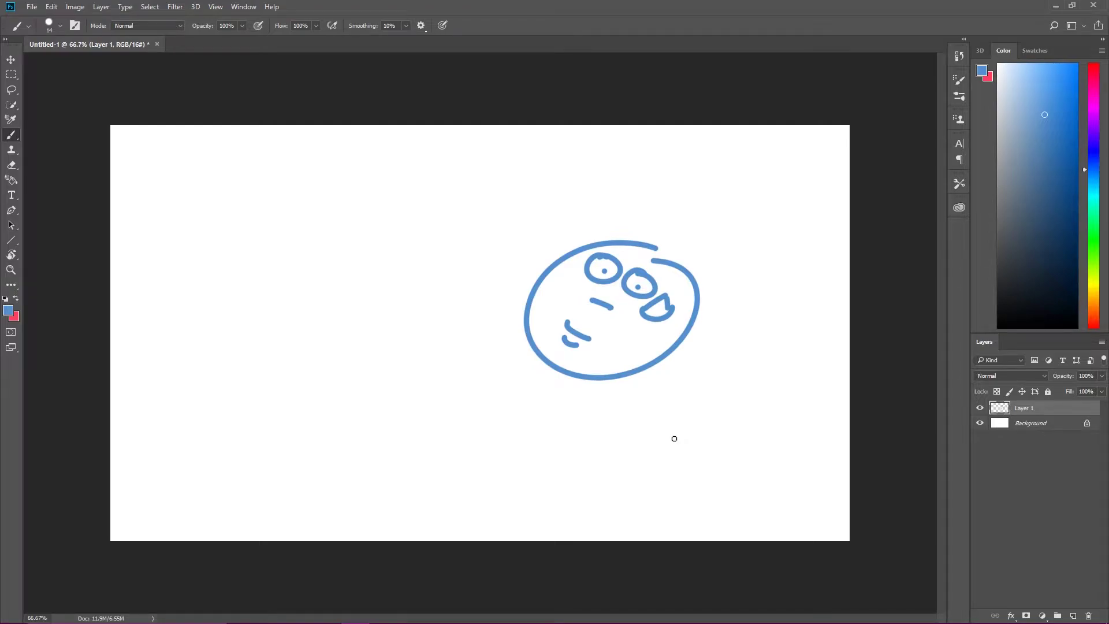
{"action": "mouse_move", "coordinate": [249, 340]}
{"action": "left_mouse_down"}
{"action": "mouse_move", "coordinate": [291, 325]}
{"action": "mouse_move", "coordinate": [303, 249]}
{"action": "mouse_move", "coordinate": [292, 191]}
{"action": "left_mouse_up"}
{"action": "mouse_move", "coordinate": [247, 337]}
{"action": "left_mouse_down"}
{"action": "mouse_move", "coordinate": [222, 243]}
{"action": "mouse_move", "coordinate": [164, 179]}
{"action": "mouse_move", "coordinate": [220, 138]}
{"action": "left_mouse_up"}
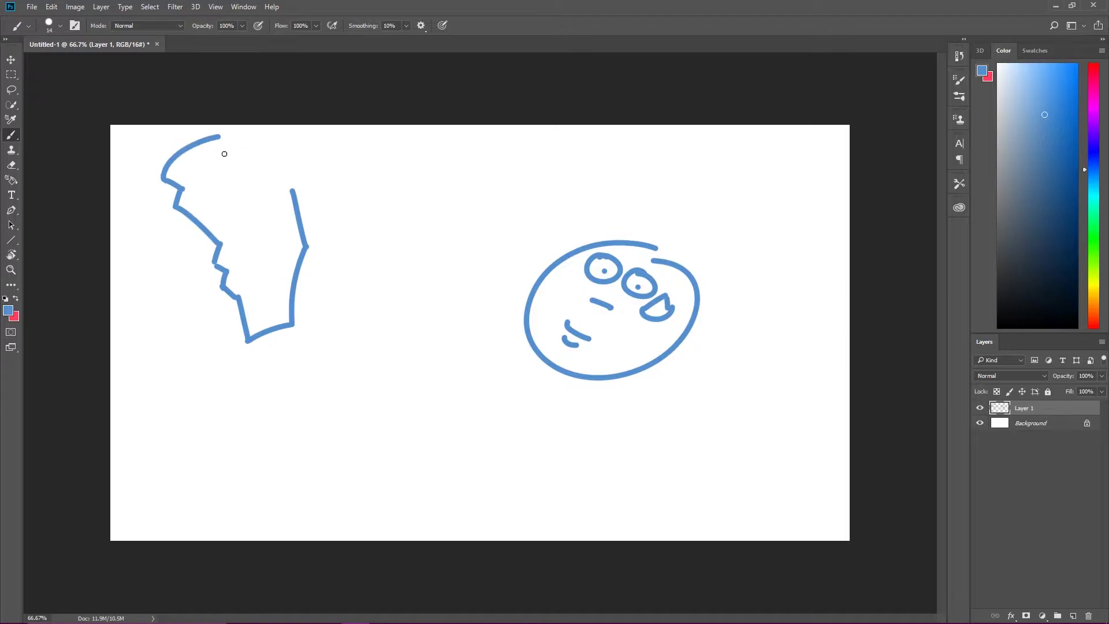
{"action": "key", "text": "ctrl+z"}
Step: Arc the top outline over to the right and curve along the zigzag, undoing misfires
{"action": "left_click_drag", "start_coordinate": [165, 180], "coordinate": [298, 178]}
{"action": "key", "text": "ctrl+z"}
{"action": "key", "text": "alt+z"}
{"action": "key", "text": "alt+z"}
{"action": "mouse_move", "coordinate": [162, 180]}
{"action": "left_mouse_down"}
{"action": "mouse_move", "coordinate": [295, 200]}
{"action": "mouse_move", "coordinate": [145, 183]}
{"action": "left_mouse_up"}
{"action": "key", "text": "ctrl+z"}
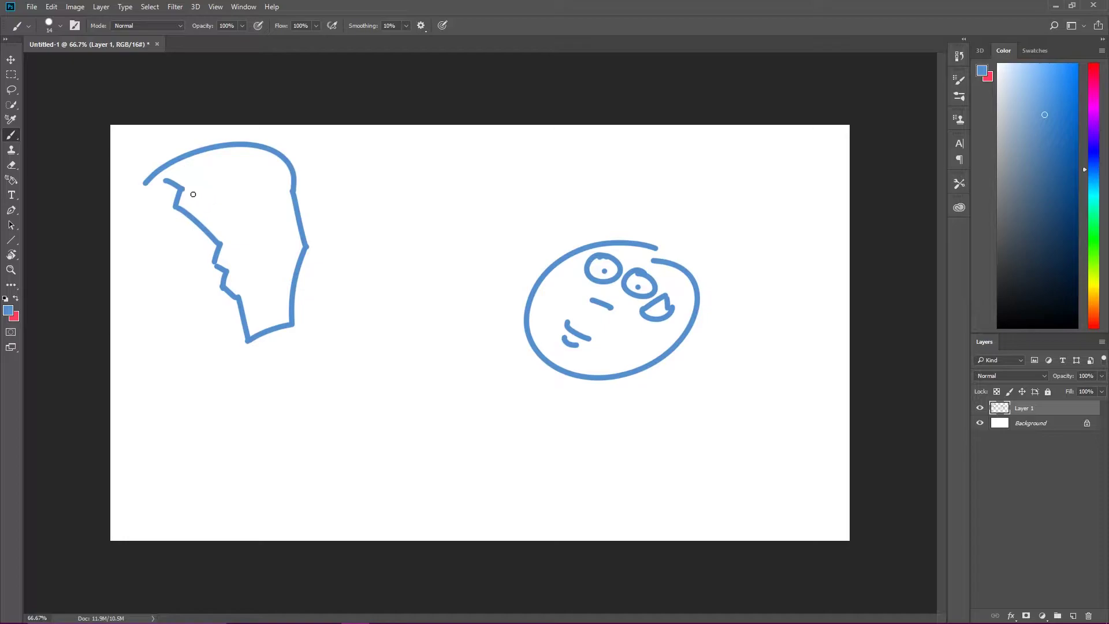
{"action": "left_click_drag", "start_coordinate": [184, 184], "coordinate": [299, 223]}
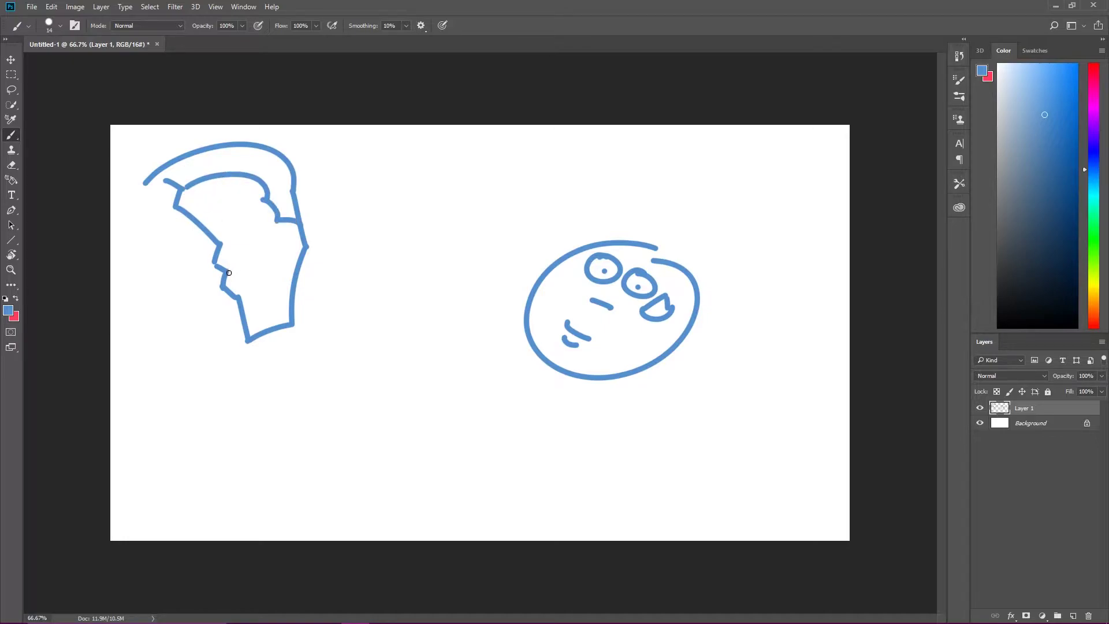
{"action": "left_click_drag", "start_coordinate": [229, 273], "coordinate": [256, 265]}
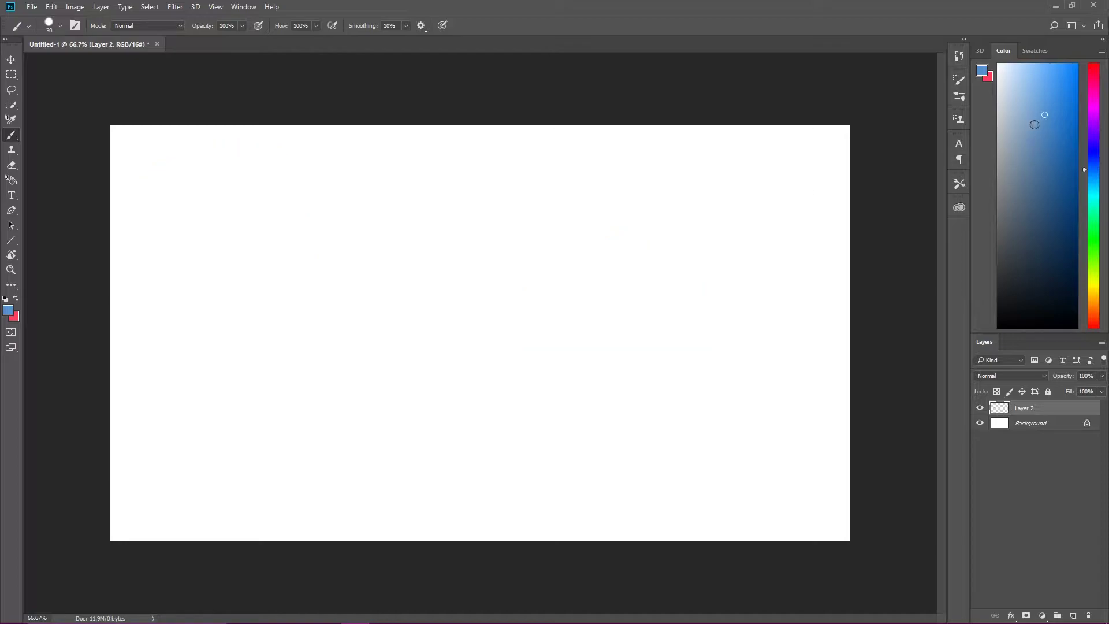
Step: Test light-blue and black strokes, undo both, and leave black as the foreground colour
{"action": "left_click_drag", "start_coordinate": [1029, 90], "coordinate": [1023, 88]}
{"action": "left_click_drag", "start_coordinate": [468, 357], "coordinate": [621, 399]}
{"action": "key", "text": "ctrl+z"}
{"action": "left_click", "coordinate": [1041, 149]}
{"action": "left_click", "coordinate": [997, 328]}
{"action": "left_click_drag", "start_coordinate": [382, 404], "coordinate": [438, 326]}
{"action": "key", "text": "ctrl+z"}
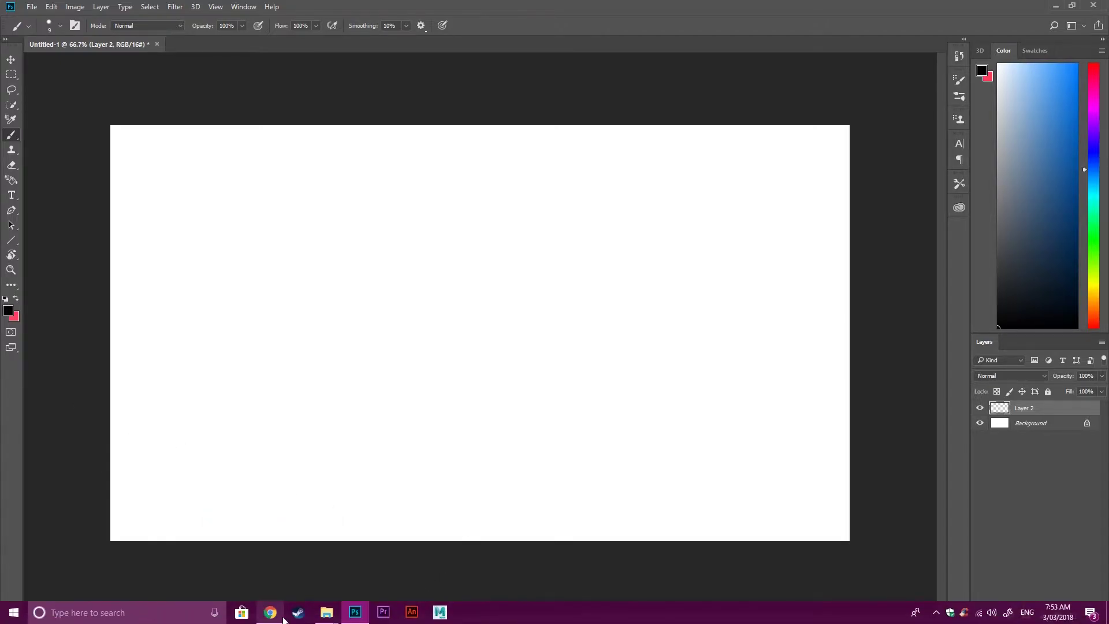
Step: Search Google Images for 'bear grylls' and open the water-bottle photo's context menu
{"action": "left_click", "coordinate": [272, 612]}
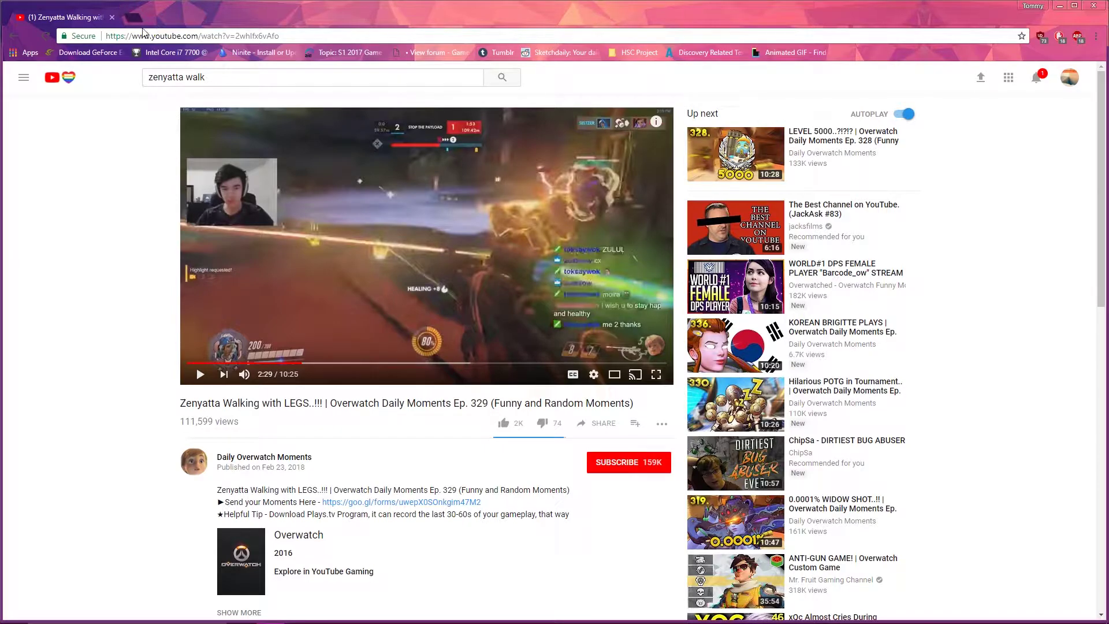
{"action": "left_click", "coordinate": [134, 19]}
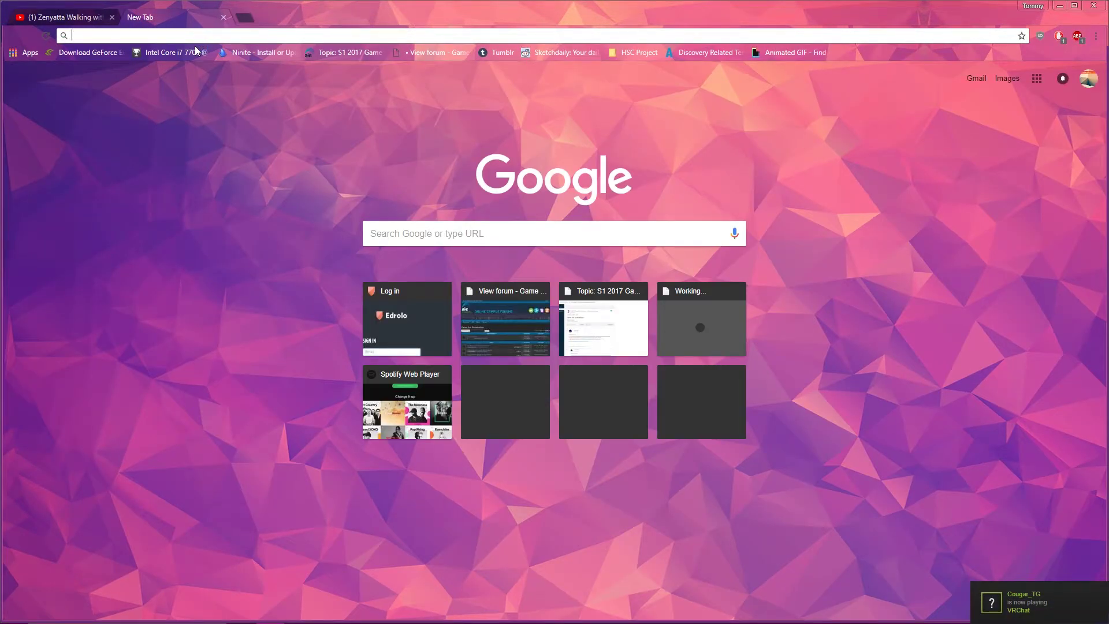
{"action": "type", "text": "b ear grylls"}
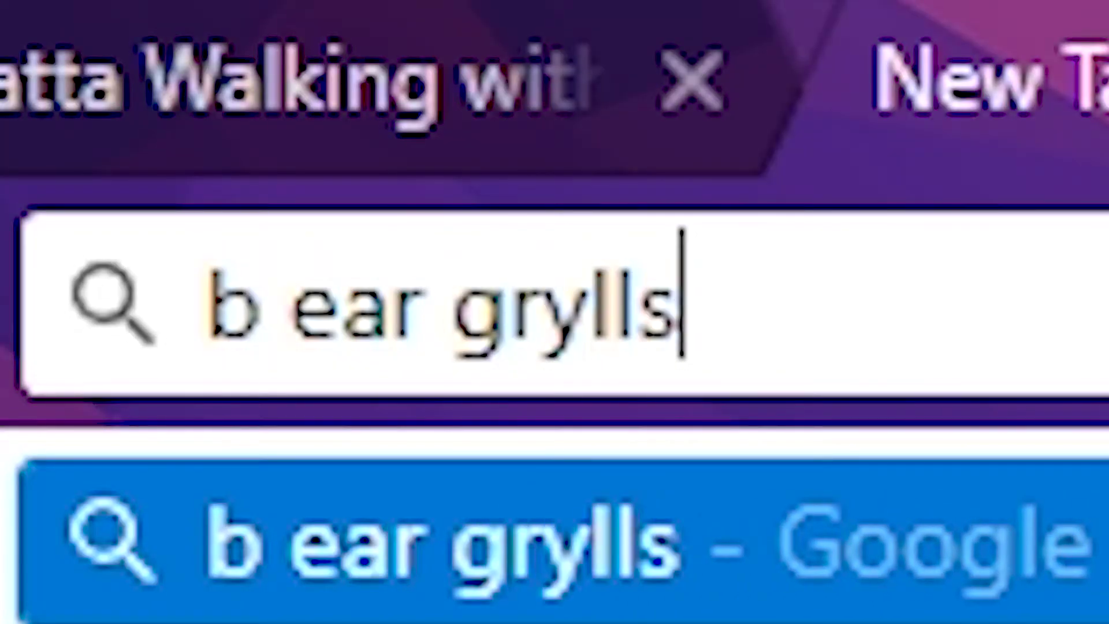
{"action": "key", "text": "Return"}
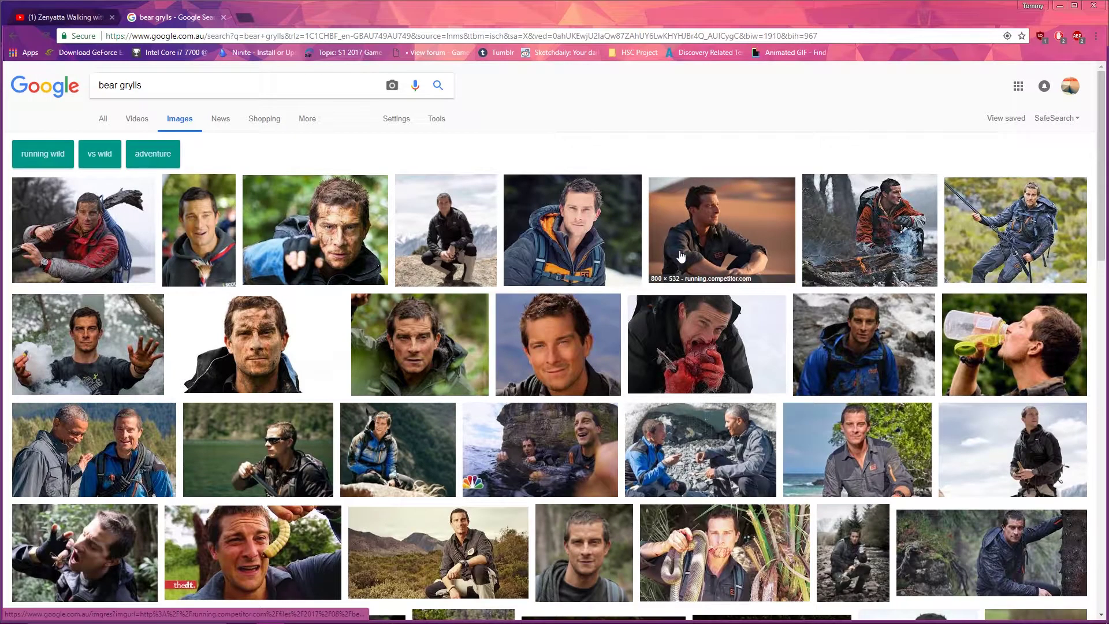
{"action": "scroll", "coordinate": [867, 278], "scroll_direction": "down", "scroll_amount": 2}
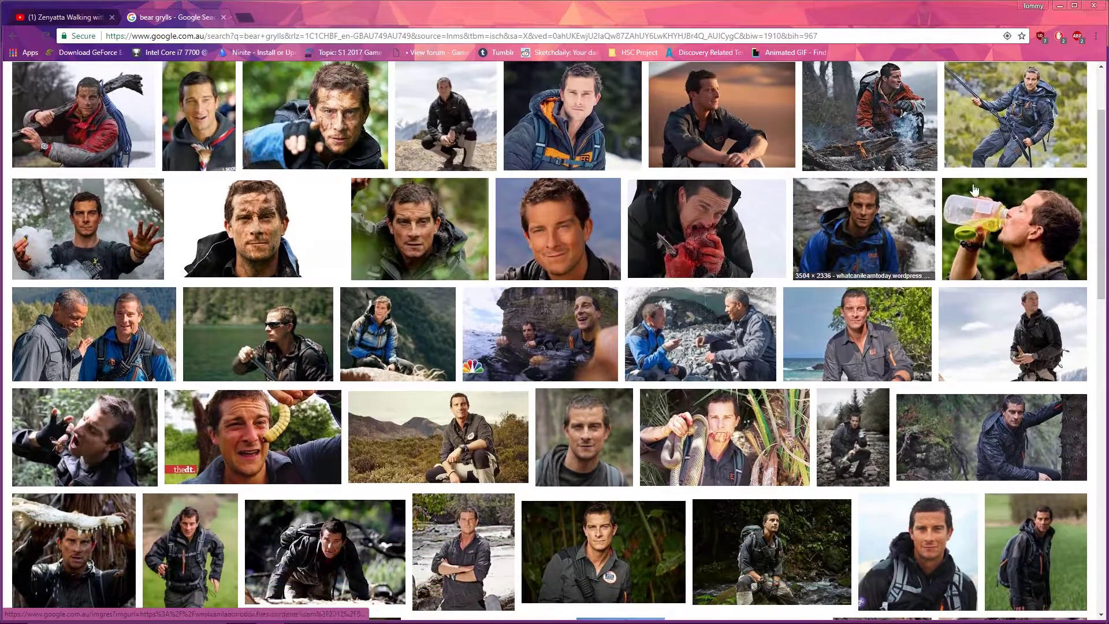
{"action": "left_click", "coordinate": [1057, 228]}
{"action": "right_click", "coordinate": [492, 355]}
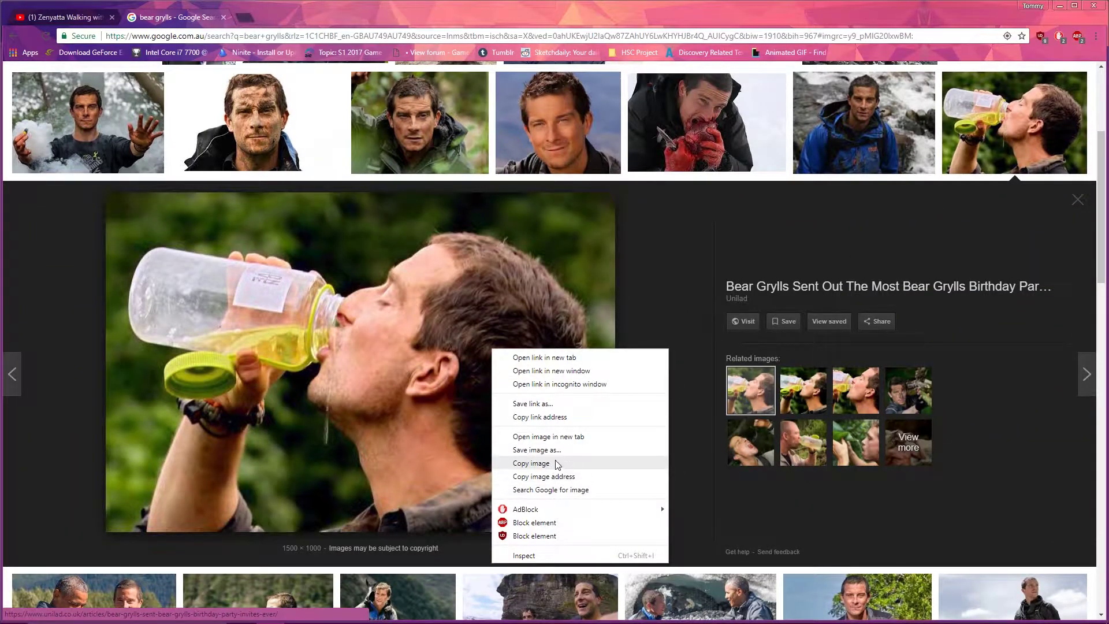
Step: Back in Photoshop, undo and redraw the black outer arch curve
{"action": "left_click", "coordinate": [558, 463]}
{"action": "key", "text": "ctrl+z"}
{"action": "mouse_move", "coordinate": [516, 473]}
{"action": "left_mouse_down"}
{"action": "mouse_move", "coordinate": [458, 391]}
{"action": "mouse_move", "coordinate": [390, 395]}
{"action": "left_mouse_up"}
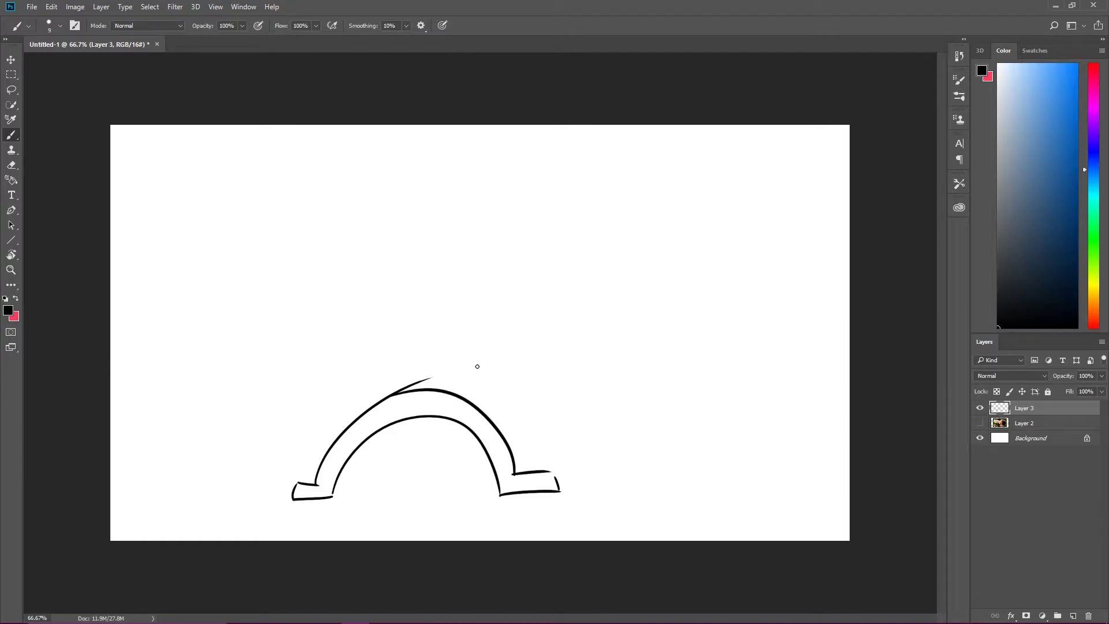
Step: Erase the stray tail on the outer arch and return to black brush painting
{"action": "key", "text": "e"}
{"action": "left_click_drag", "start_coordinate": [442, 367], "coordinate": [358, 394]}
{"action": "key", "text": "b"}
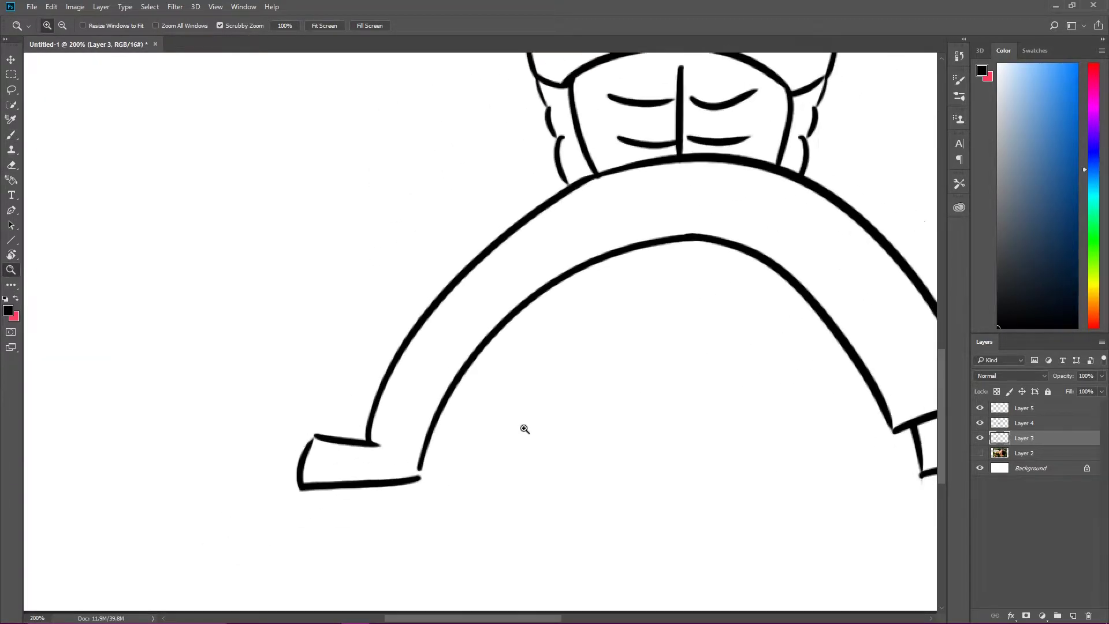
{"action": "key", "text": "b"}
{"action": "key", "text": "ctrl+minus"}
{"action": "key", "text": "x"}
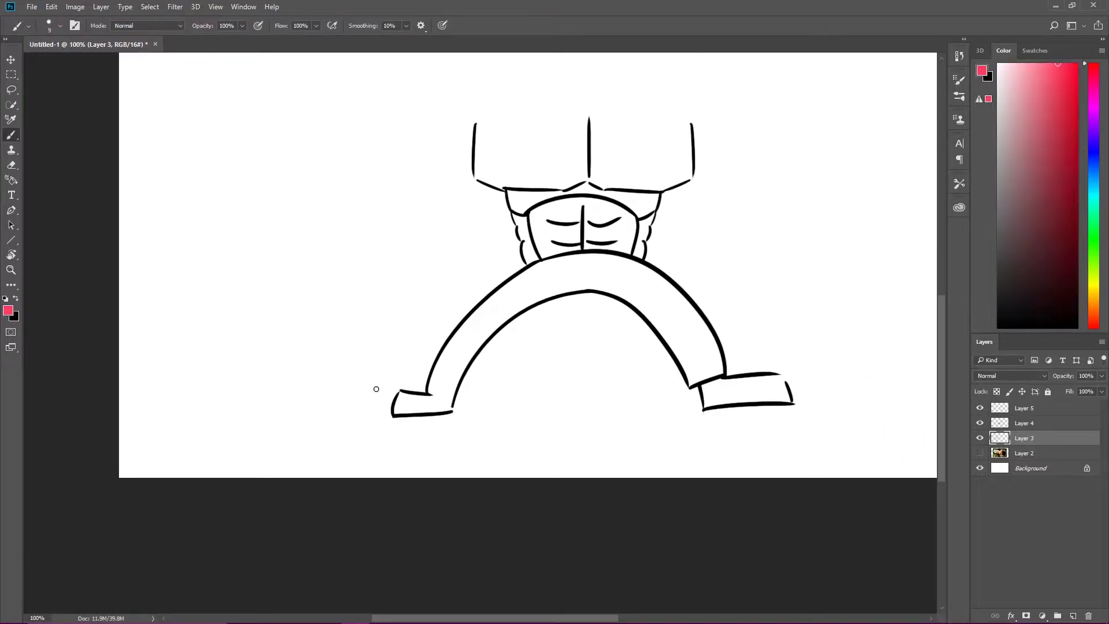
{"action": "key", "text": "x"}
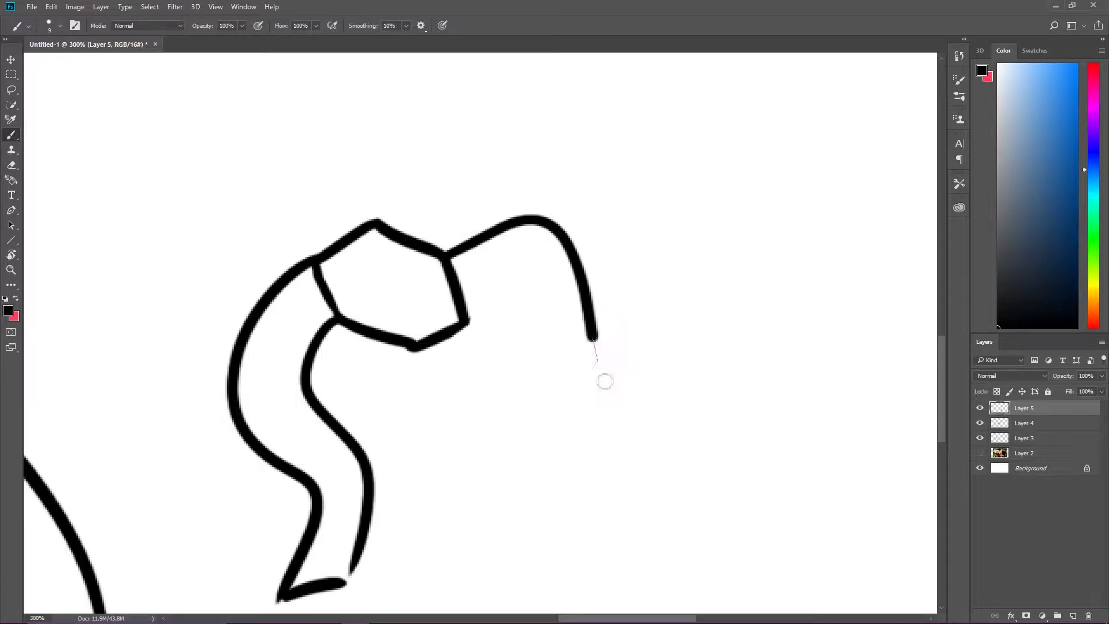
Step: Draw the outer and inner curves below the hexagon, redoing the overextended inner one
{"action": "left_click_drag", "start_coordinate": [441, 257], "coordinate": [620, 550]}
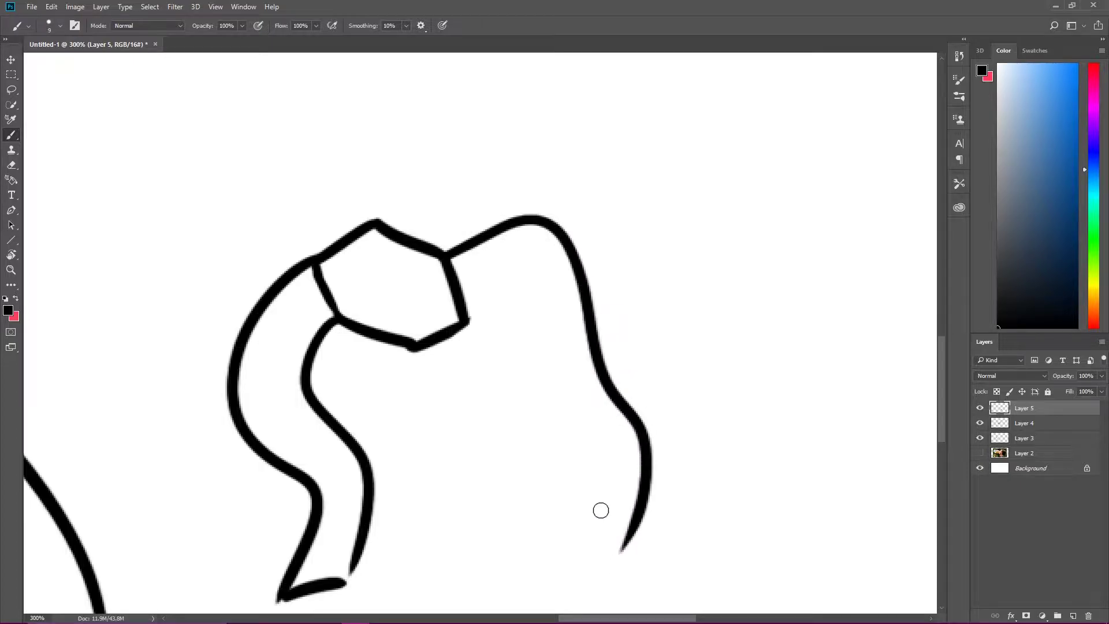
{"action": "mouse_move", "coordinate": [465, 324]}
{"action": "left_mouse_down"}
{"action": "mouse_move", "coordinate": [530, 364]}
{"action": "mouse_move", "coordinate": [575, 566]}
{"action": "left_mouse_up"}
{"action": "key", "text": "ctrl+z"}
{"action": "mouse_move", "coordinate": [465, 323]}
{"action": "left_mouse_down"}
{"action": "mouse_move", "coordinate": [485, 312]}
{"action": "mouse_move", "coordinate": [573, 449]}
{"action": "left_mouse_up"}
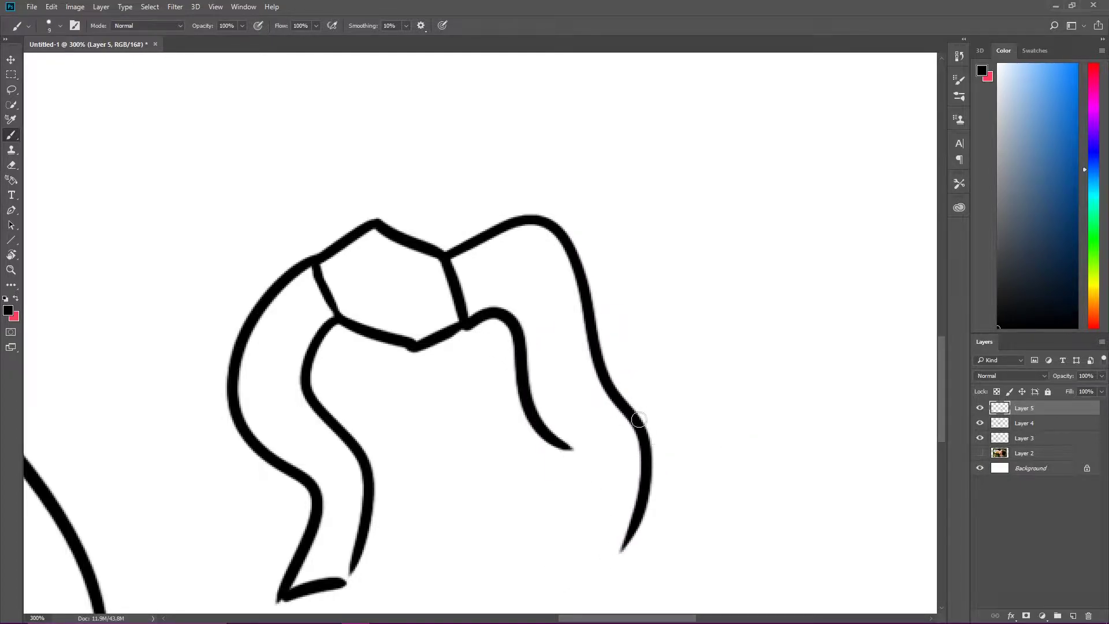
{"action": "key", "text": "ctrl+minus"}
{"action": "key", "text": "e"}
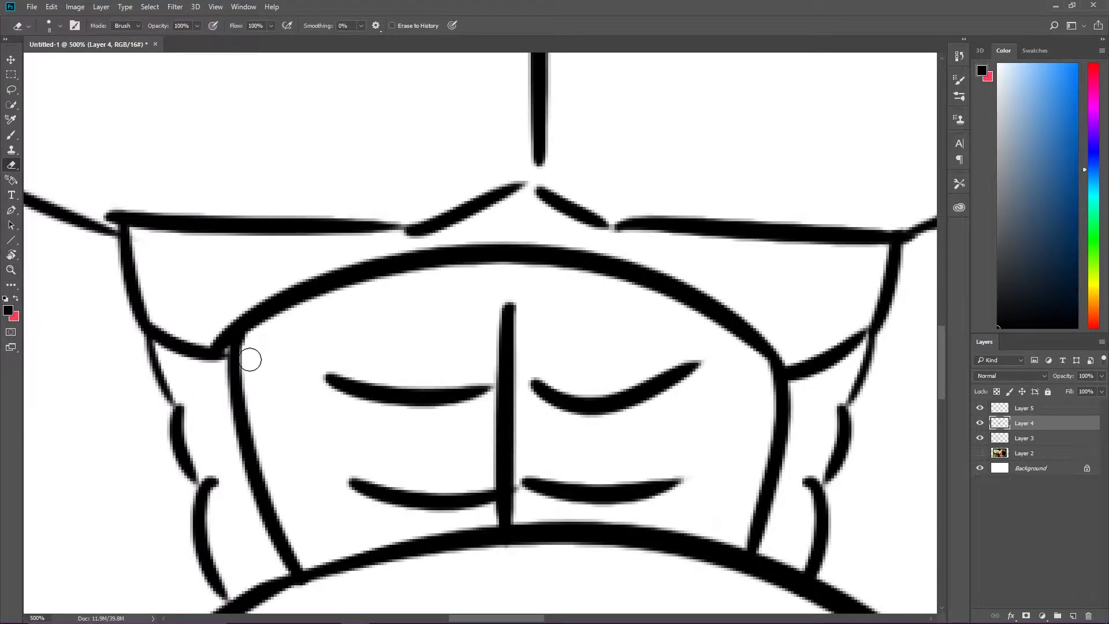
{"action": "key", "text": "b"}
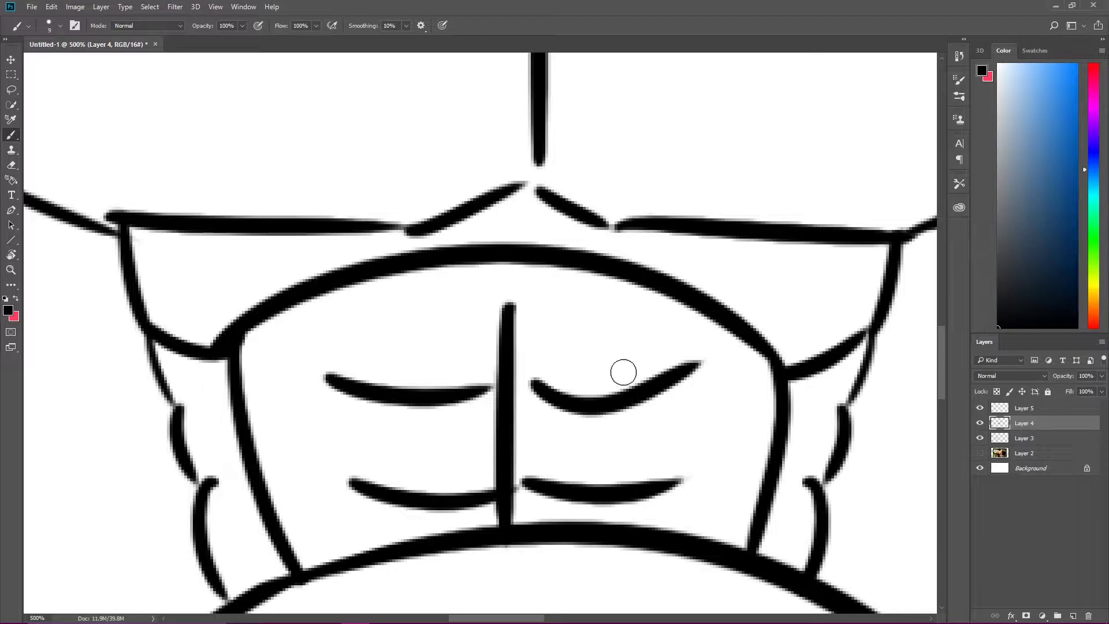
{"action": "key", "text": "ctrl+minus"}
{"action": "key", "text": "ctrl+minus"}
{"action": "key", "text": "ctrl+minus"}
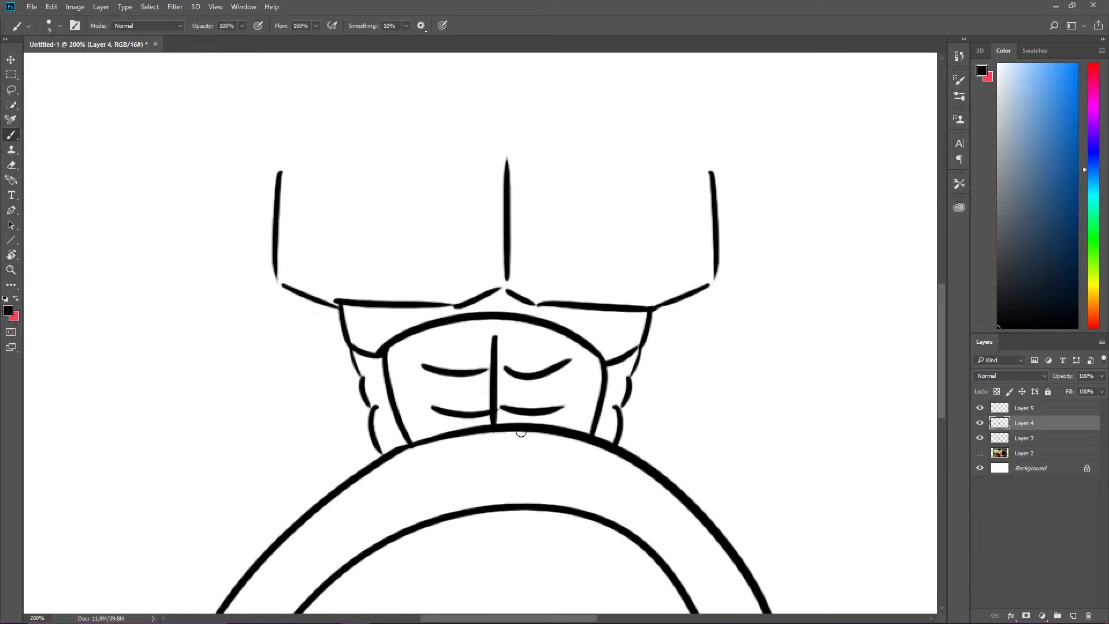
Step: Erase the inner arch line, the doubled outer line and the faint stray stroke between them
{"action": "key", "text": "e"}
{"action": "scroll", "coordinate": [513, 430], "scroll_direction": "up", "scroll_amount": 2, "text": "alt"}
{"action": "scroll", "coordinate": [513, 430], "scroll_direction": "up", "scroll_amount": 3, "text": "alt"}
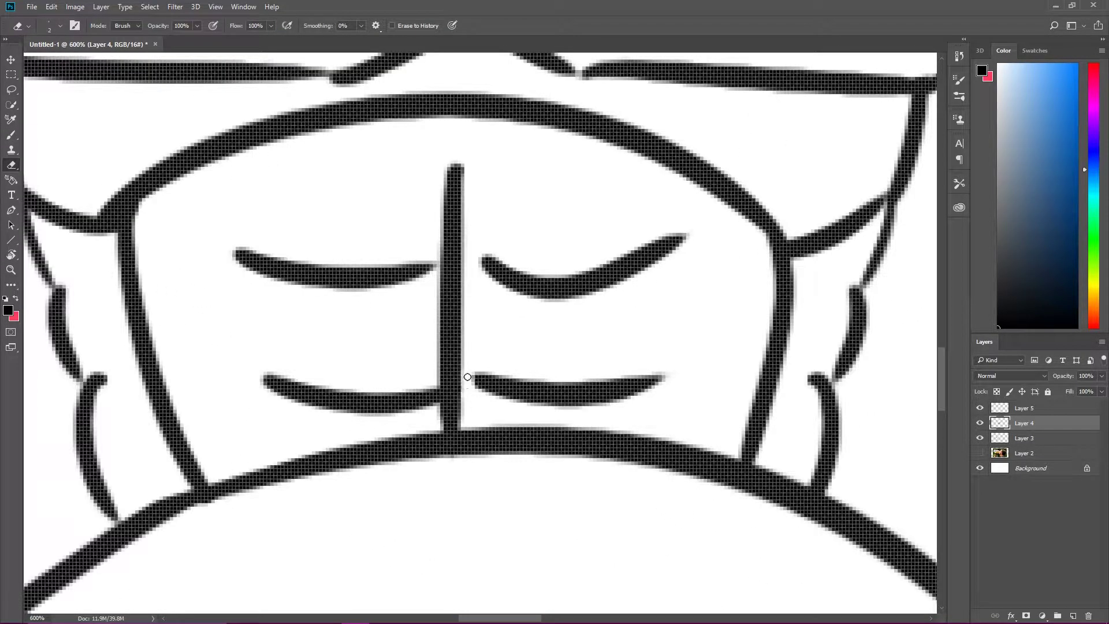
{"action": "key", "text": "ctrl+minus"}
{"action": "key", "text": "ctrl+minus"}
{"action": "key", "text": "ctrl+minus"}
{"action": "key", "text": "ctrl+minus"}
{"action": "key", "text": "ctrl+minus"}
{"action": "scroll", "coordinate": [286, 494], "scroll_direction": "up", "scroll_amount": 3, "text": "alt"}
{"action": "key", "text": "alt+bracketleft"}
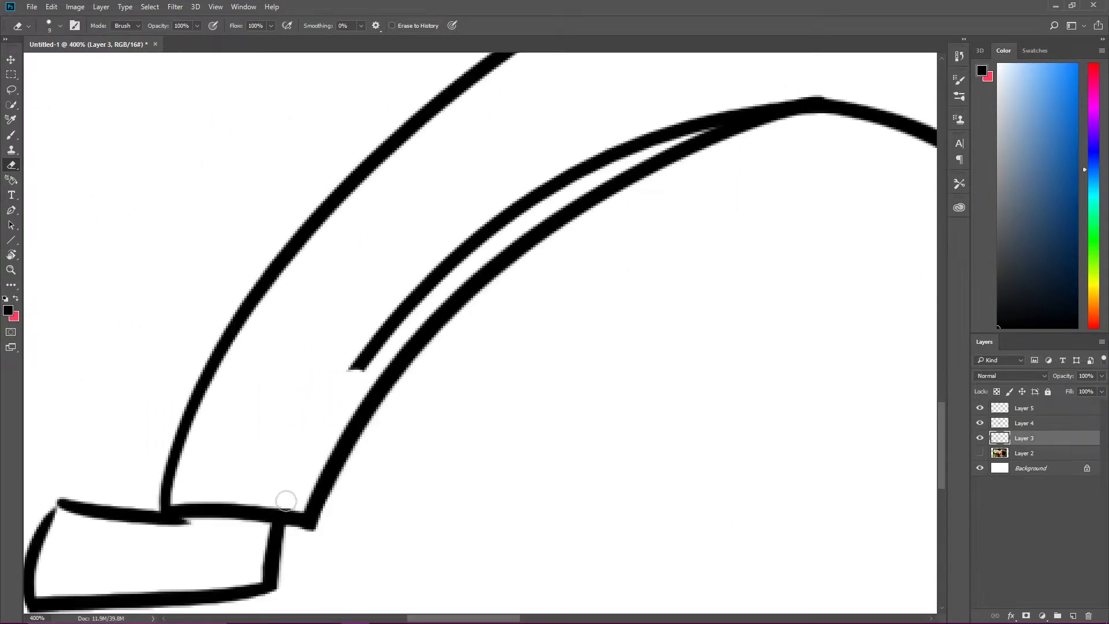
{"action": "mouse_move", "coordinate": [344, 372]}
{"action": "left_mouse_down"}
{"action": "mouse_move", "coordinate": [496, 228]}
{"action": "mouse_move", "coordinate": [756, 95]}
{"action": "left_mouse_up"}
{"action": "left_click_drag", "start_coordinate": [836, 89], "coordinate": [601, 168]}
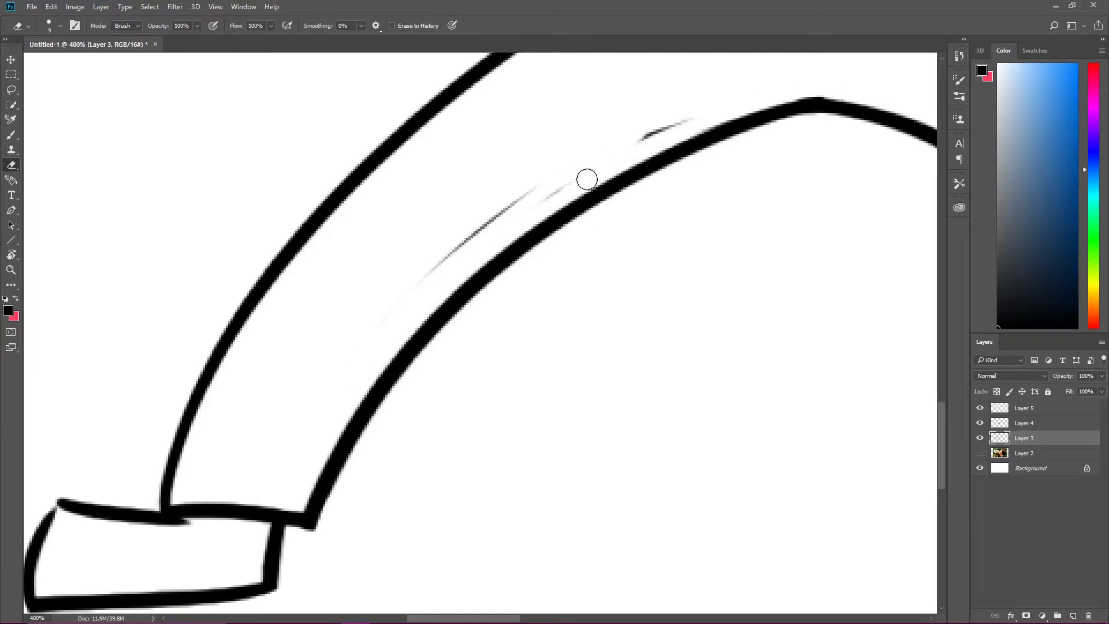
{"action": "left_click_drag", "start_coordinate": [841, 95], "coordinate": [538, 182]}
{"action": "left_click_drag", "start_coordinate": [607, 149], "coordinate": [440, 235]}
{"action": "left_click_drag", "start_coordinate": [589, 169], "coordinate": [372, 321]}
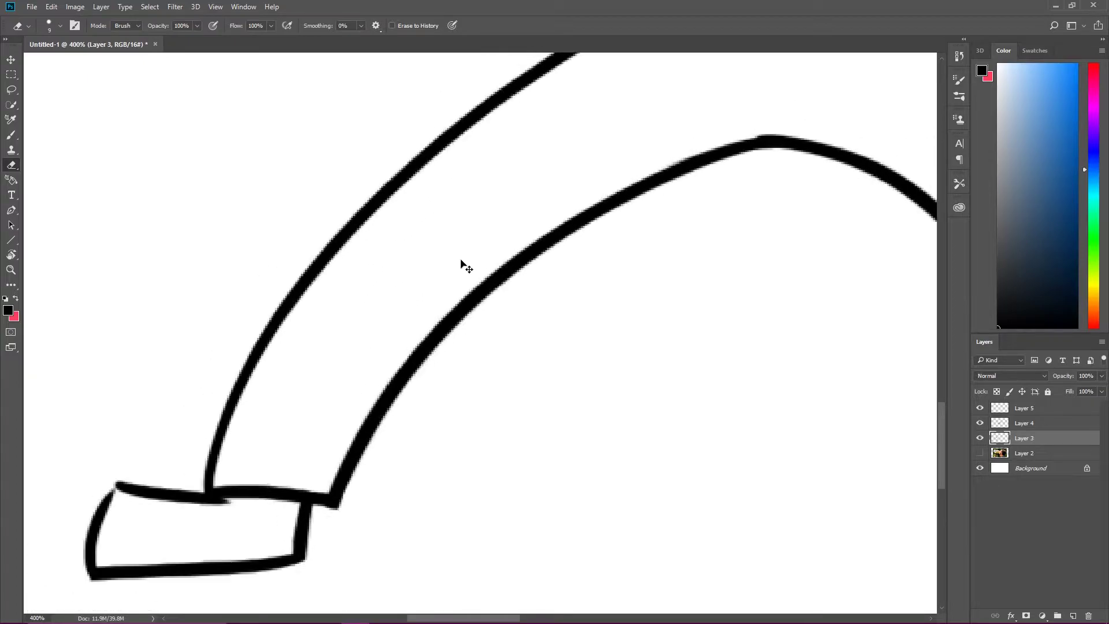
Step: Clear the mistyped text and search Google for 'wwe belt'
{"action": "key", "text": "BackSpace"}
{"action": "key", "text": "BackSpace"}
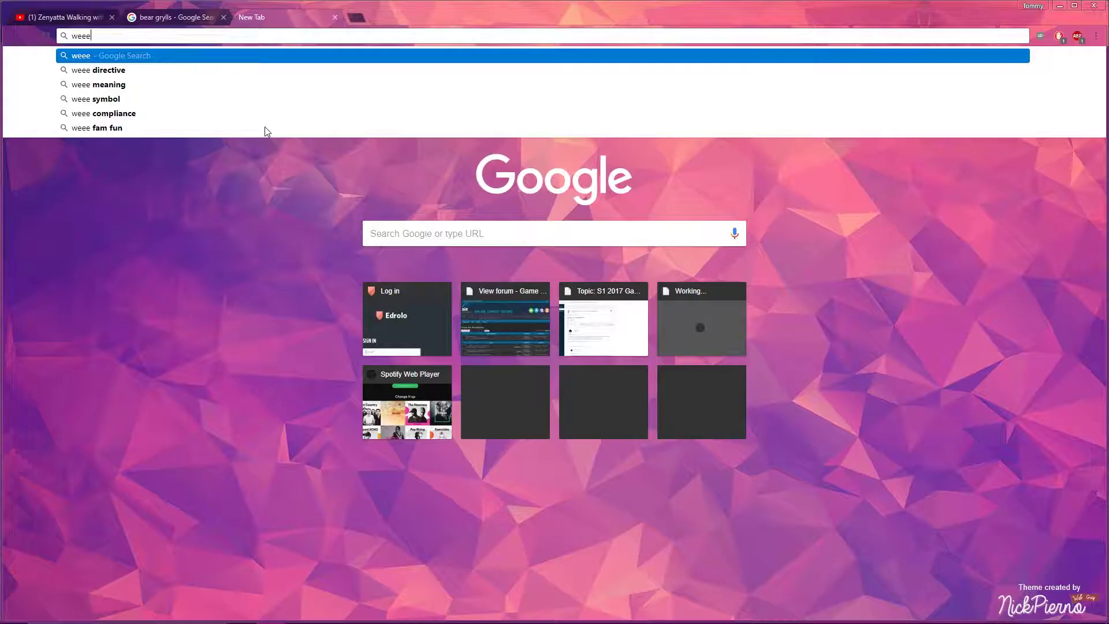
{"action": "key", "text": "BackSpace"}
{"action": "key", "text": "BackSpace"}
{"action": "key", "text": "BackSpace"}
{"action": "type", "text": "w"}
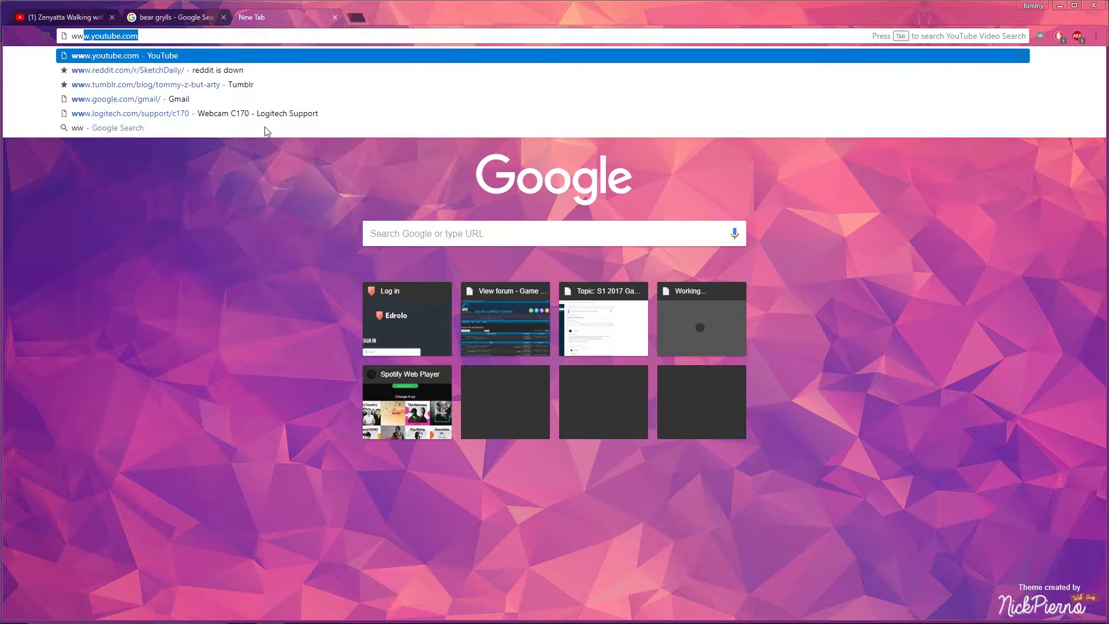
{"action": "type", "text": "e belt"}
{"action": "key", "text": "Return"}
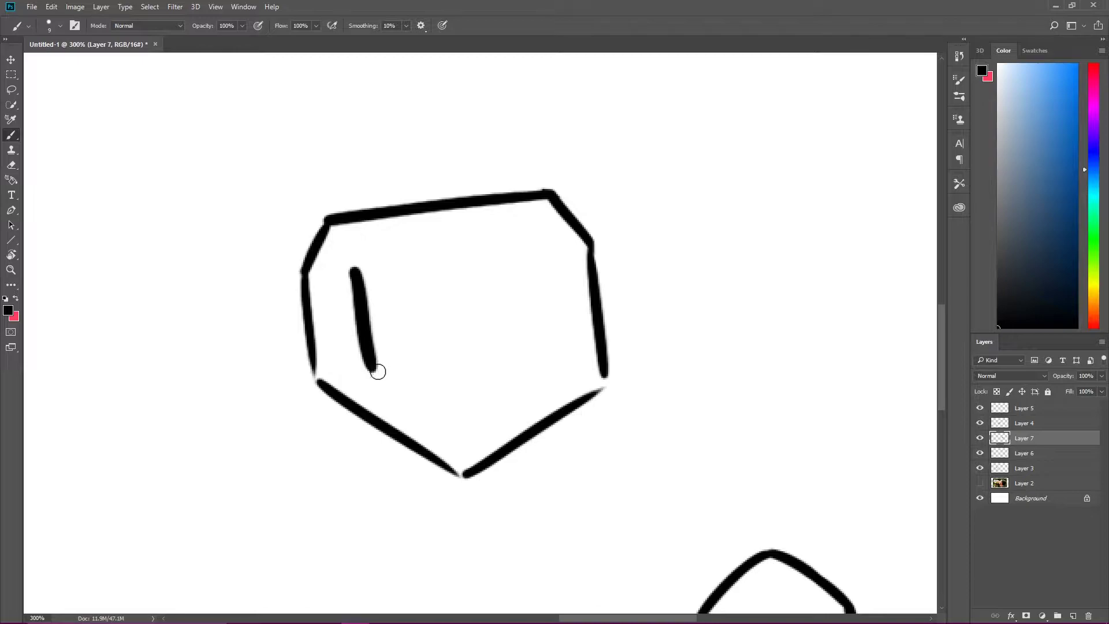
Step: Complete the WEE letters on the belt plate, then zoom in on the torso and head
{"action": "mouse_move", "coordinate": [376, 369]}
{"action": "left_mouse_down"}
{"action": "mouse_move", "coordinate": [399, 335]}
{"action": "mouse_move", "coordinate": [422, 373]}
{"action": "mouse_move", "coordinate": [431, 285]}
{"action": "mouse_move", "coordinate": [500, 365]}
{"action": "left_mouse_up"}
{"action": "left_click_drag", "start_coordinate": [459, 324], "coordinate": [485, 324]}
{"action": "mouse_move", "coordinate": [456, 279]}
{"action": "left_mouse_down"}
{"action": "mouse_move", "coordinate": [506, 278]}
{"action": "mouse_move", "coordinate": [516, 368]}
{"action": "mouse_move", "coordinate": [555, 354]}
{"action": "left_mouse_up"}
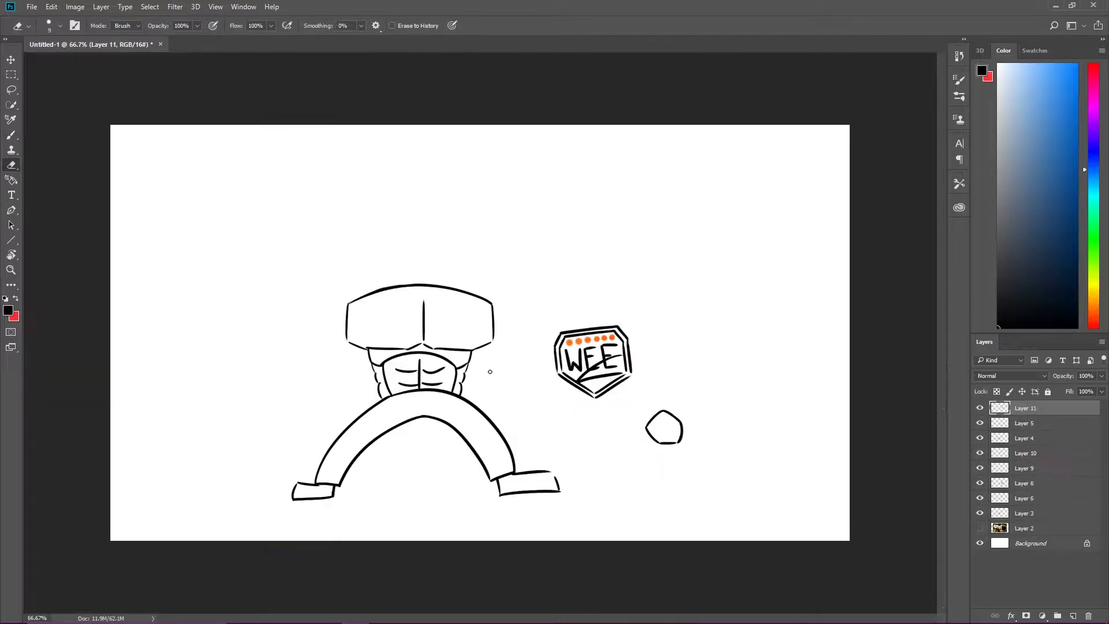
{"action": "key", "text": "z"}
{"action": "left_click", "coordinate": [445, 349]}
{"action": "key", "text": "b"}
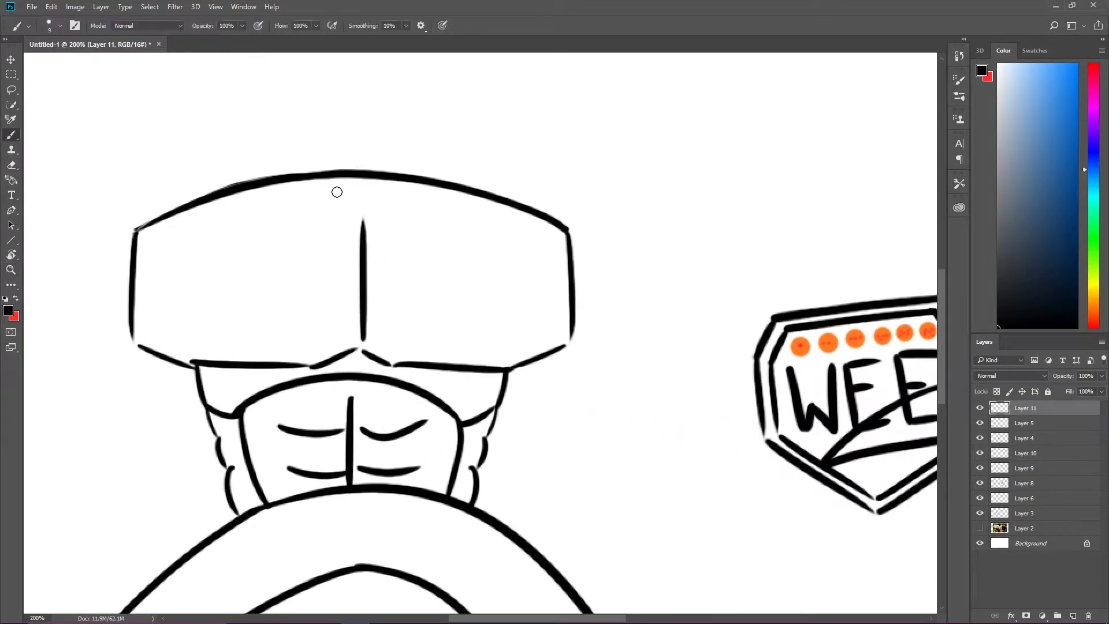
{"action": "key", "text": "ctrl+minus"}
{"action": "key", "text": "z"}
{"action": "left_click", "coordinate": [399, 262]}
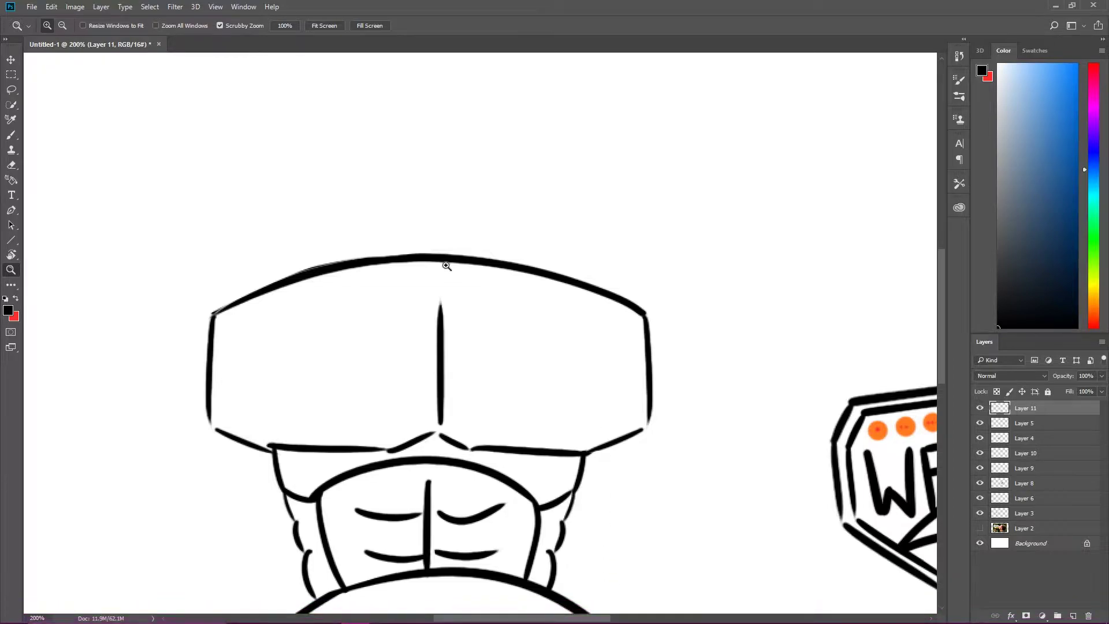
{"action": "key", "text": "b"}
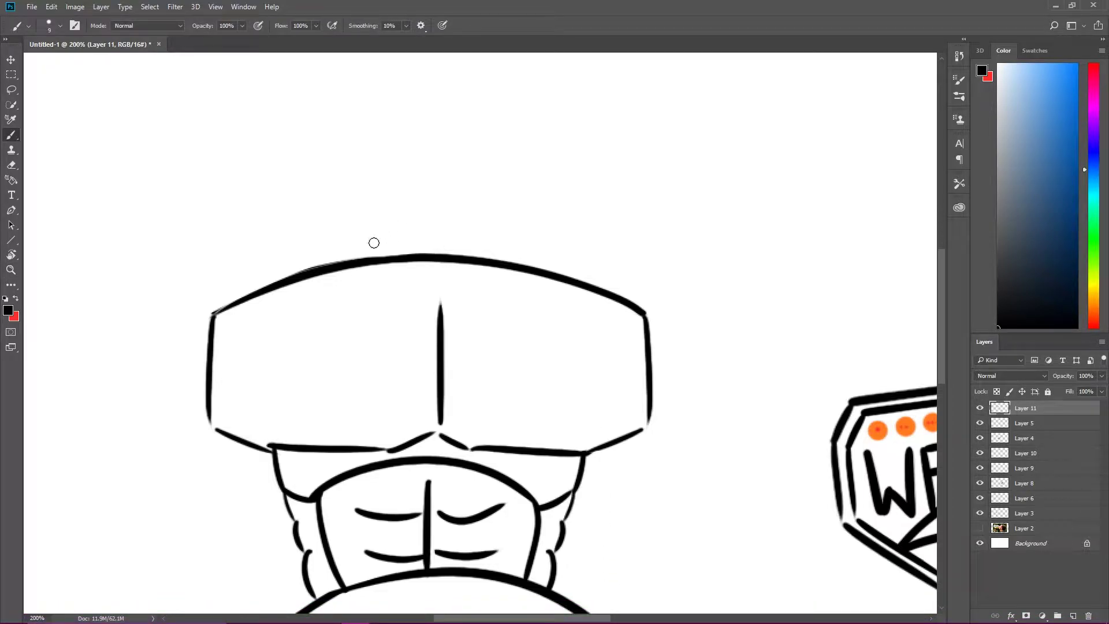
Step: Draw mirrored neck lines and erase the chest outline between them
{"action": "left_click_drag", "start_coordinate": [357, 257], "coordinate": [385, 232]}
{"action": "left_click_drag", "start_coordinate": [483, 227], "coordinate": [511, 264]}
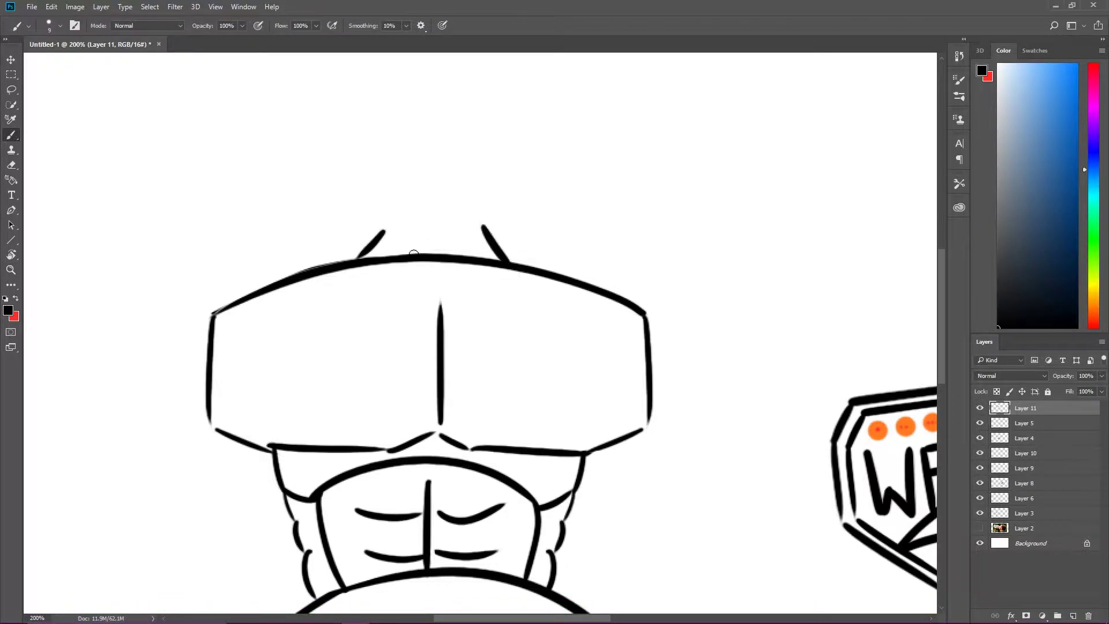
{"action": "key", "text": "e"}
{"action": "mouse_move", "coordinate": [377, 258]}
{"action": "left_mouse_down"}
{"action": "mouse_move", "coordinate": [404, 243]}
{"action": "mouse_move", "coordinate": [498, 274]}
{"action": "left_mouse_up"}
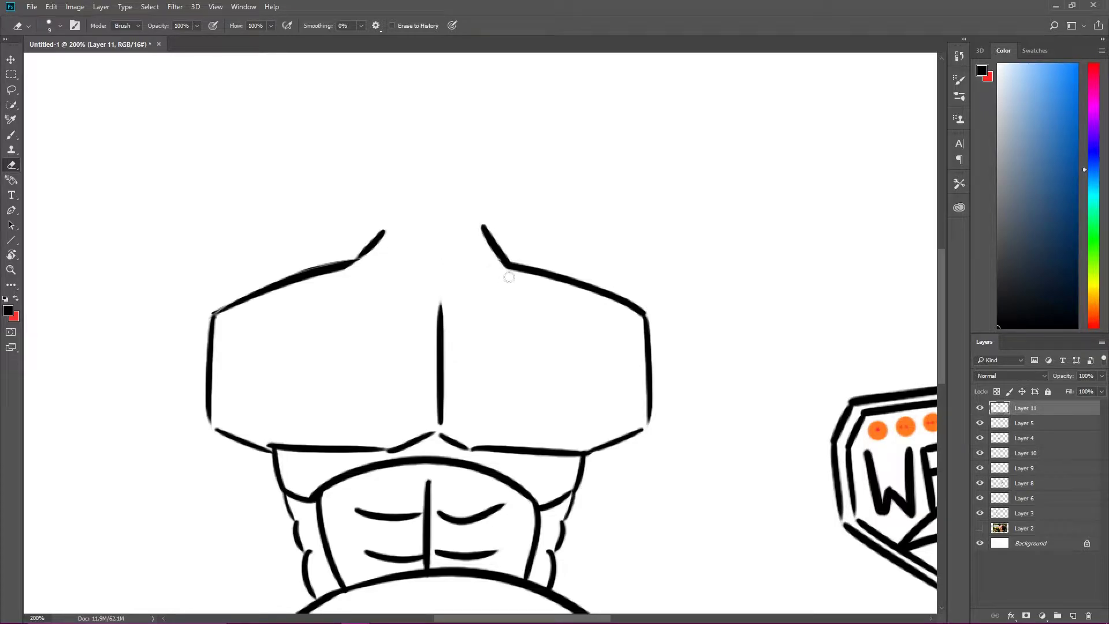
{"action": "scroll", "coordinate": [567, 372], "scroll_direction": "down", "scroll_amount": 1}
{"action": "scroll", "coordinate": [569, 391], "scroll_direction": "down", "scroll_amount": 2}
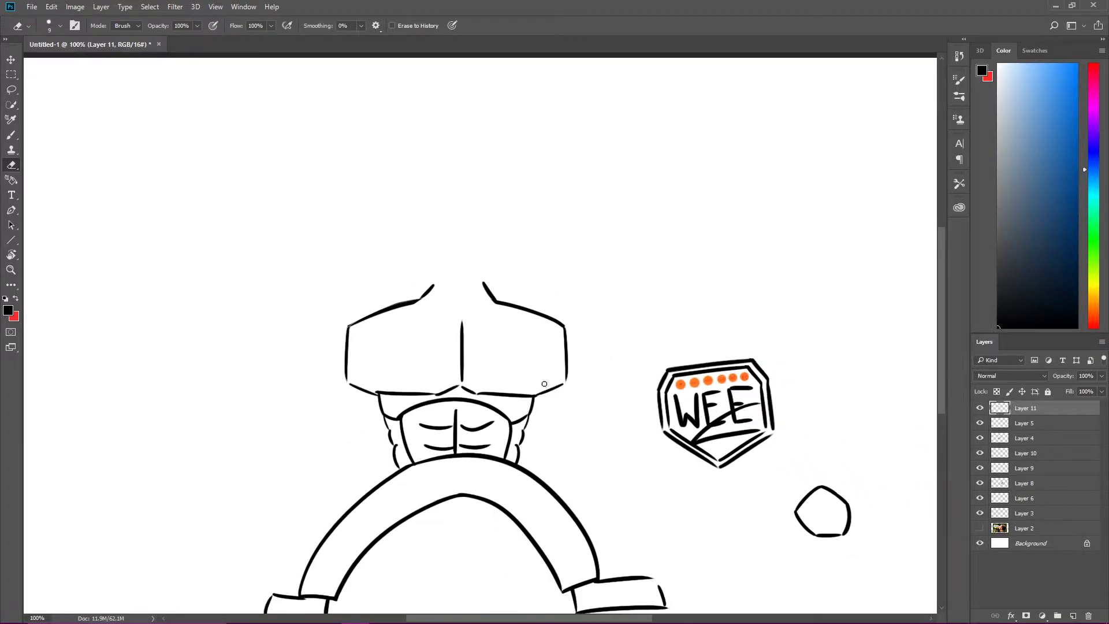
Step: Draw and erase small nipple circles on the chest, then add a new layer
{"action": "key", "text": "z"}
{"action": "left_click", "coordinate": [471, 340]}
{"action": "key", "text": "b"}
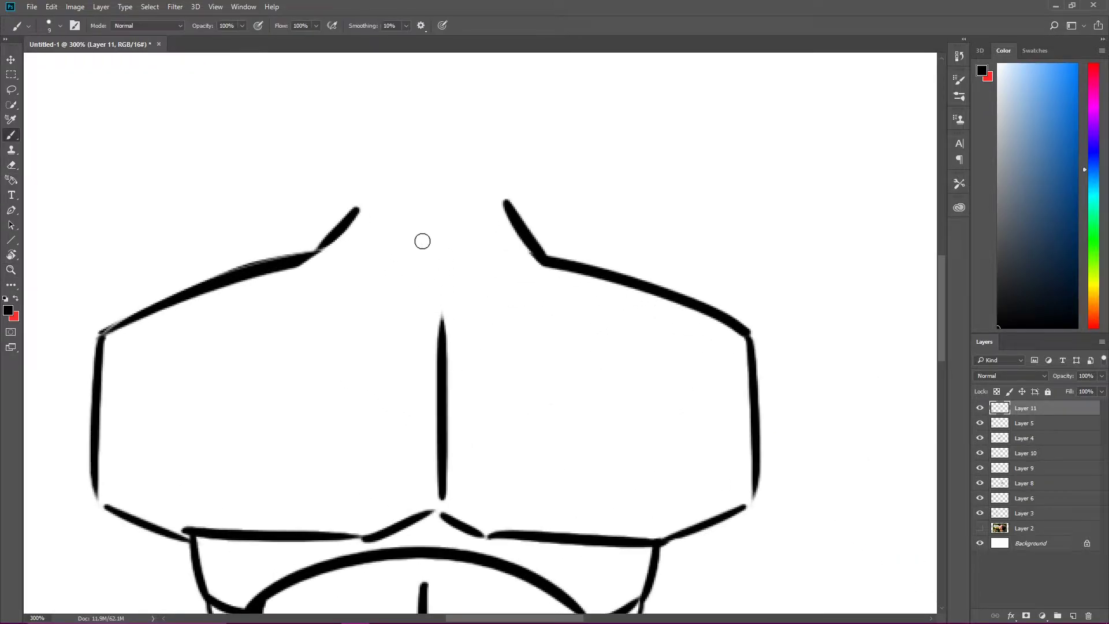
{"action": "key", "text": "z"}
{"action": "left_click", "coordinate": [418, 242], "text": "alt"}
{"action": "key", "text": "b"}
{"action": "left_click_drag", "start_coordinate": [557, 387], "coordinate": [559, 392]}
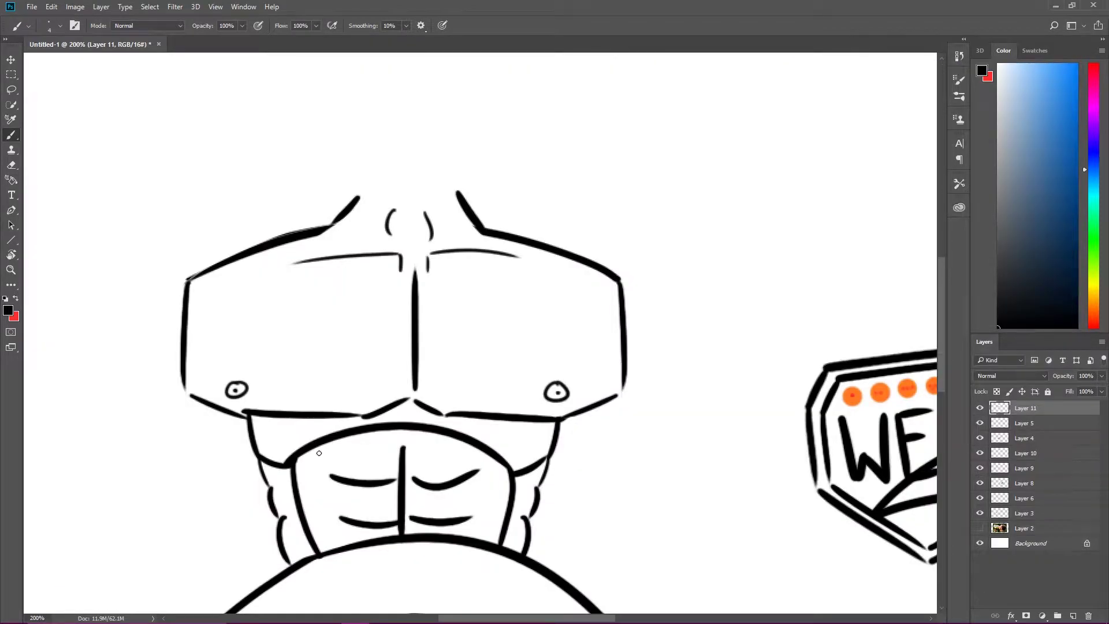
{"action": "key", "text": "e"}
{"action": "left_click_drag", "start_coordinate": [234, 390], "coordinate": [241, 387]}
{"action": "mouse_move", "coordinate": [555, 385]}
{"action": "left_mouse_down"}
{"action": "mouse_move", "coordinate": [553, 396]}
{"action": "mouse_move", "coordinate": [565, 393]}
{"action": "mouse_move", "coordinate": [555, 408]}
{"action": "mouse_move", "coordinate": [524, 398]}
{"action": "mouse_move", "coordinate": [573, 390]}
{"action": "left_mouse_up"}
{"action": "key", "text": "b"}
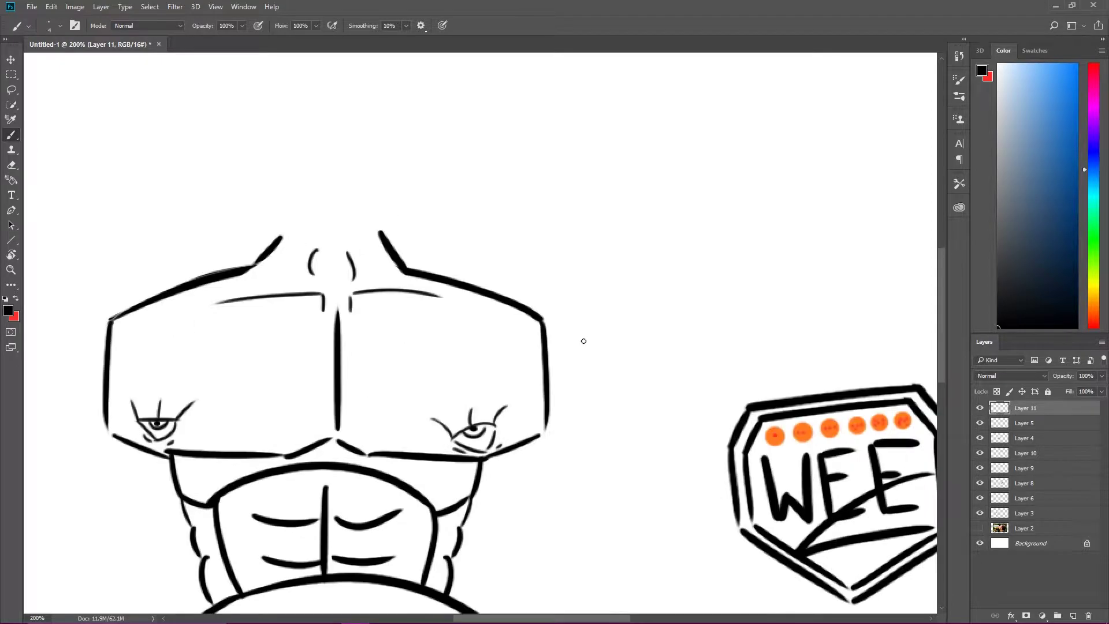
{"action": "key", "text": "ctrl+minus"}
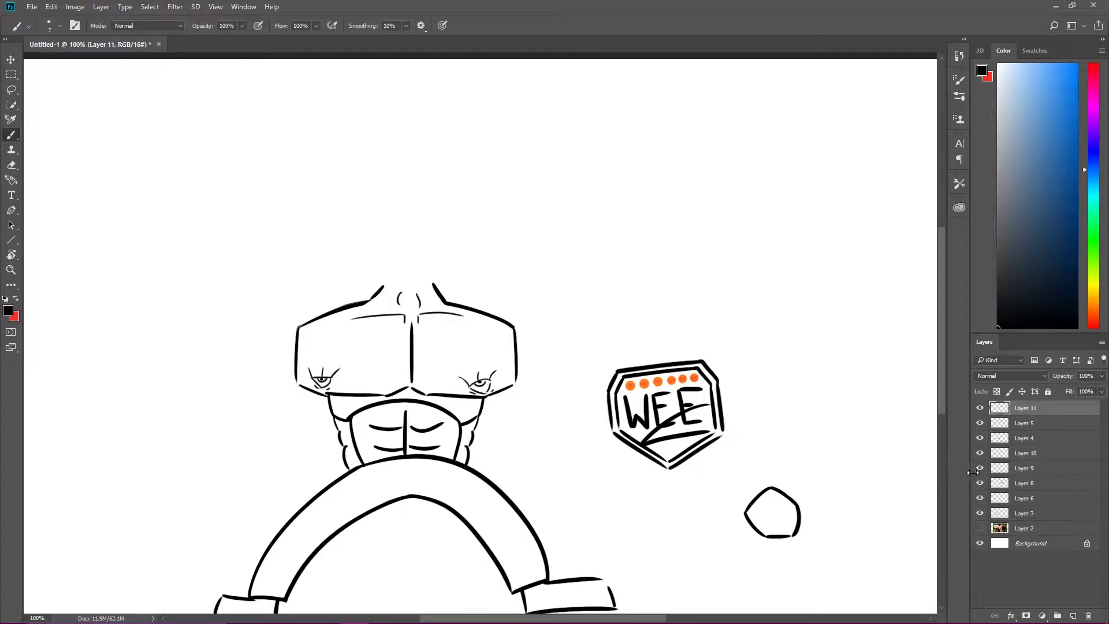
{"action": "key", "text": "ctrl+shift+alt+n"}
{"action": "scroll", "coordinate": [412, 271], "scroll_direction": "up", "scroll_amount": 1}
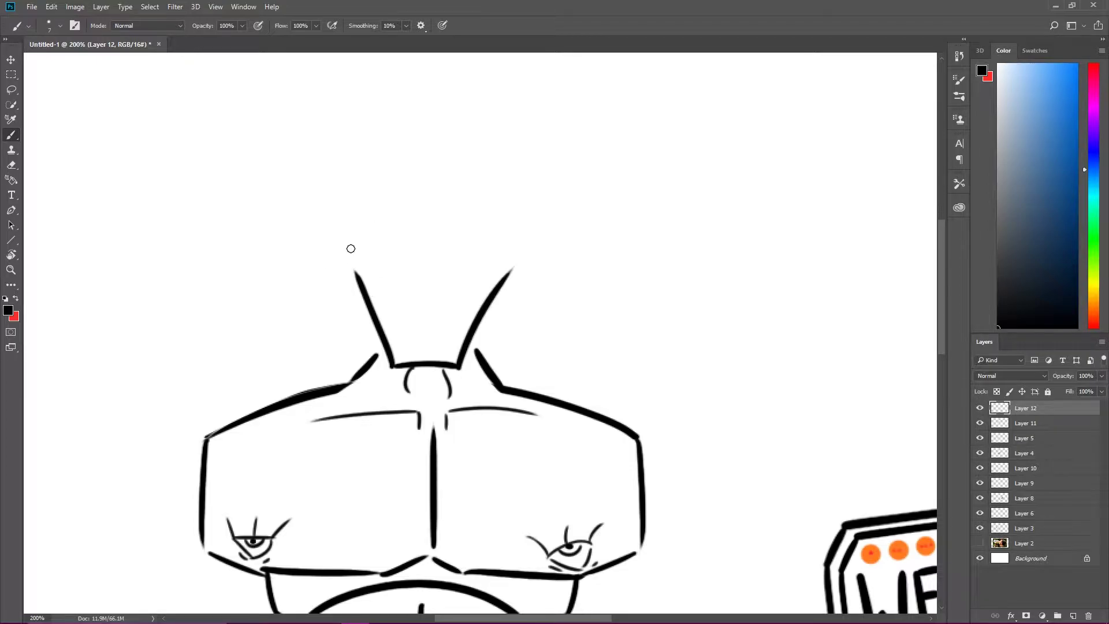
{"action": "scroll", "coordinate": [716, 342], "scroll_direction": "down", "scroll_amount": 2}
Step: Zoom in on the face and draw blush hatch marks on both cheeks
{"action": "key", "text": "z"}
{"action": "left_click", "coordinate": [520, 310]}
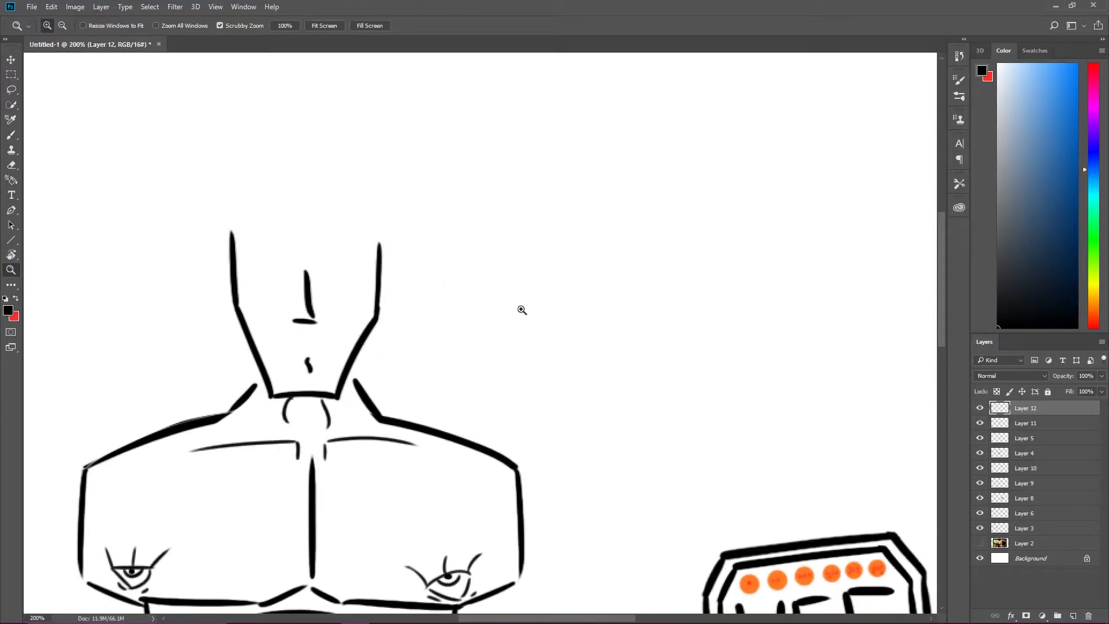
{"action": "left_click", "coordinate": [297, 257]}
{"action": "key", "text": "b"}
{"action": "left_click_drag", "start_coordinate": [349, 298], "coordinate": [342, 313]}
{"action": "mouse_move", "coordinate": [357, 299]}
{"action": "left_mouse_down"}
{"action": "mouse_move", "coordinate": [352, 313]}
{"action": "mouse_move", "coordinate": [362, 314]}
{"action": "left_mouse_up"}
{"action": "left_click_drag", "start_coordinate": [382, 306], "coordinate": [378, 312]}
{"action": "mouse_move", "coordinate": [222, 302]}
{"action": "left_mouse_down"}
{"action": "mouse_move", "coordinate": [218, 314]}
{"action": "mouse_move", "coordinate": [252, 315]}
{"action": "left_mouse_up"}
{"action": "key", "text": "ctrl+minus"}
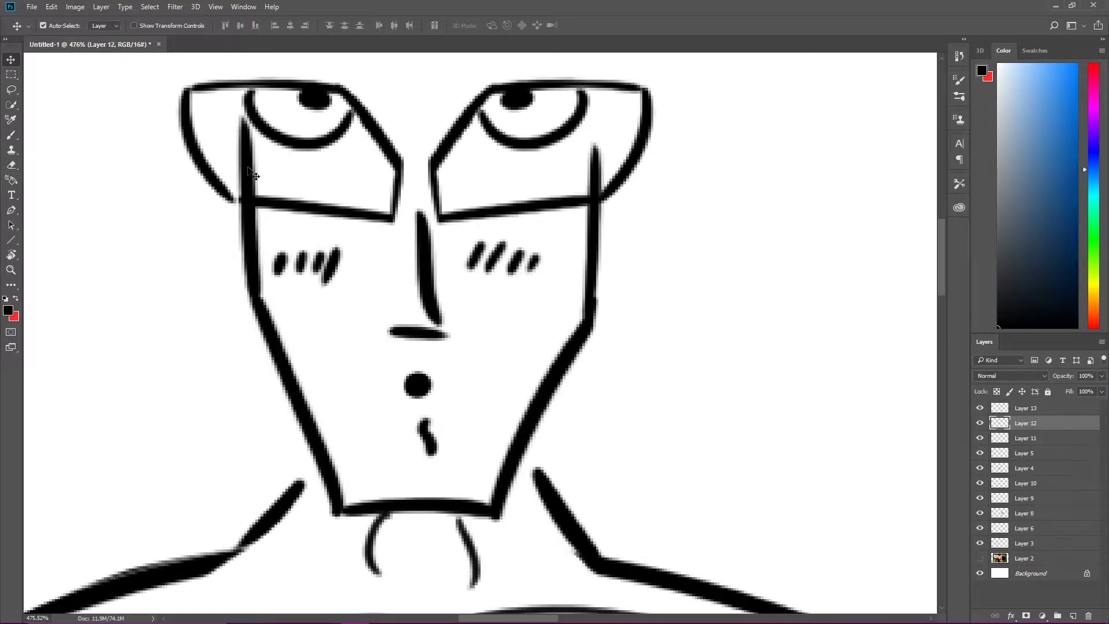
Step: Erase a stray stroke on the head and trim overshooting face line ends
{"action": "key", "text": "e"}
{"action": "left_click_drag", "start_coordinate": [249, 117], "coordinate": [246, 192]}
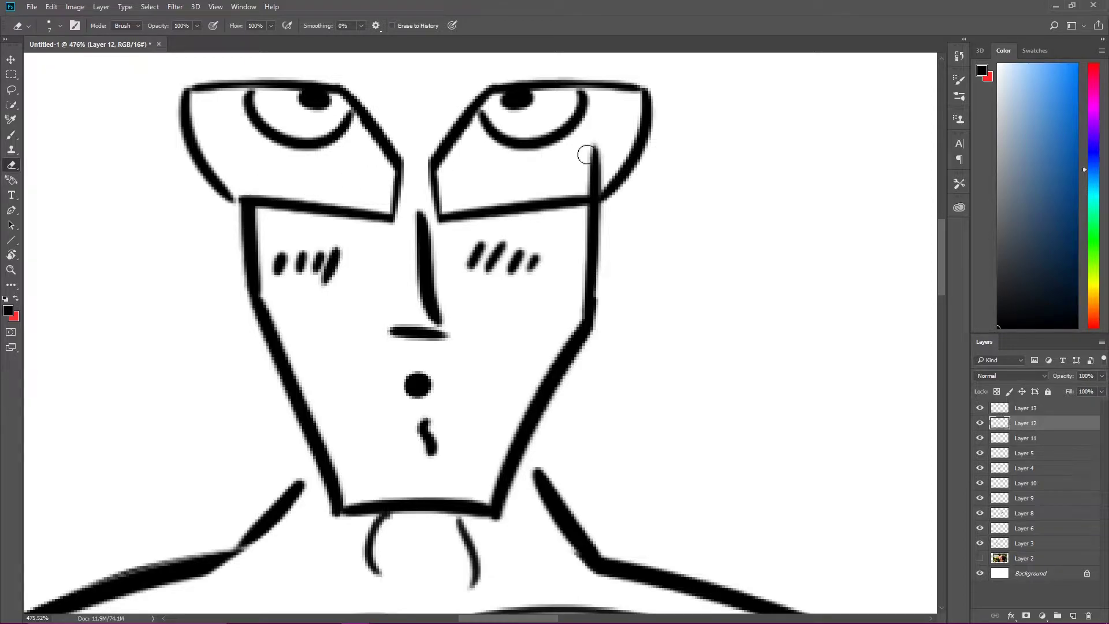
{"action": "left_click_drag", "start_coordinate": [595, 145], "coordinate": [596, 191]}
{"action": "key", "text": "ctrl+z"}
{"action": "key", "text": "ctrl+z"}
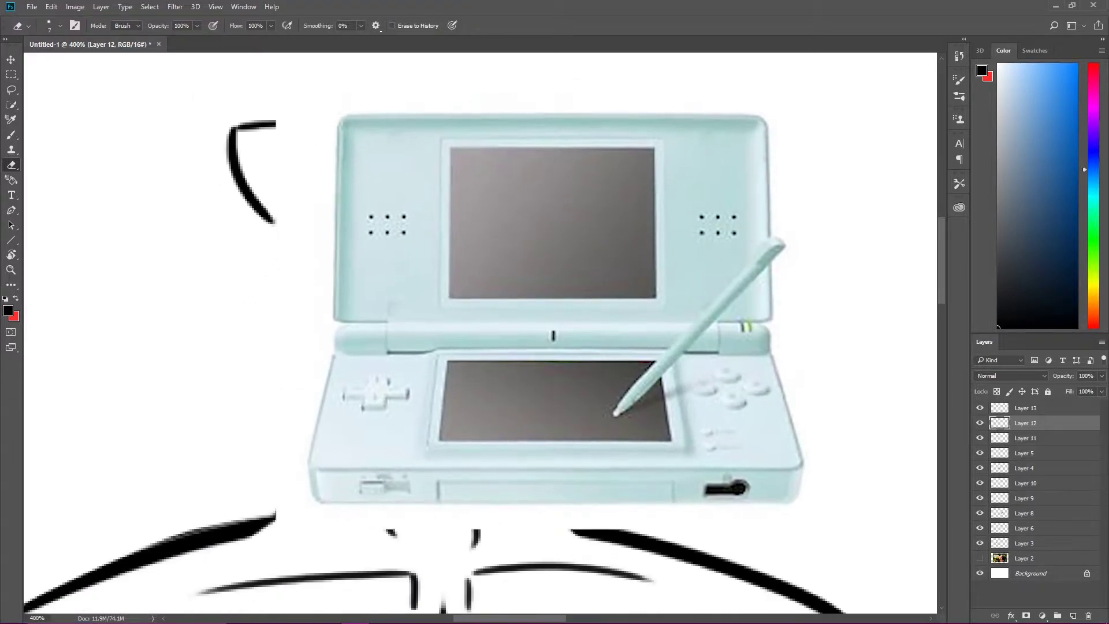
{"action": "key", "text": "ctrl+minus"}
{"action": "key", "text": "ctrl+minus"}
{"action": "key", "text": "ctrl+minus"}
{"action": "key", "text": "ctrl+minus"}
{"action": "key", "text": "b"}
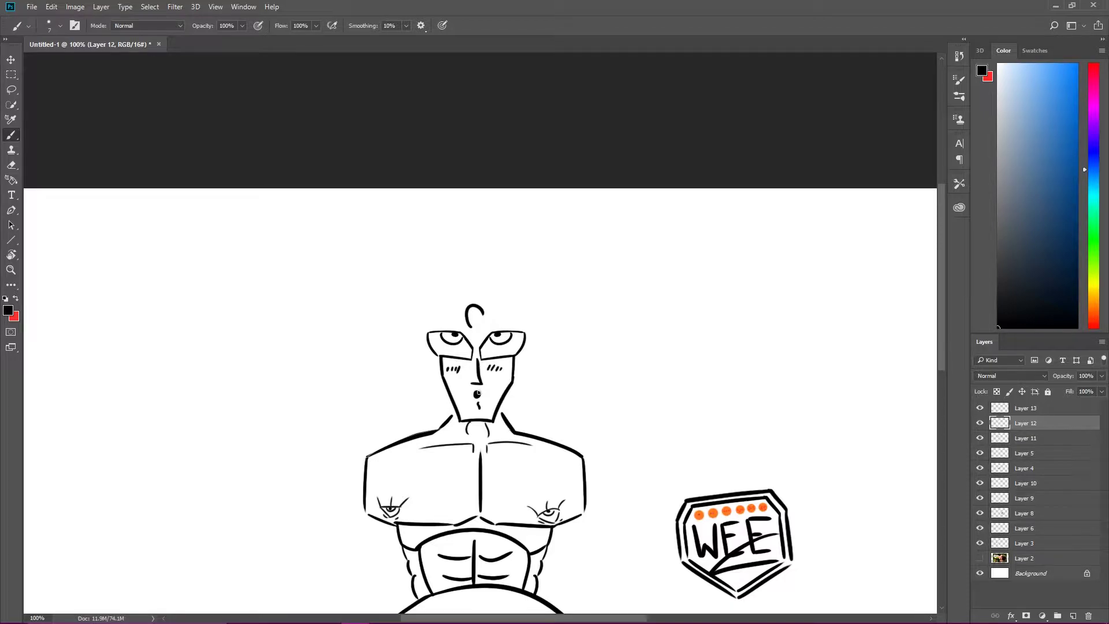
Step: Select and inspect Layer 13, then add Layer 14 above it
{"action": "key", "text": "ctrl+minus"}
{"action": "key", "text": "ctrl+minus"}
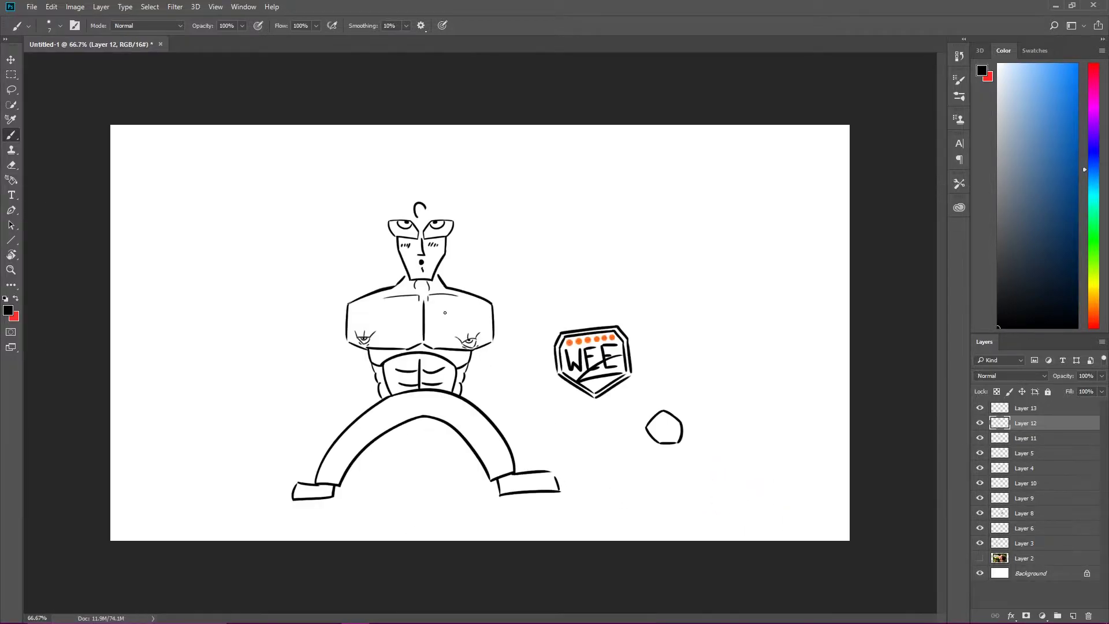
{"action": "key", "text": "z"}
{"action": "left_click", "coordinate": [416, 204]}
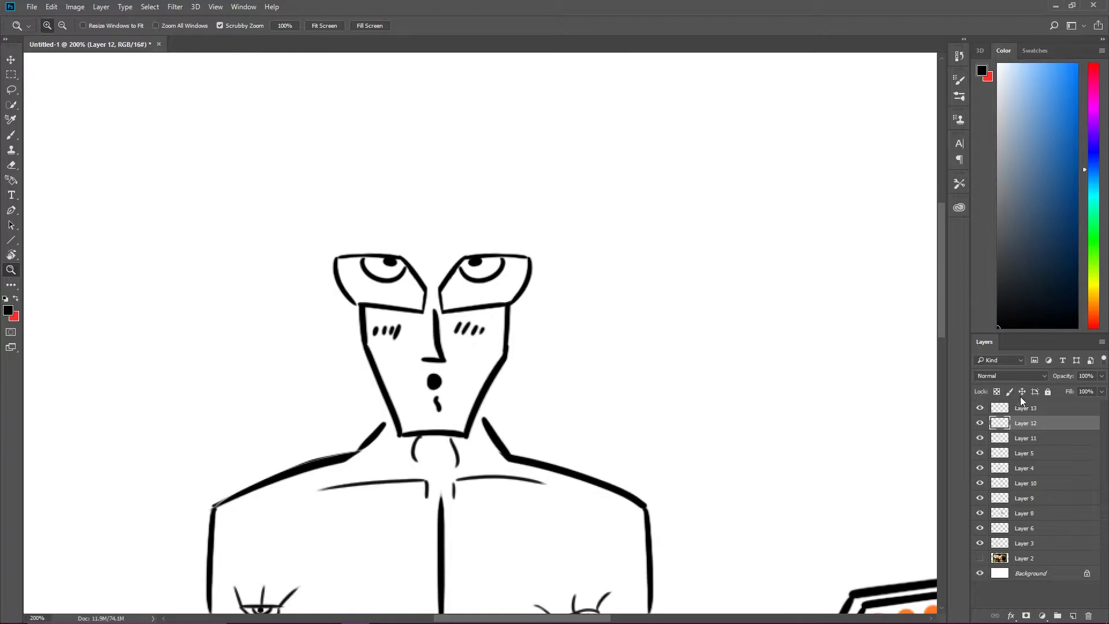
{"action": "left_click", "coordinate": [1044, 410]}
{"action": "left_click", "coordinate": [1065, 585]}
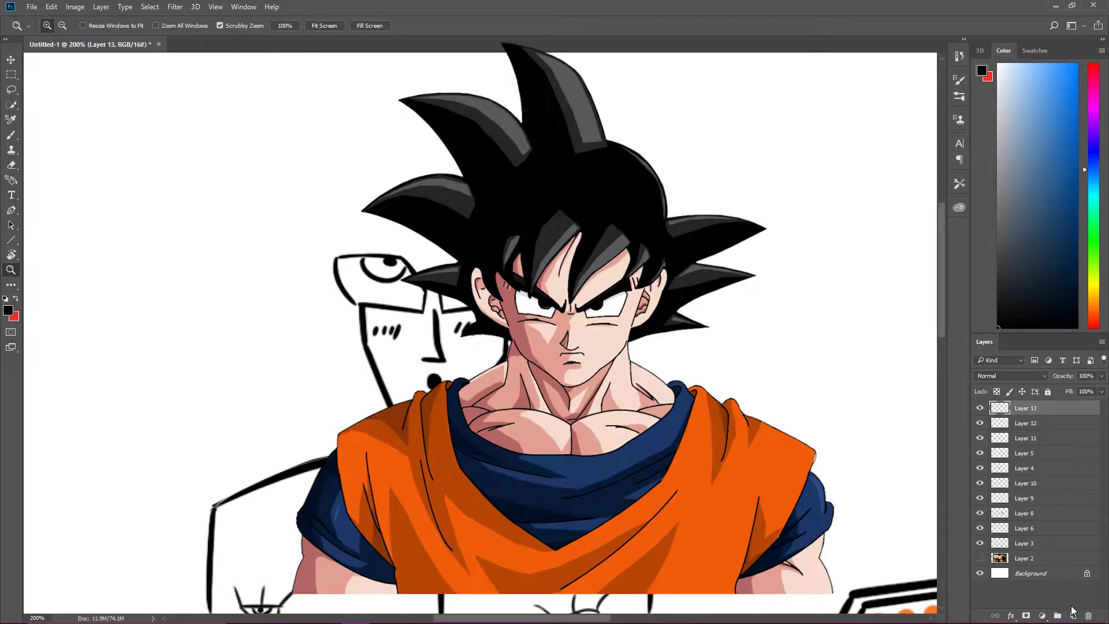
{"action": "key", "text": "b"}
{"action": "left_click", "coordinate": [1022, 408]}
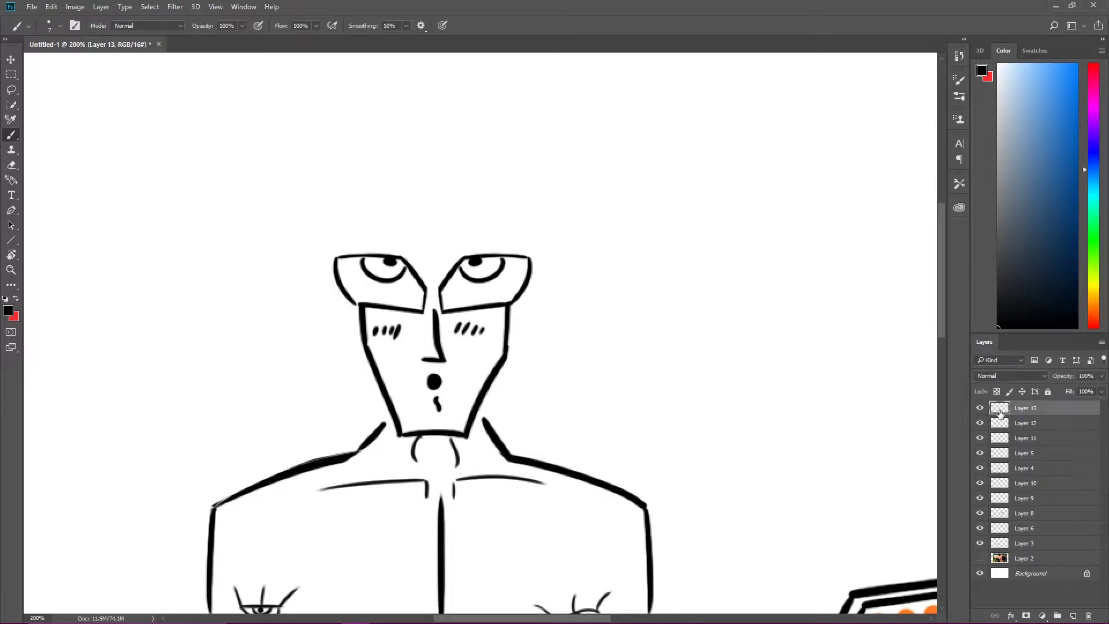
{"action": "left_click", "coordinate": [980, 408]}
{"action": "left_click", "coordinate": [1073, 613]}
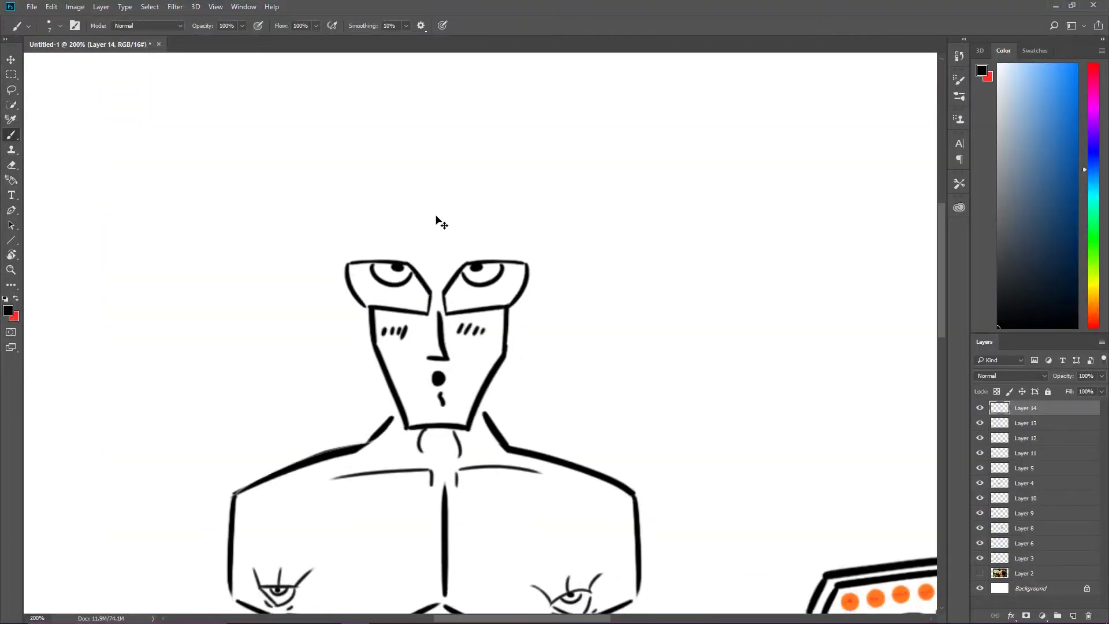
{"action": "key", "text": "ctrl+minus"}
{"action": "key", "text": "ctrl+minus"}
Step: Draw long hair lines from the head down both sides and around the torso
{"action": "key", "text": "z"}
{"action": "left_click", "coordinate": [411, 179]}
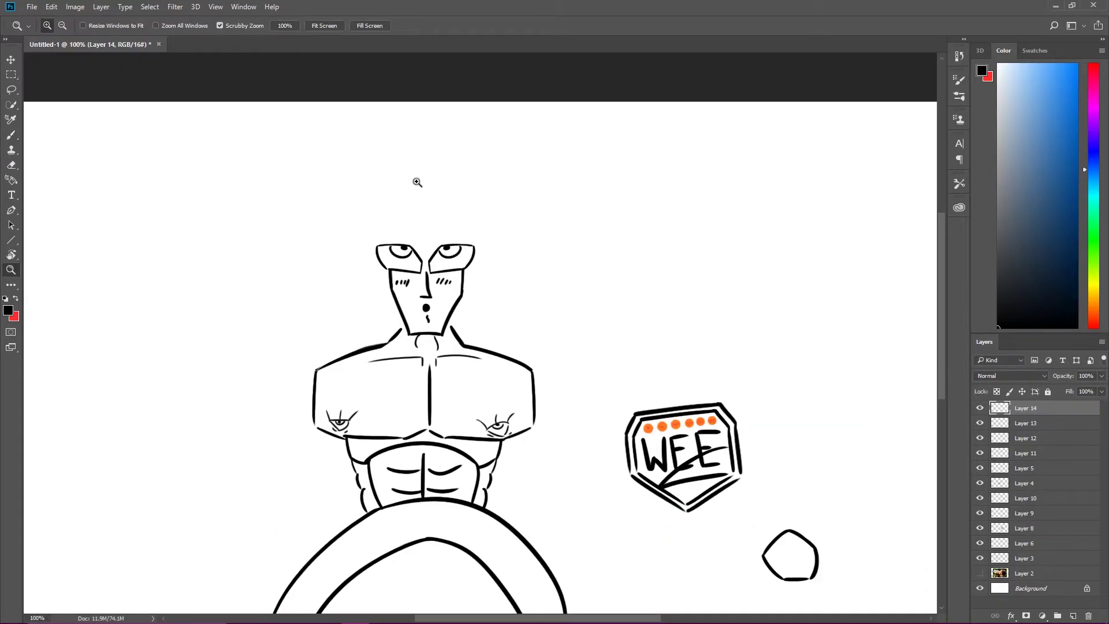
{"action": "key", "text": "b"}
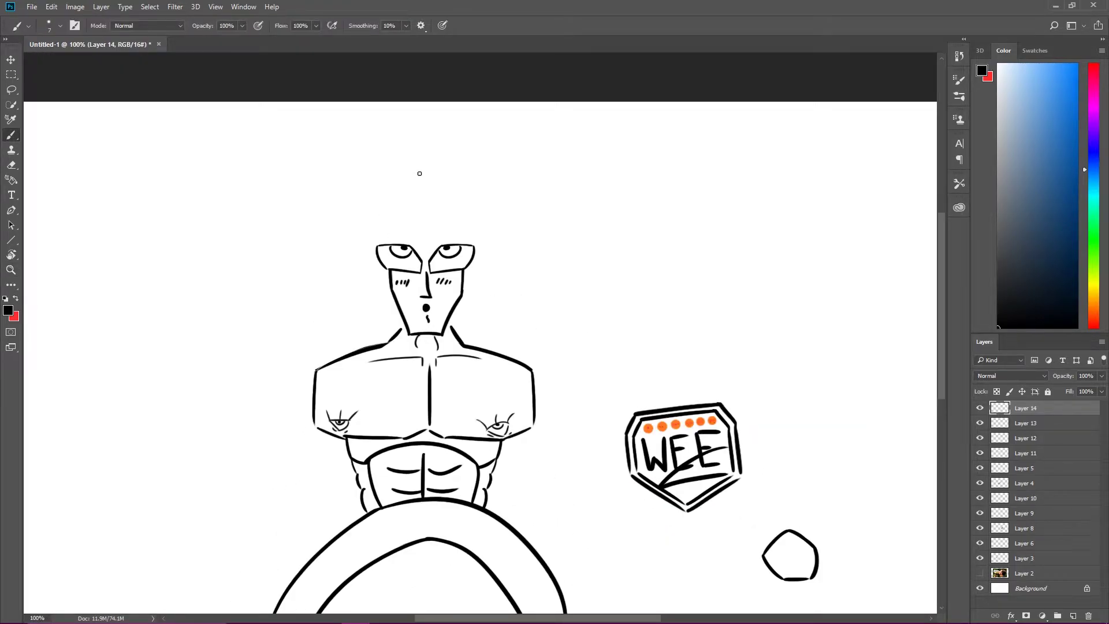
{"action": "left_click_drag", "start_coordinate": [425, 228], "coordinate": [264, 396]}
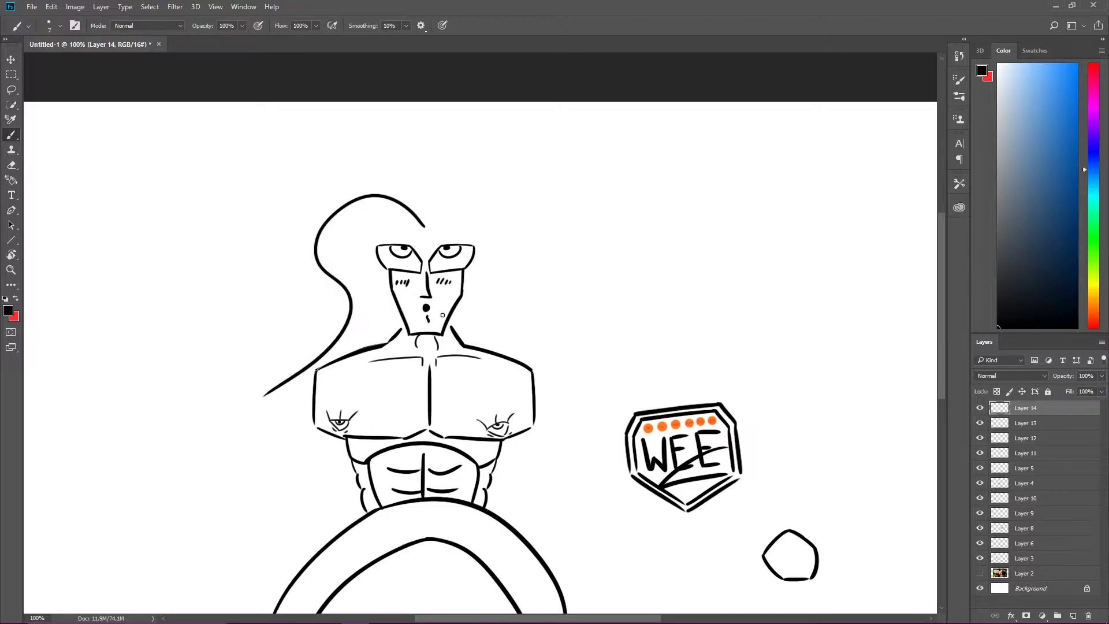
{"action": "left_click_drag", "start_coordinate": [446, 194], "coordinate": [622, 395]}
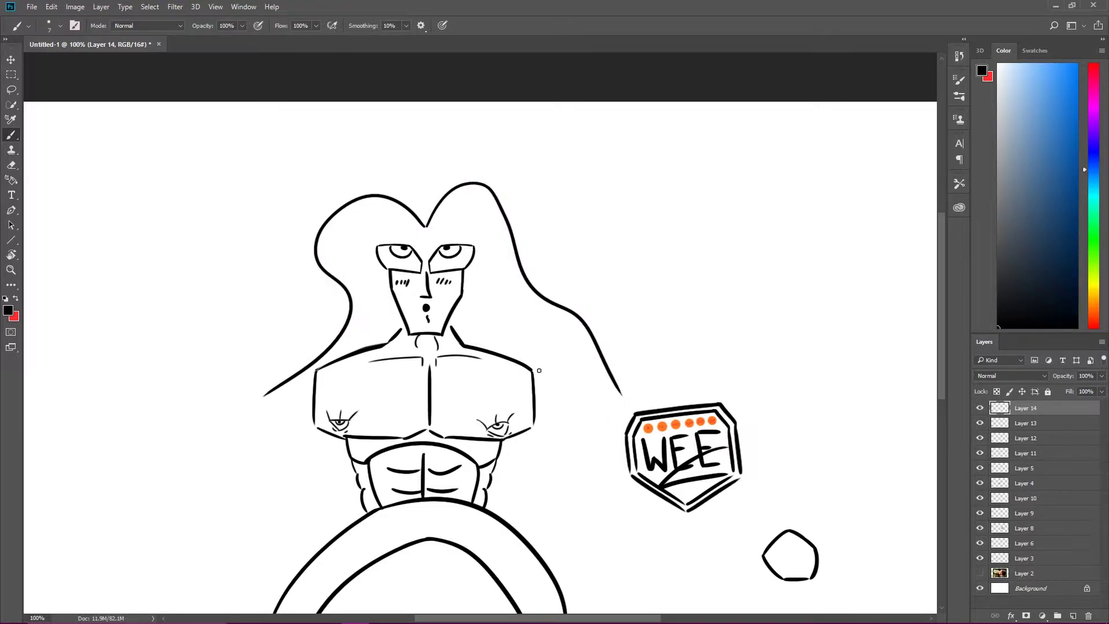
{"action": "key", "text": "ctrl+minus"}
{"action": "left_click_drag", "start_coordinate": [551, 319], "coordinate": [313, 321]}
{"action": "key", "text": "ctrl+plus"}
{"action": "key", "text": "ctrl+plus"}
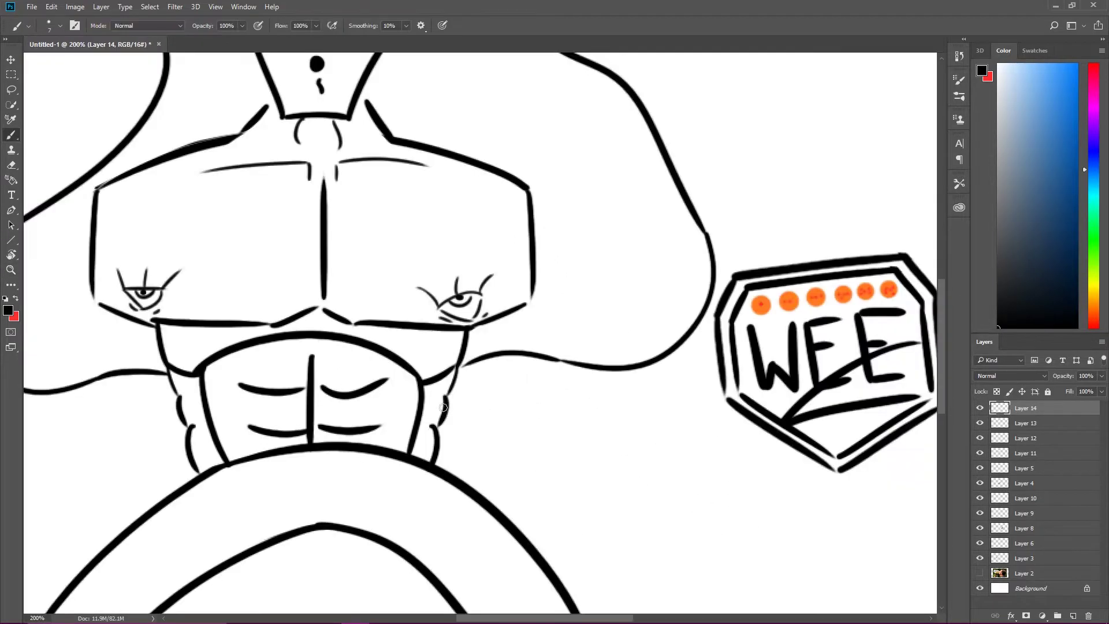
{"action": "key", "text": "ctrl+minus"}
{"action": "key", "text": "ctrl+minus"}
{"action": "key", "text": "z"}
{"action": "left_click", "coordinate": [440, 365]}
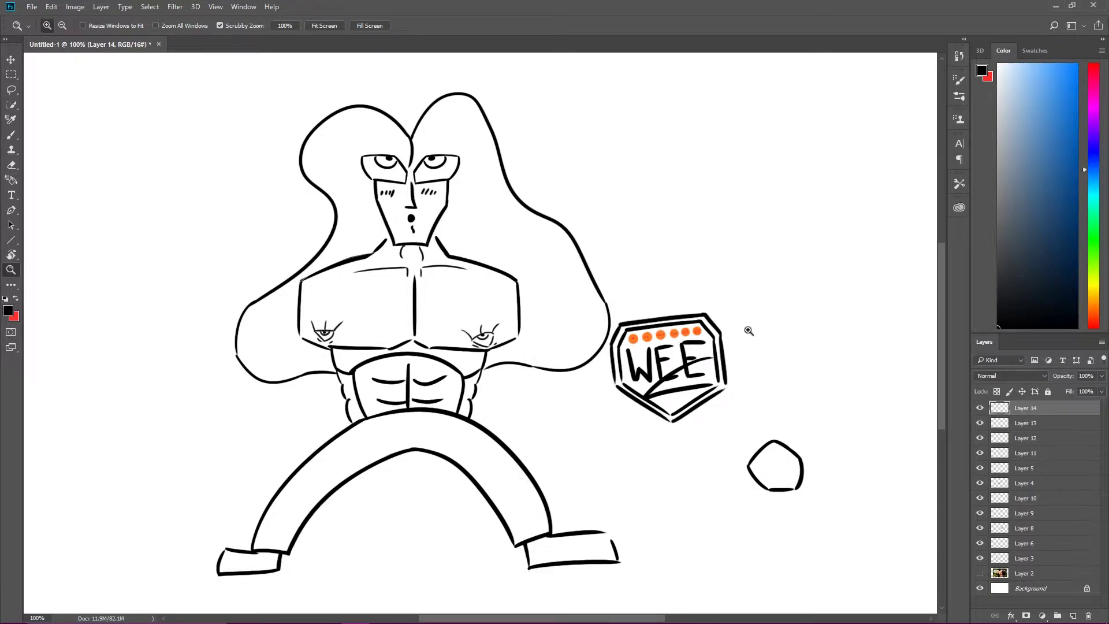
Step: Zoom in on the chest and WEE badge, switch to Layer 15, then zoom out
{"action": "left_click", "coordinate": [570, 343]}
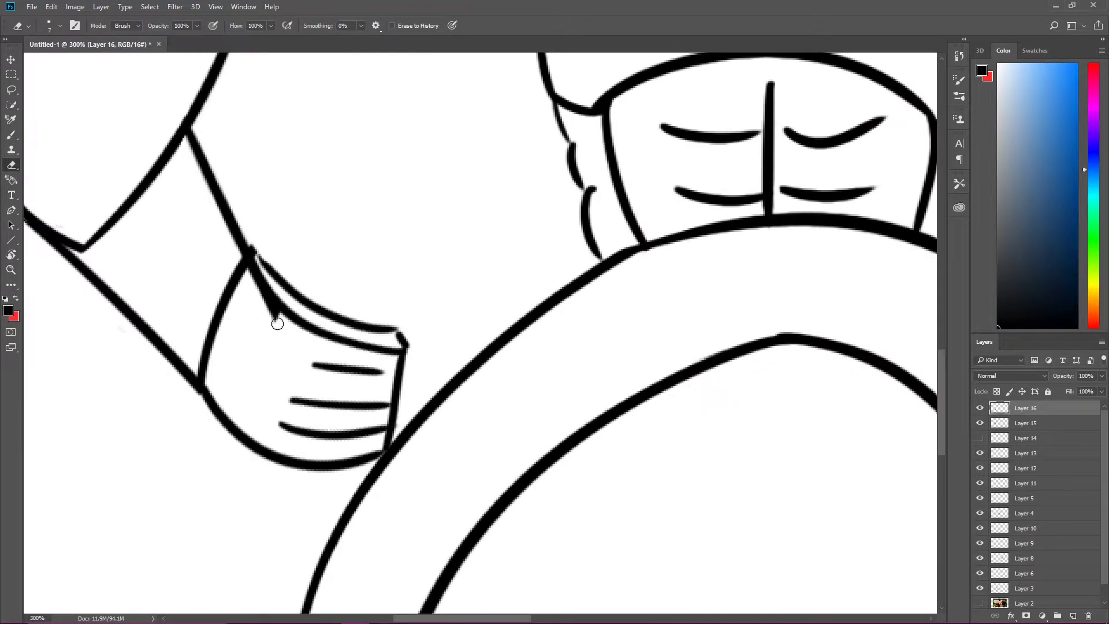
{"action": "key", "text": "alt+bracketleft"}
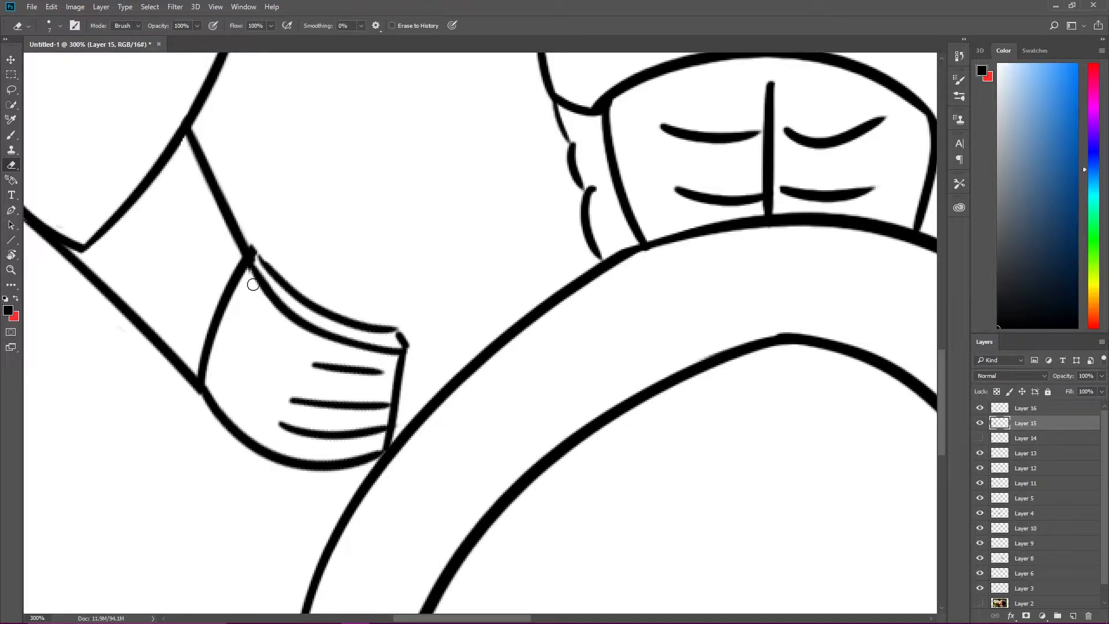
{"action": "key", "text": "ctrl+minus"}
{"action": "key", "text": "ctrl+minus"}
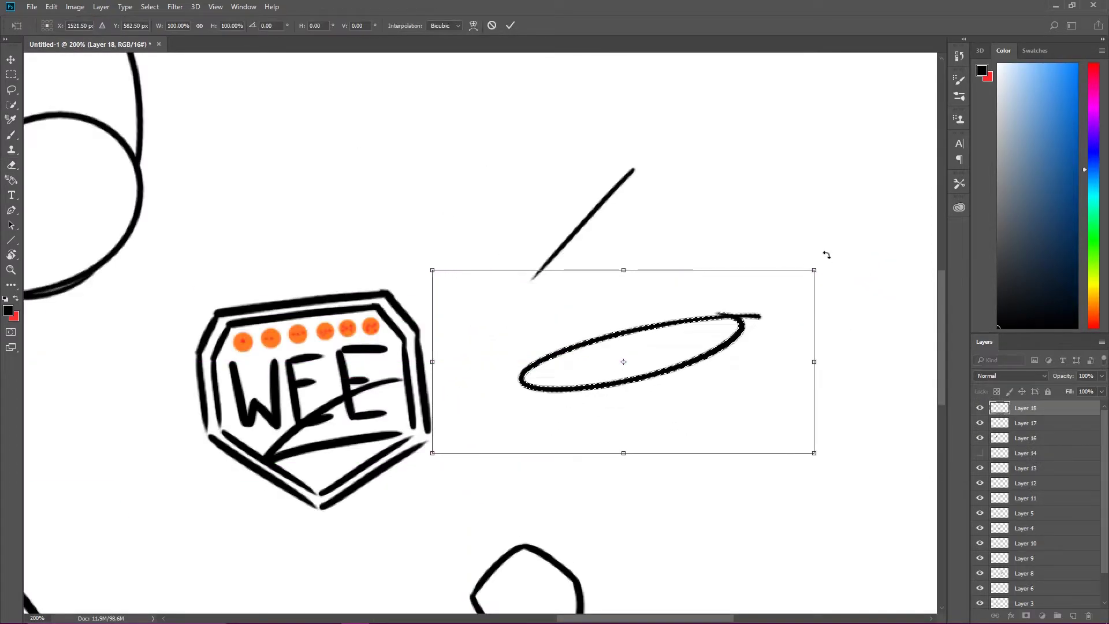
Step: Rotate, shorten and reposition the ellipse into a tilted cup rim, then apply the transform
{"action": "left_click_drag", "start_coordinate": [824, 251], "coordinate": [844, 438]}
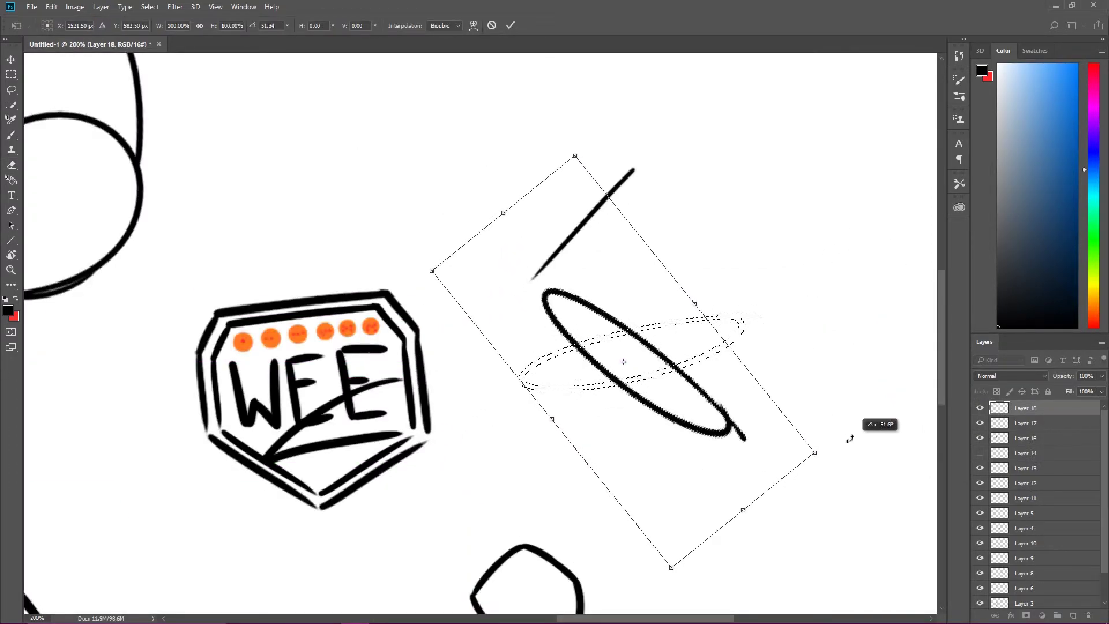
{"action": "left_click_drag", "start_coordinate": [691, 411], "coordinate": [680, 401]}
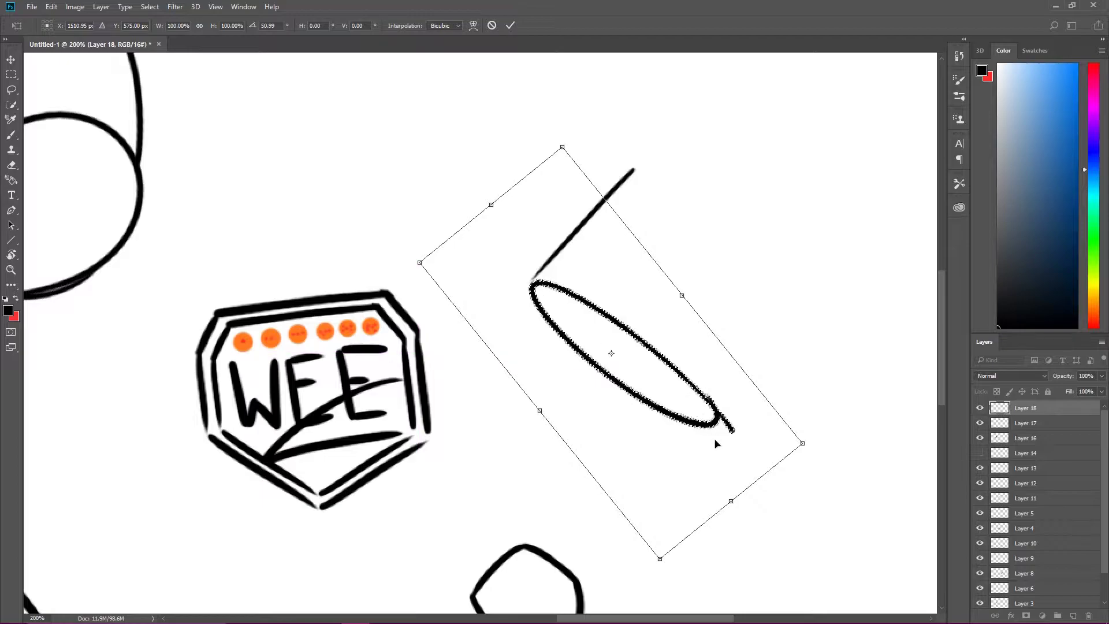
{"action": "left_click_drag", "start_coordinate": [730, 502], "coordinate": [705, 425]}
{"action": "left_click_drag", "start_coordinate": [817, 372], "coordinate": [810, 387]}
{"action": "left_click_drag", "start_coordinate": [662, 449], "coordinate": [650, 426]}
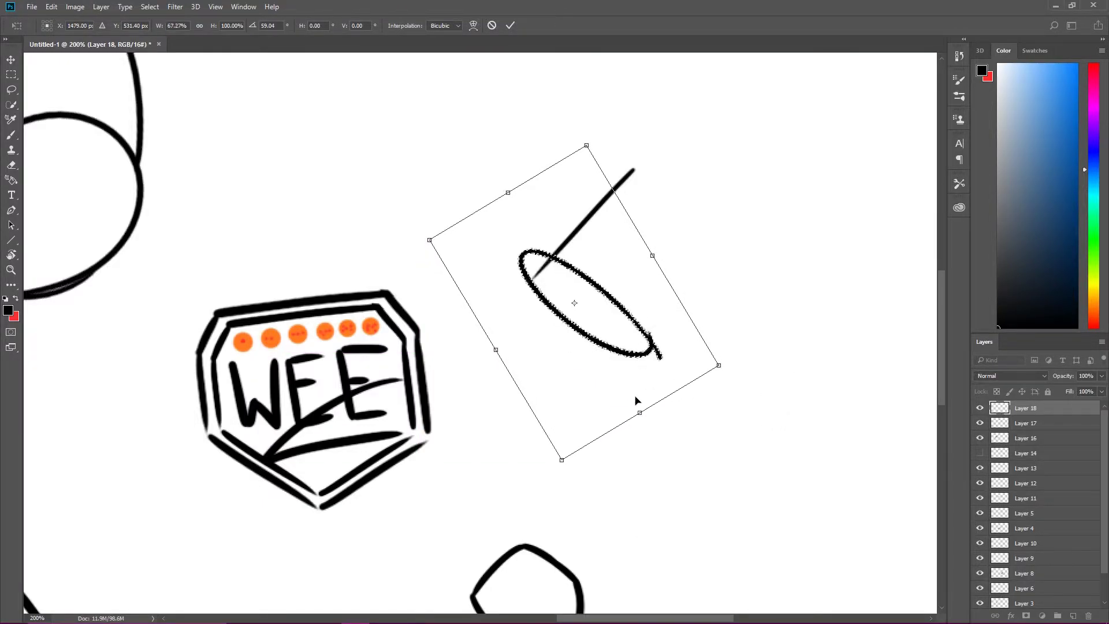
{"action": "left_click_drag", "start_coordinate": [645, 336], "coordinate": [661, 357]}
{"action": "key", "text": "Return"}
Step: Brush a thick cup side line running down to the ellipse rim
{"action": "key", "text": "z"}
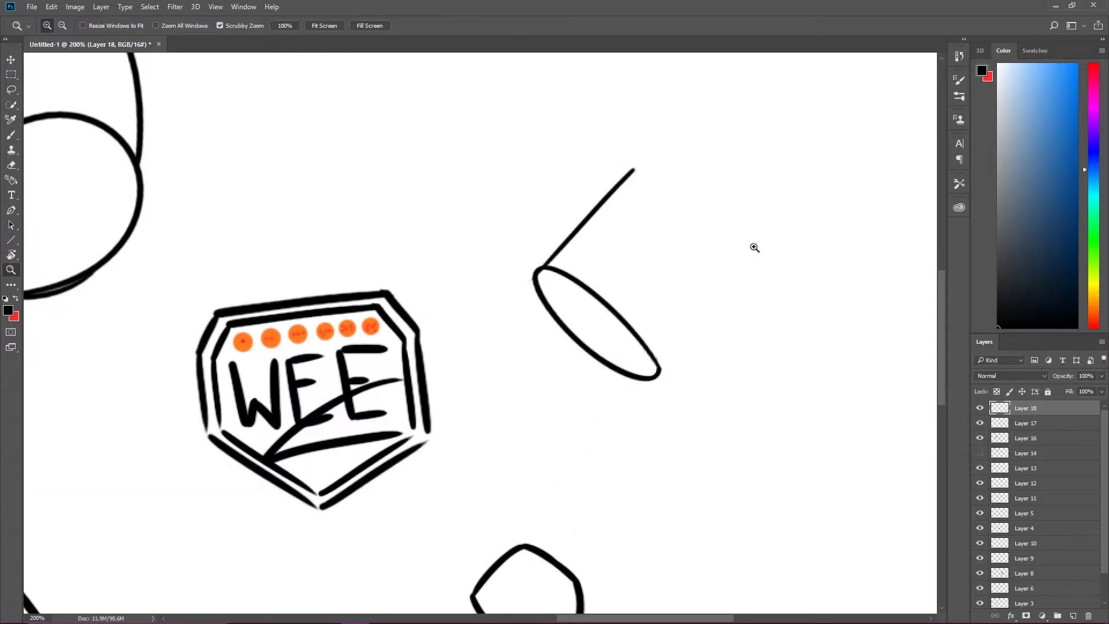
{"action": "key", "text": "b"}
{"action": "left_click_drag", "start_coordinate": [742, 247], "coordinate": [606, 421]}
{"action": "key", "text": "ctrl+z"}
{"action": "left_click_drag", "start_coordinate": [760, 234], "coordinate": [652, 380]}
{"action": "key", "text": "ctrl+z"}
{"action": "left_click_drag", "start_coordinate": [770, 241], "coordinate": [657, 384]}
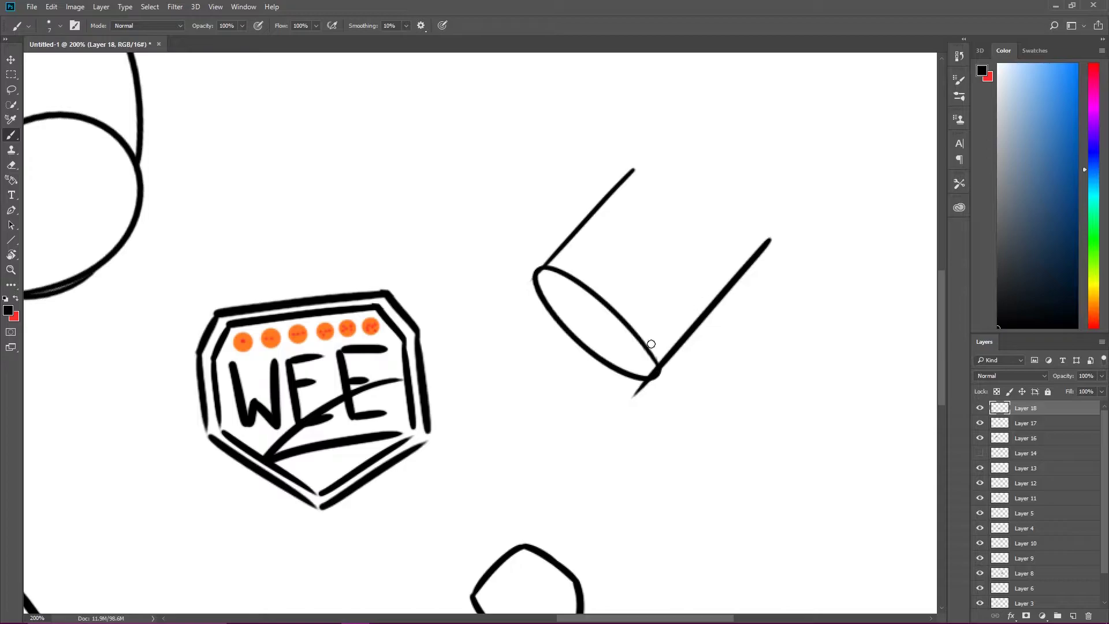
Step: Add a small lip stroke to the cup's rim
{"action": "key", "text": "z"}
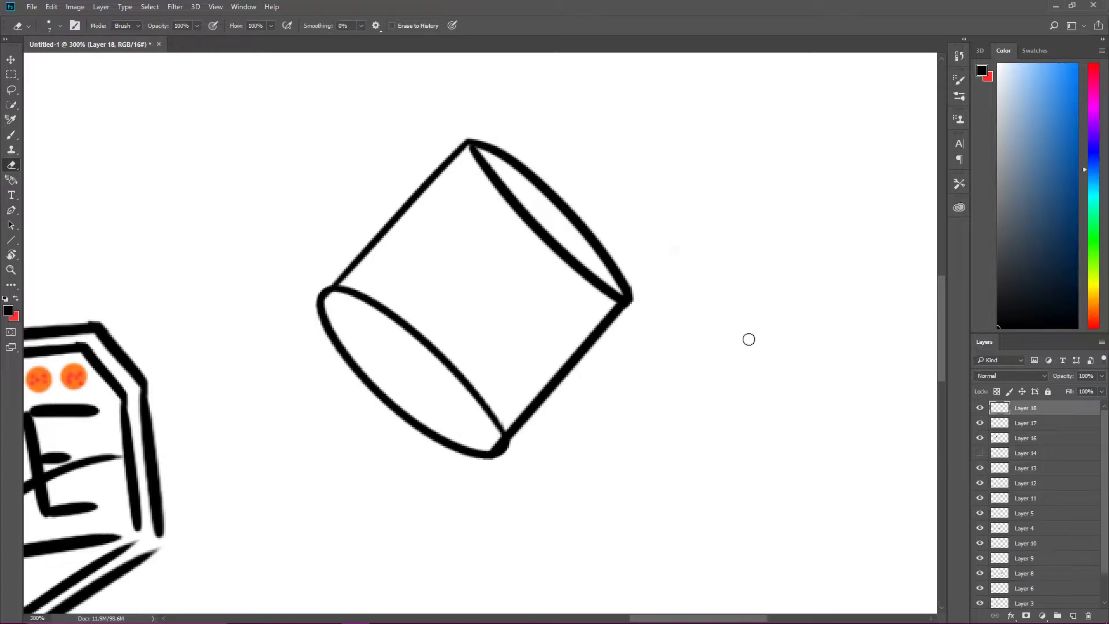
{"action": "key", "text": "ctrl+minus"}
{"action": "key", "text": "z"}
{"action": "left_click", "coordinate": [671, 243]}
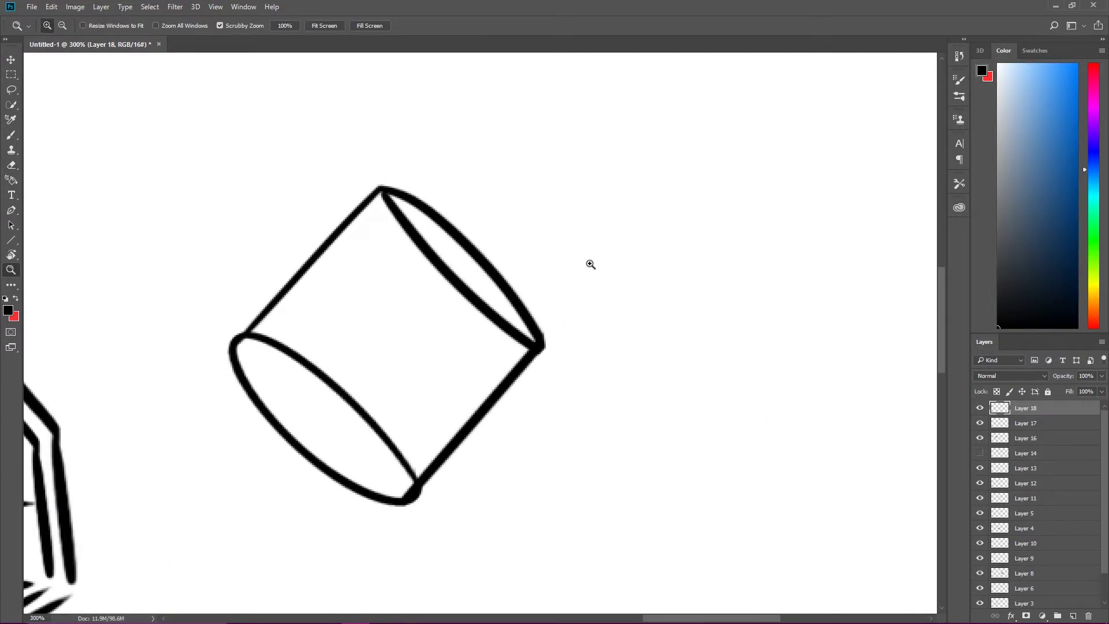
{"action": "key", "text": "b"}
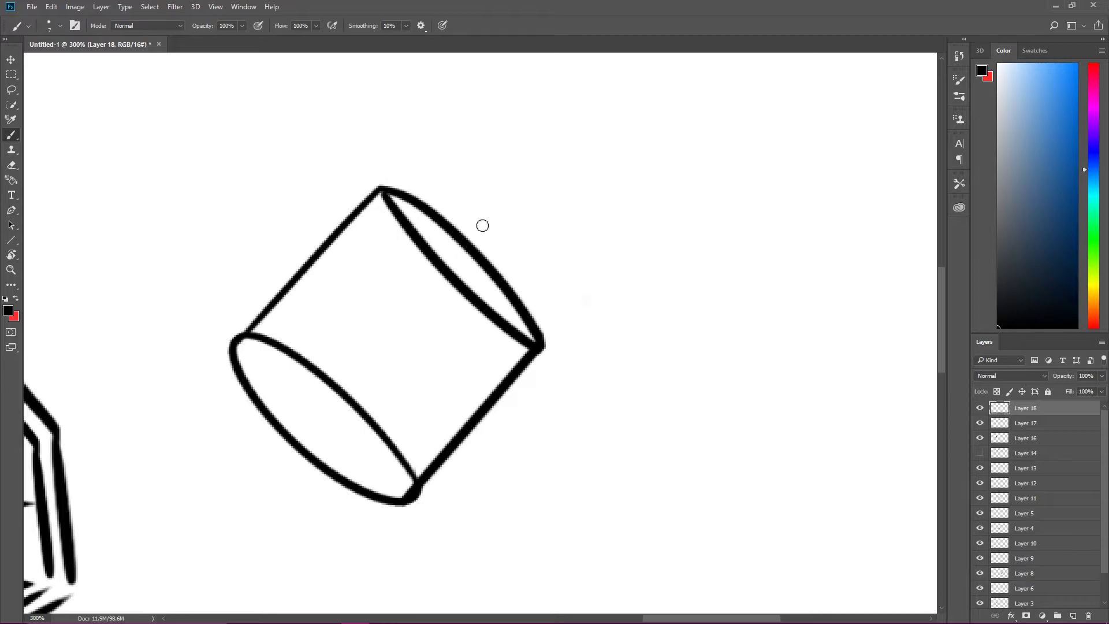
{"action": "left_click_drag", "start_coordinate": [475, 343], "coordinate": [531, 320]}
{"action": "key", "text": "ctrl+minus"}
{"action": "key", "text": "ctrl+minus"}
{"action": "key", "text": "ctrl+plus"}
Step: Erase the stray inner line near the cup bottom
{"action": "key", "text": "e"}
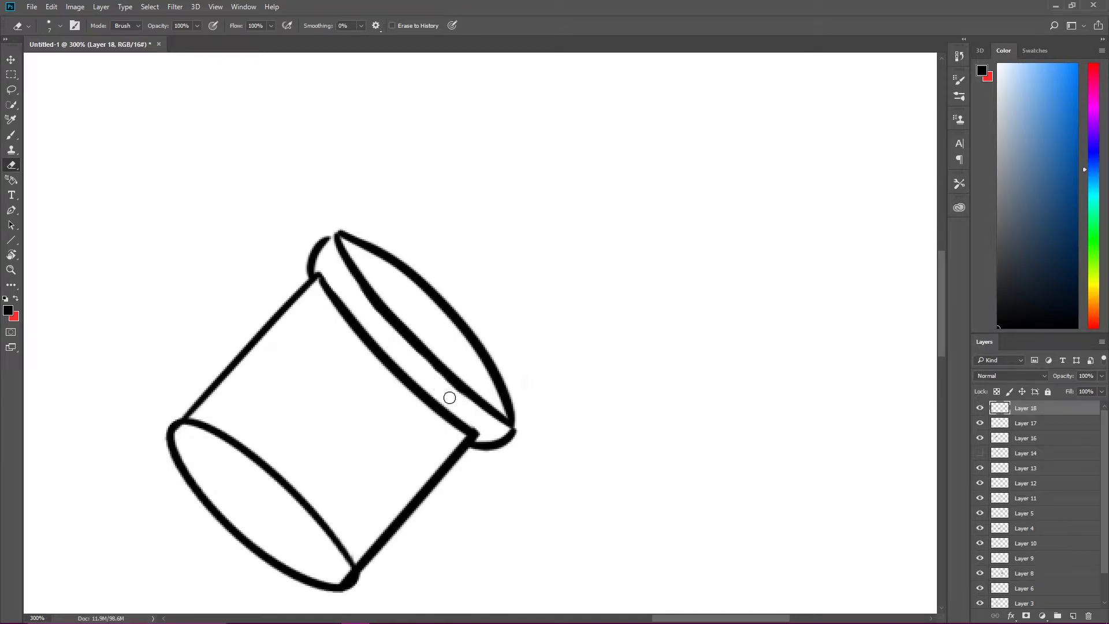
{"action": "key", "text": "ctrl+minus"}
{"action": "left_click_drag", "start_coordinate": [416, 537], "coordinate": [409, 551]}
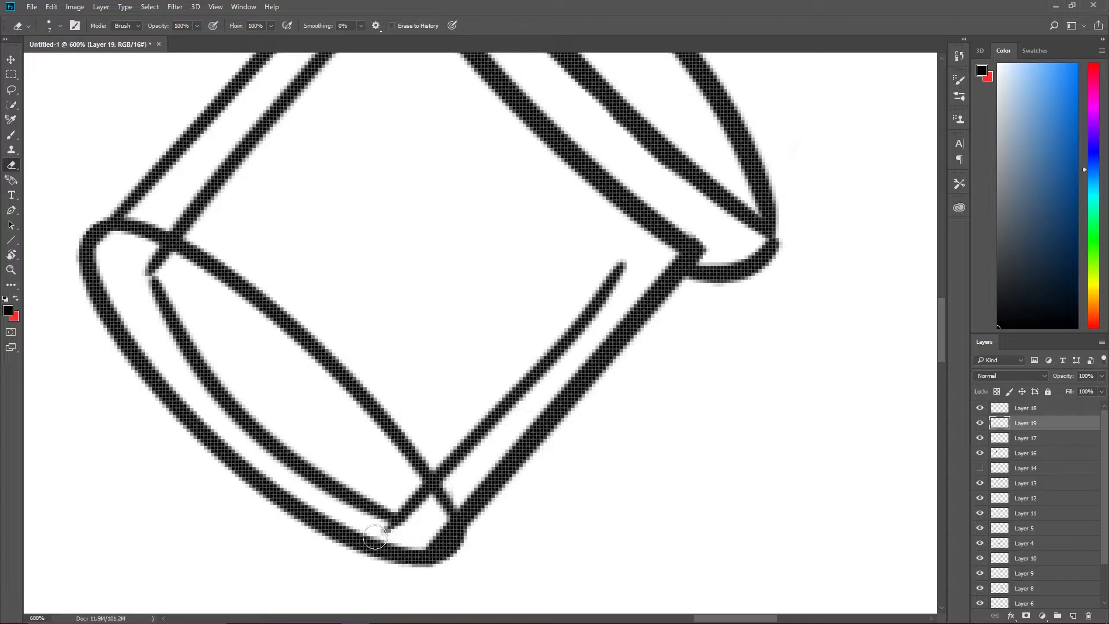
{"action": "scroll", "coordinate": [519, 363], "scroll_direction": "down", "scroll_amount": 3}
{"action": "scroll", "coordinate": [540, 333], "scroll_direction": "down", "scroll_amount": 1}
Step: Draw a wavy liquid line inside the cup and select Layer 17
{"action": "key", "text": "z"}
{"action": "left_click", "coordinate": [541, 266]}
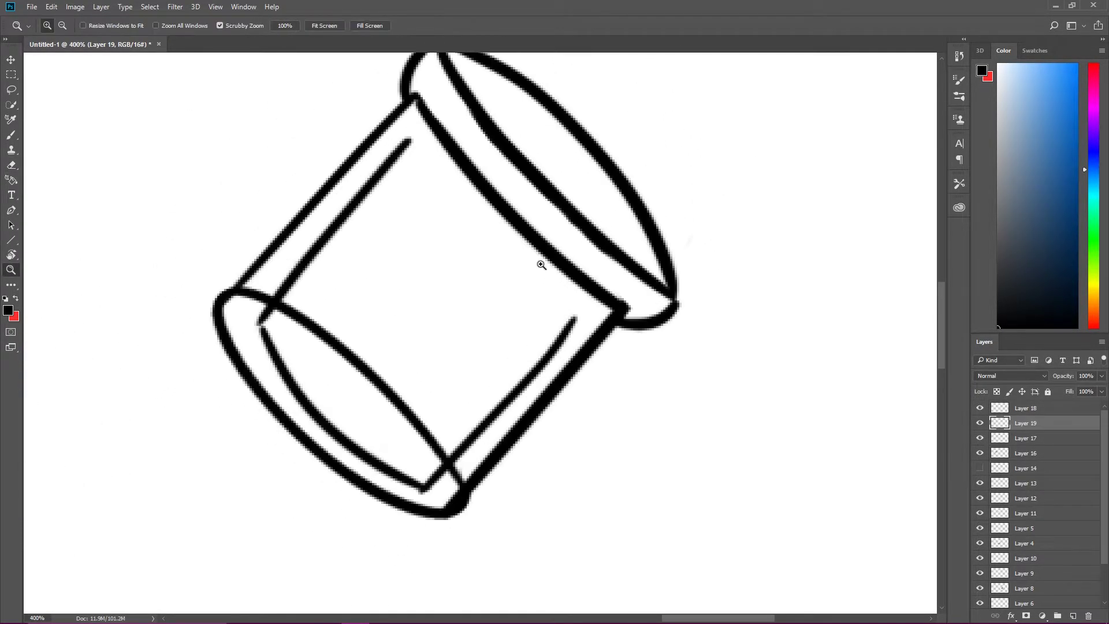
{"action": "key", "text": "b"}
{"action": "left_click_drag", "start_coordinate": [410, 143], "coordinate": [570, 322]}
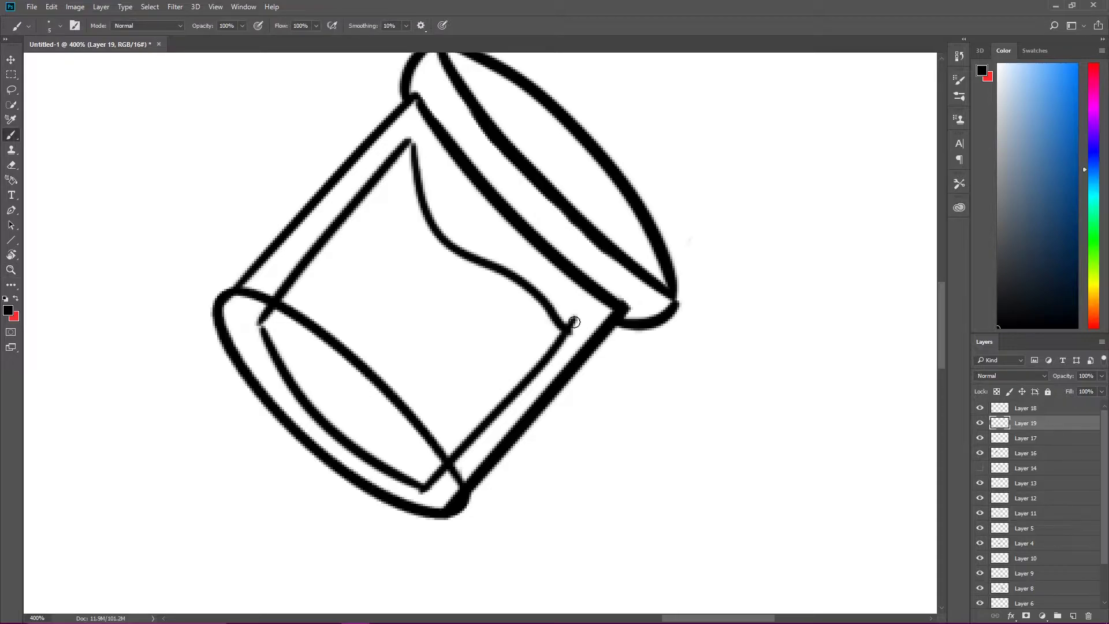
{"action": "key", "text": "e"}
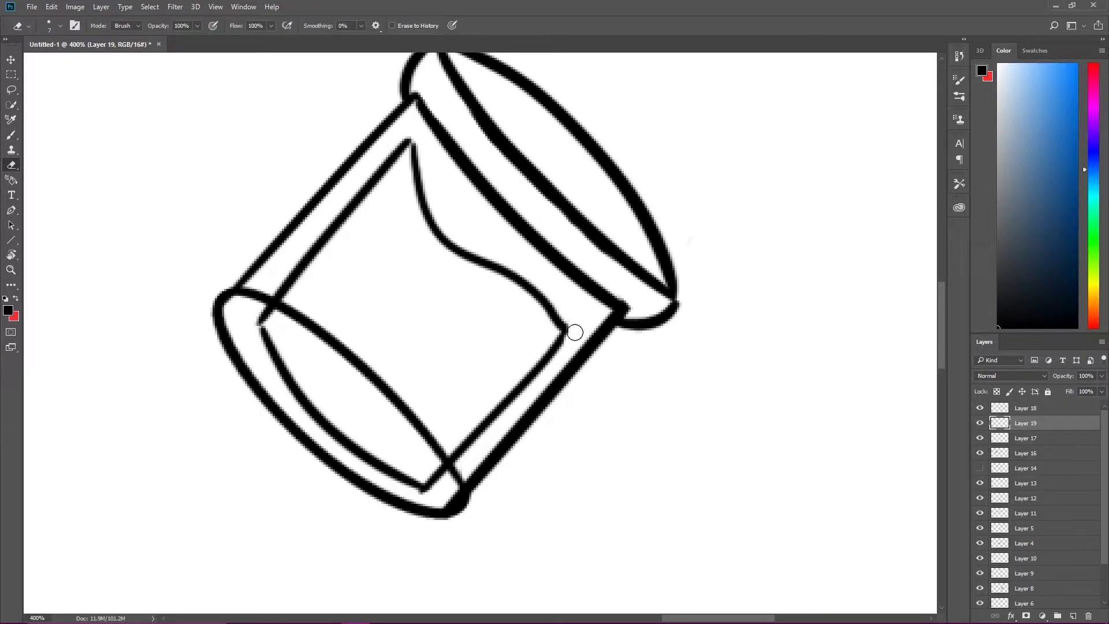
{"action": "scroll", "coordinate": [574, 339], "scroll_direction": "down", "scroll_amount": 1}
{"action": "key", "text": "z"}
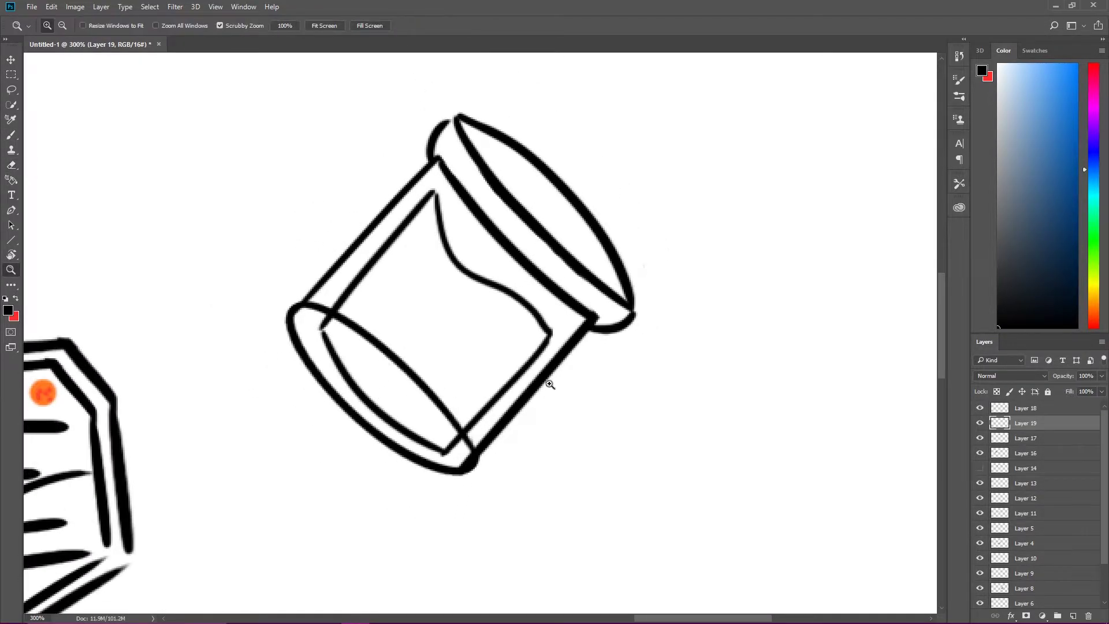
{"action": "scroll", "coordinate": [620, 393], "scroll_direction": "down", "scroll_amount": 1}
{"action": "left_click", "coordinate": [1046, 438]}
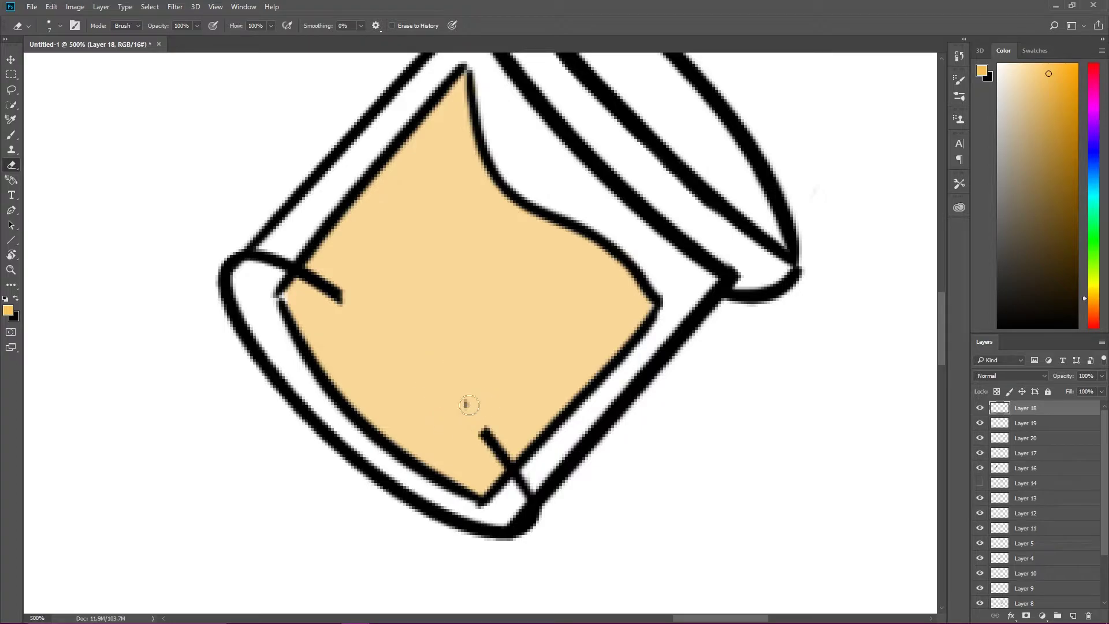
Step: Erase the short stroke inside the tan fill and the upper-left stroke's tip
{"action": "mouse_move", "coordinate": [465, 404]}
{"action": "left_mouse_down"}
{"action": "mouse_move", "coordinate": [482, 457]}
{"action": "mouse_move", "coordinate": [508, 453]}
{"action": "mouse_move", "coordinate": [494, 462]}
{"action": "left_mouse_up"}
{"action": "left_click_drag", "start_coordinate": [343, 308], "coordinate": [321, 255]}
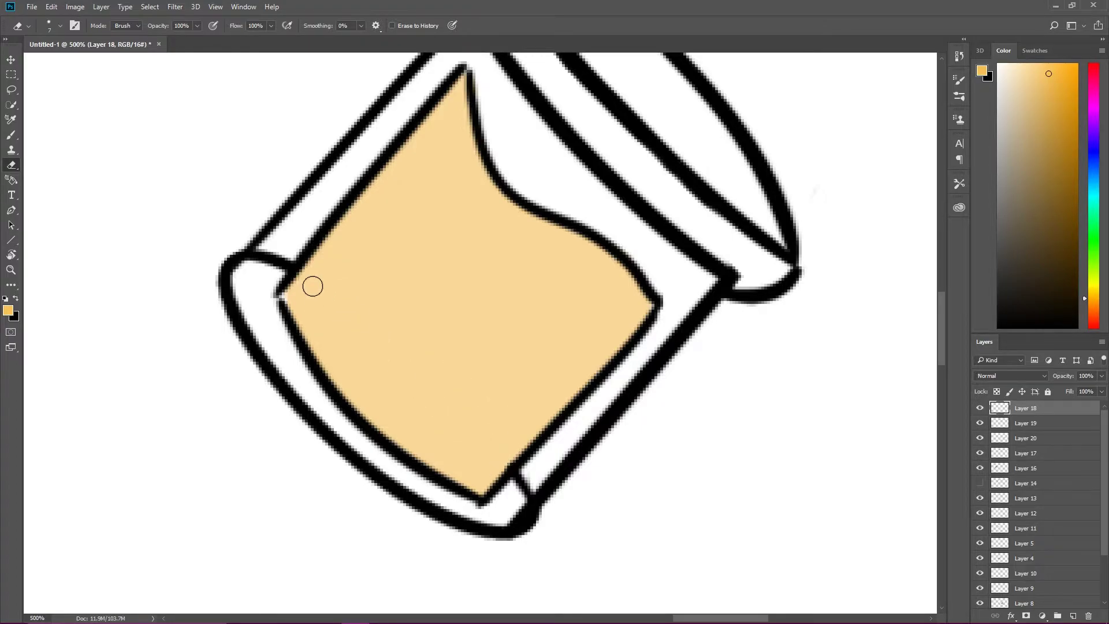
{"action": "key", "text": "ctrl+minus"}
{"action": "key", "text": "ctrl+minus"}
{"action": "key", "text": "ctrl+minus"}
{"action": "key", "text": "ctrl+minus"}
{"action": "key", "text": "z"}
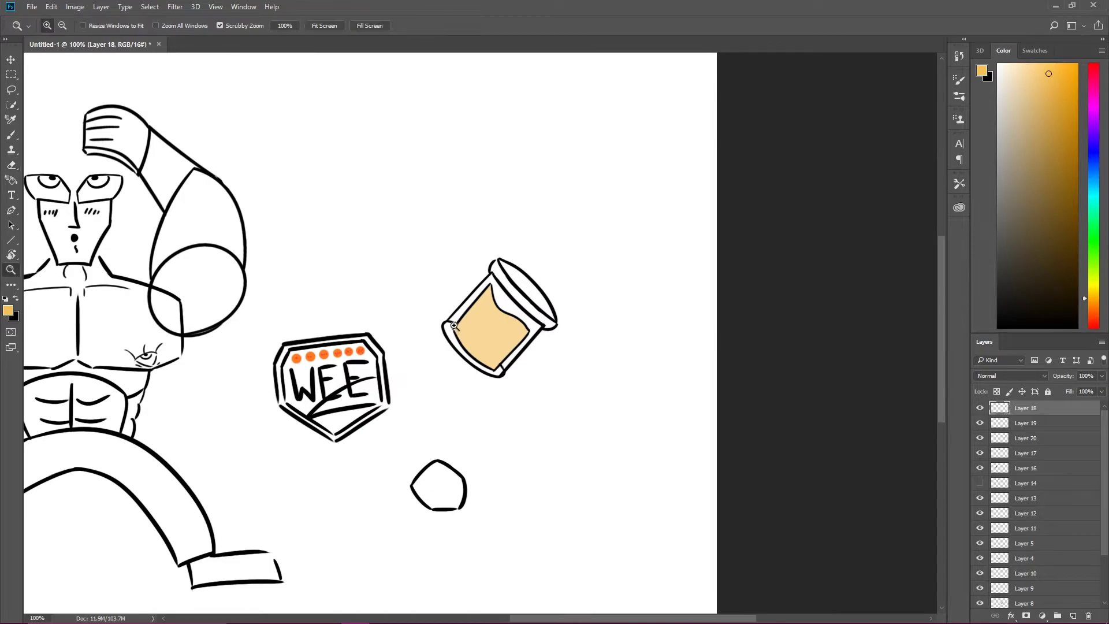
{"action": "left_click", "coordinate": [449, 320]}
Step: Erase line bits at the cup's corners, then bring up the WWE belt image in Chrome
{"action": "key", "text": "e"}
{"action": "mouse_move", "coordinate": [443, 328]}
{"action": "left_mouse_down"}
{"action": "mouse_move", "coordinate": [431, 312]}
{"action": "mouse_move", "coordinate": [457, 320]}
{"action": "left_mouse_up"}
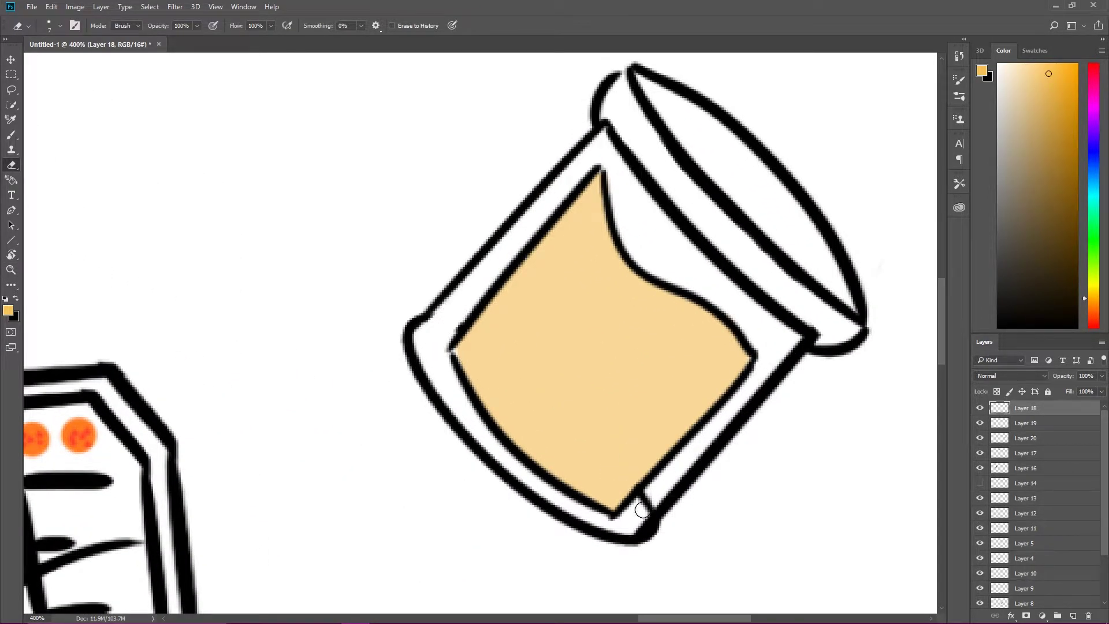
{"action": "left_click_drag", "start_coordinate": [639, 512], "coordinate": [650, 504]}
{"action": "key", "text": "ctrl+minus"}
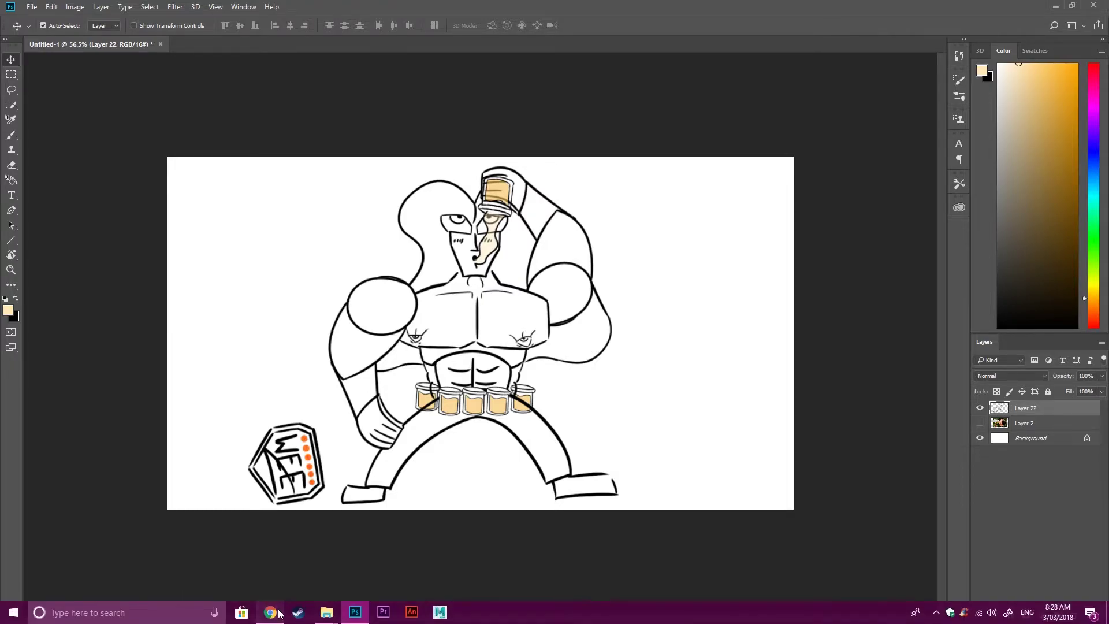
{"action": "left_click", "coordinate": [271, 613]}
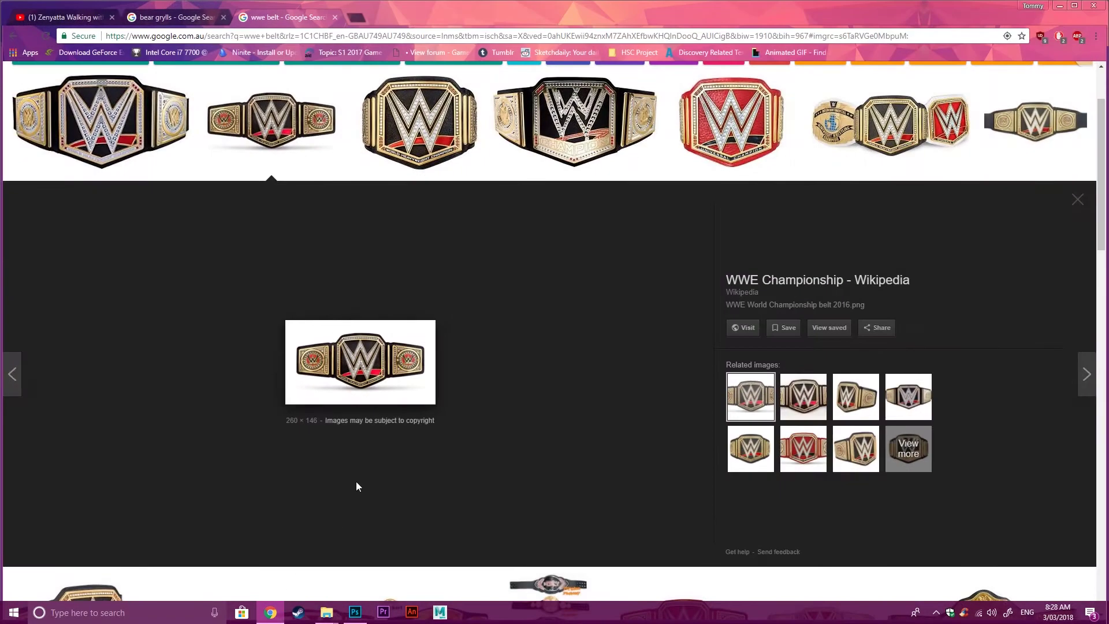
Step: Search Google Images for 'ultra instinct' and preview the Dubstep Remix image
{"action": "left_click", "coordinate": [362, 19]}
{"action": "type", "text": "ultra instinct"}
{"action": "left_click", "coordinate": [144, 116]}
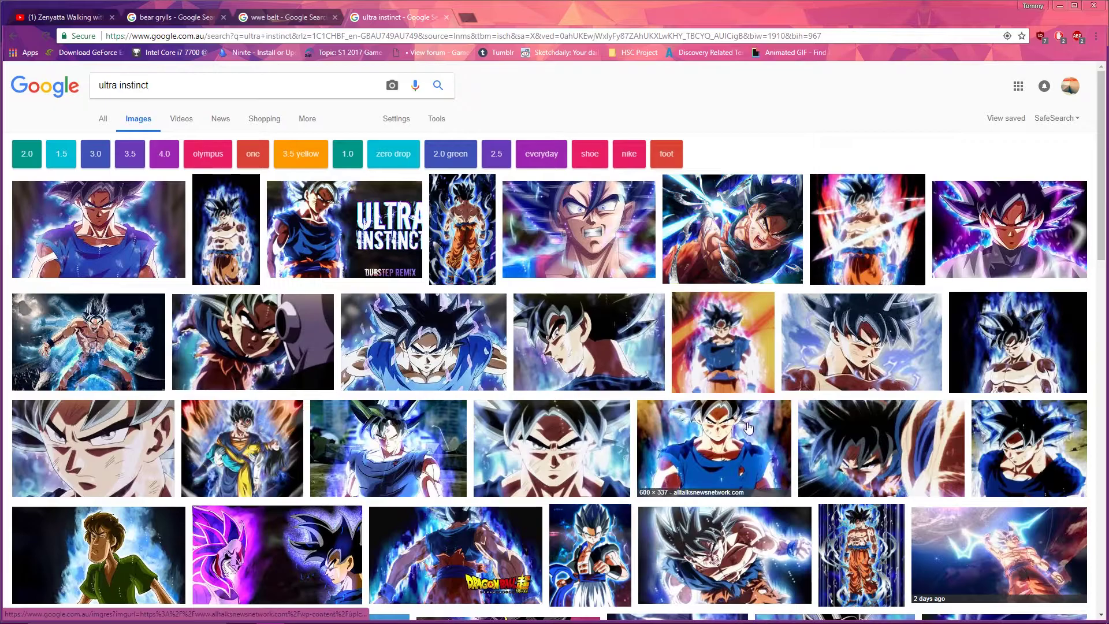
{"action": "left_click", "coordinate": [389, 480]}
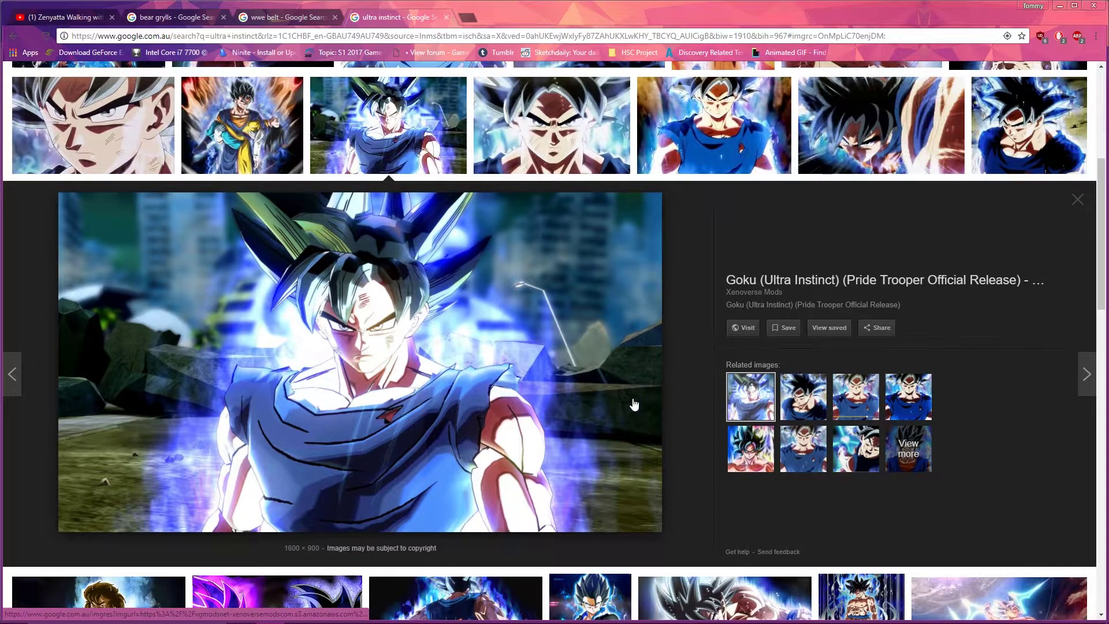
{"action": "scroll", "coordinate": [531, 230], "scroll_direction": "up", "scroll_amount": 3}
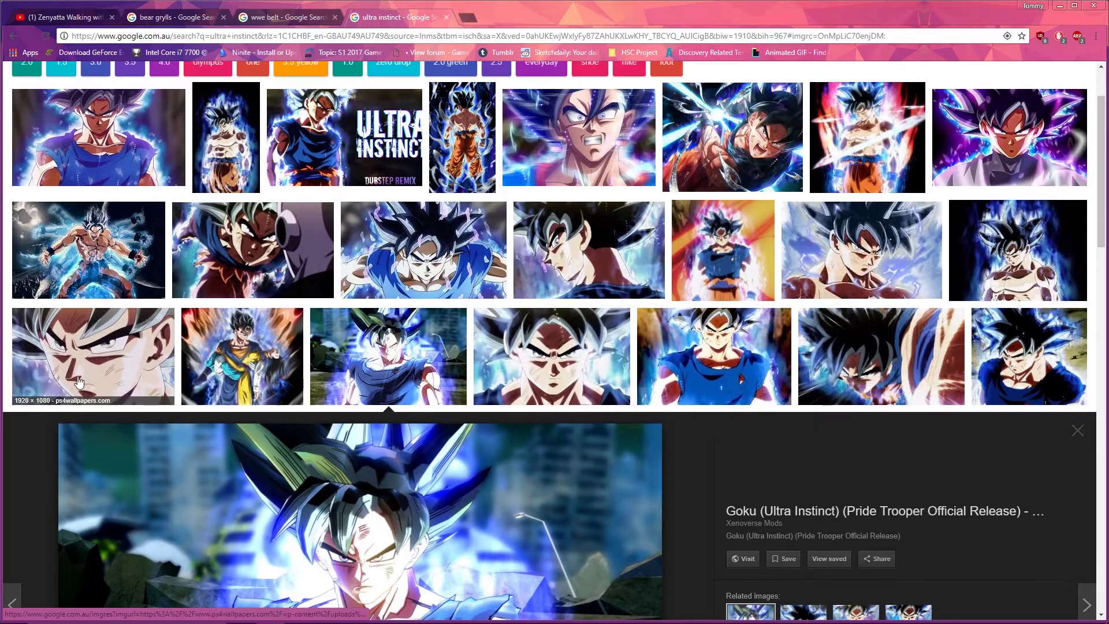
{"action": "left_click", "coordinate": [321, 147]}
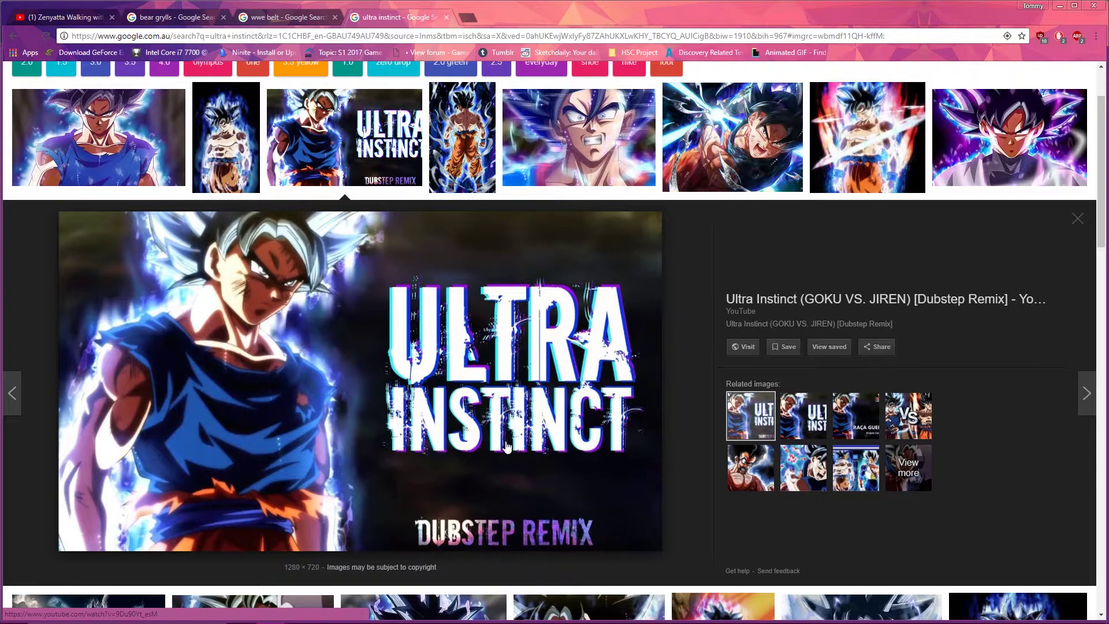
Step: Return to the Photoshop drawing of the man with cups
{"action": "left_click", "coordinate": [356, 611]}
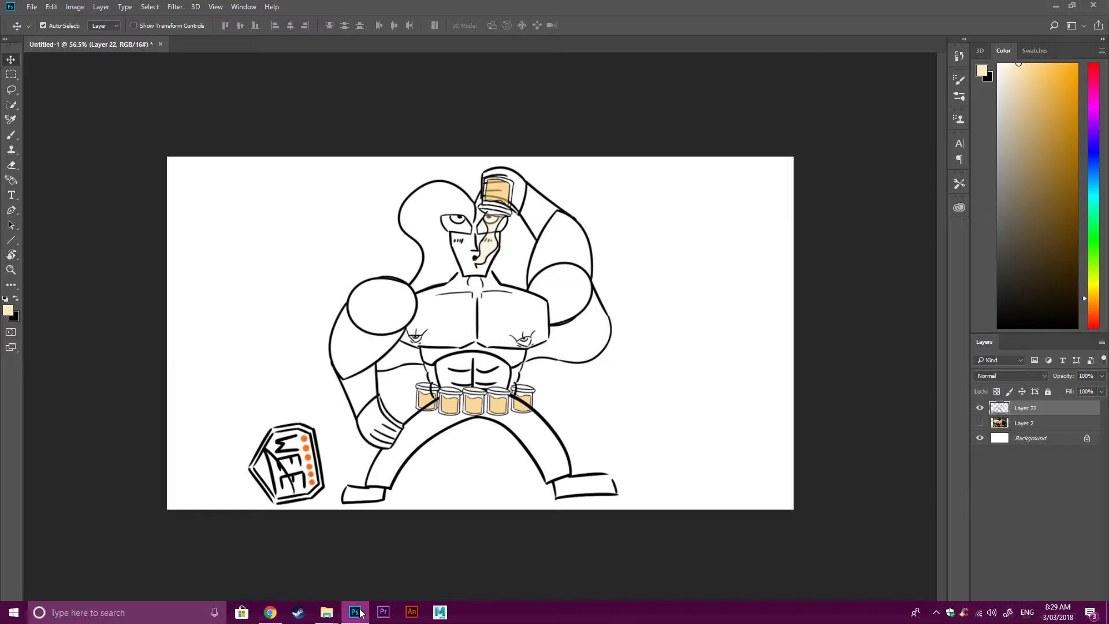
{"action": "left_click", "coordinate": [355, 612]}
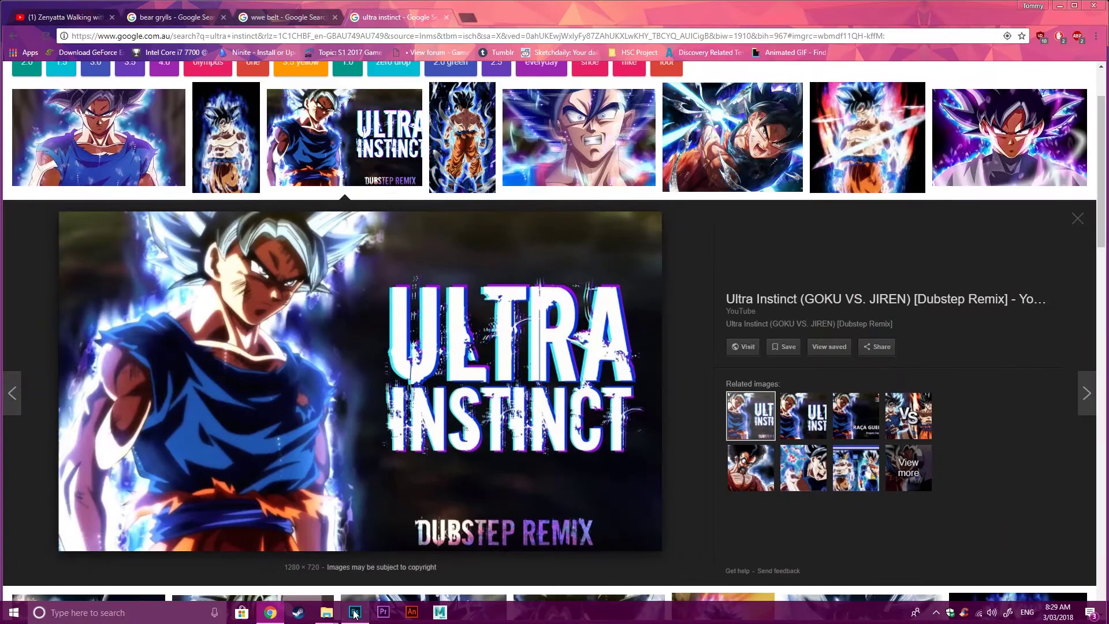
{"action": "key", "text": "alt+Tab"}
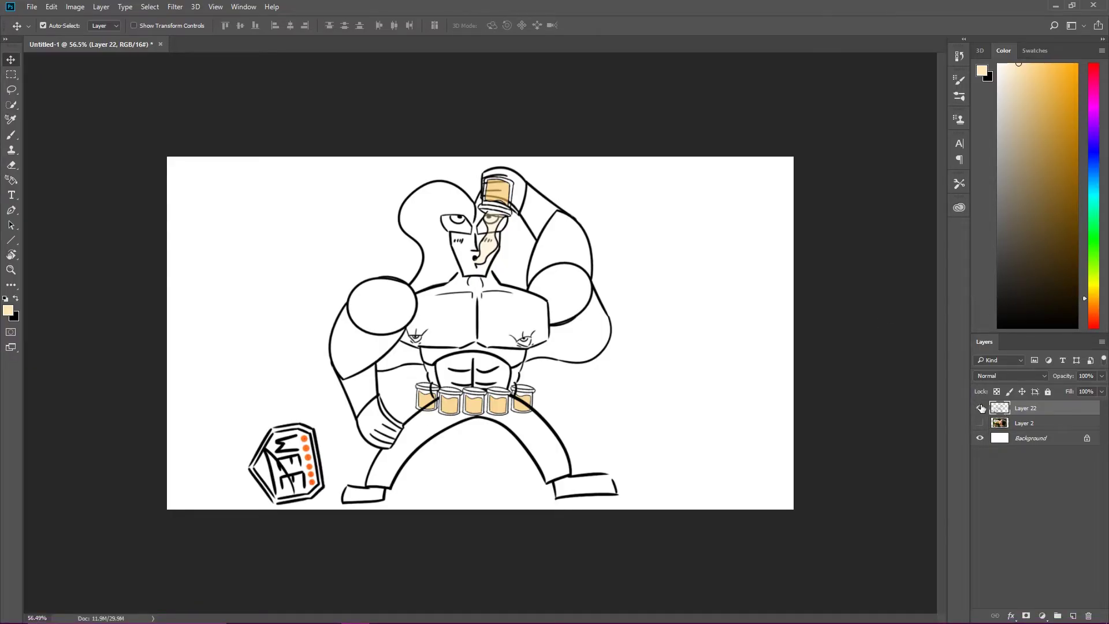
Step: Hide Layer 22, then zoom in on new blank Layer 23 with a black brush
{"action": "left_click", "coordinate": [981, 408]}
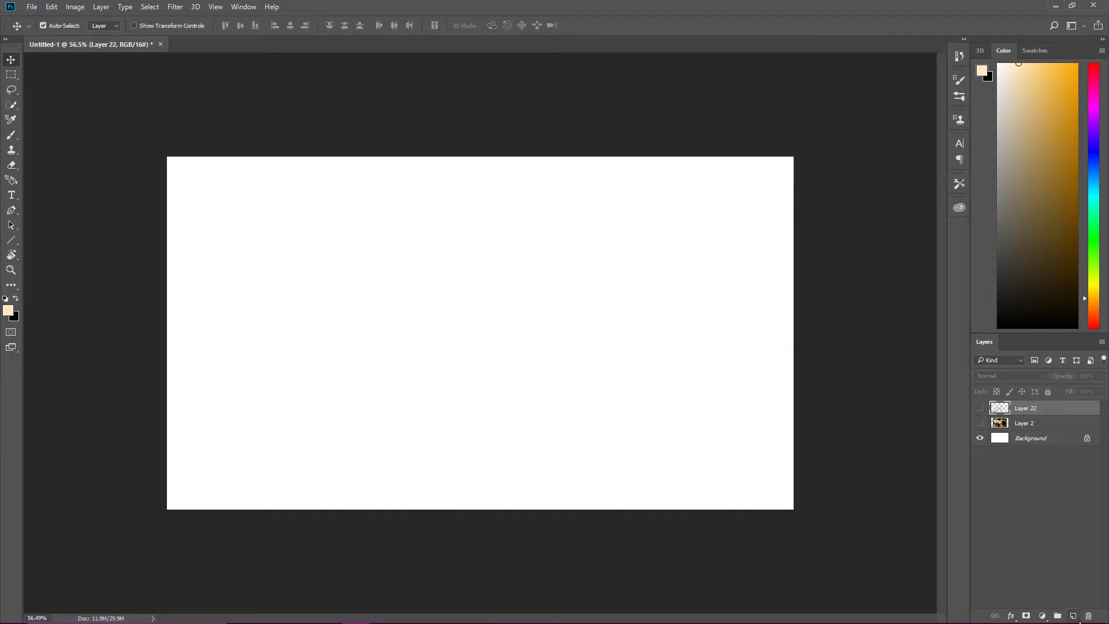
{"action": "left_click", "coordinate": [1073, 615]}
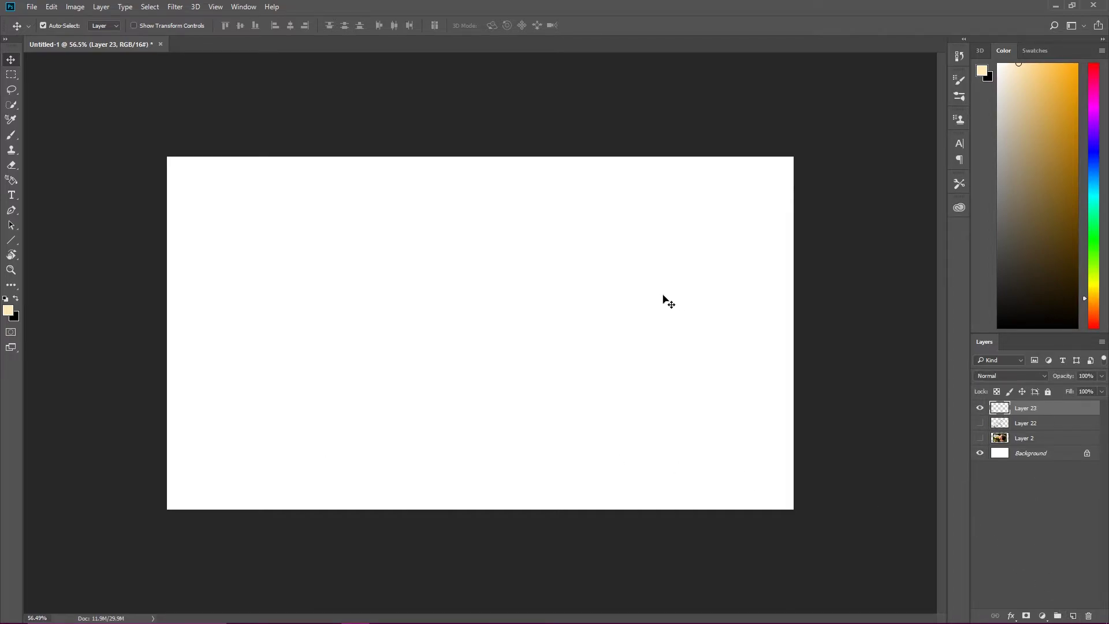
{"action": "key", "text": "x"}
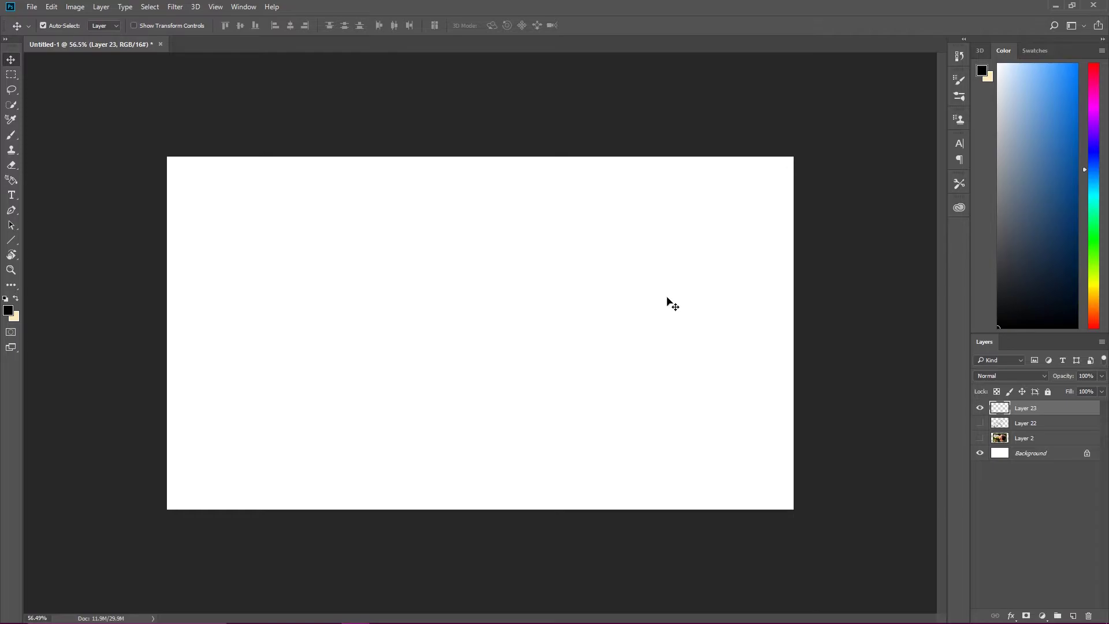
{"action": "left_click", "coordinate": [637, 399]}
{"action": "key", "text": "b"}
{"action": "left_click", "coordinate": [1030, 411]}
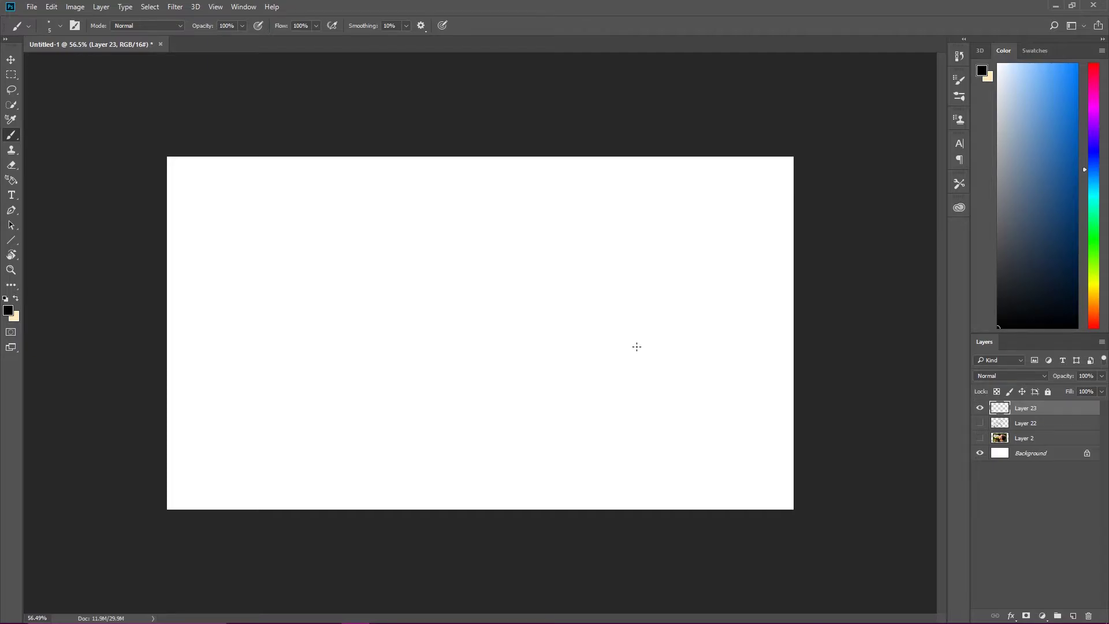
{"action": "key", "text": "z"}
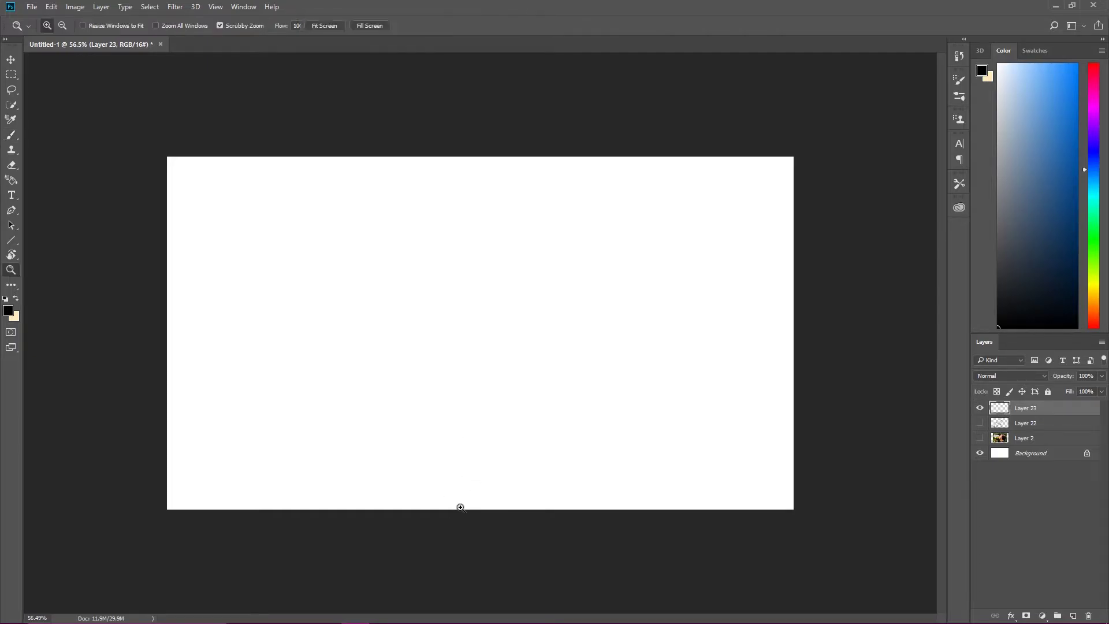
{"action": "left_click", "coordinate": [458, 518]}
{"action": "key", "text": "b"}
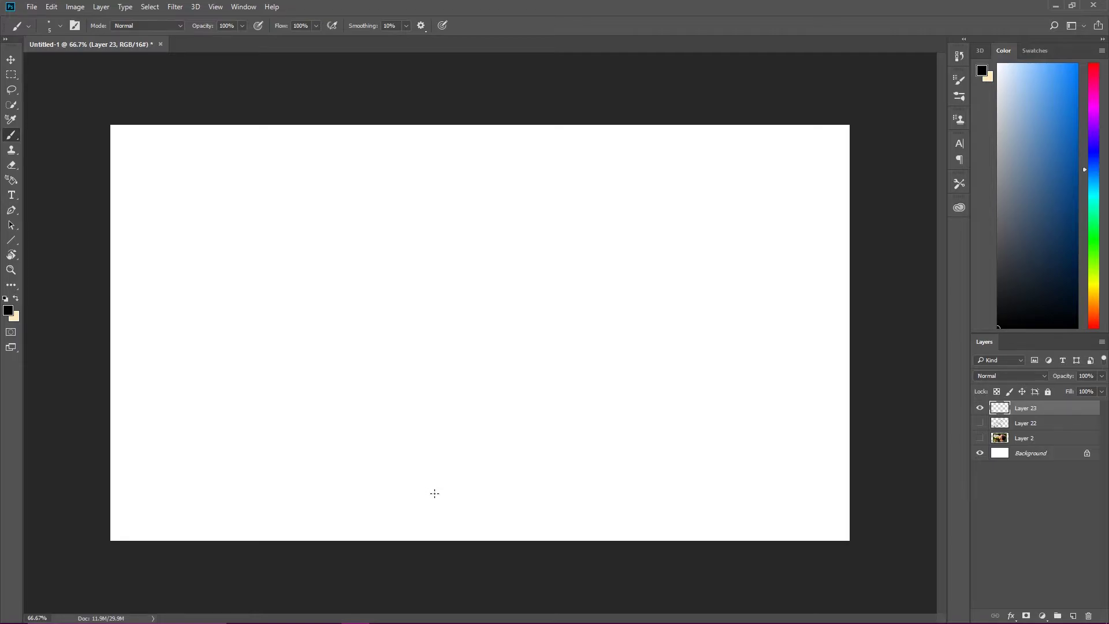
Step: Undo two trial strokes and move the feet and legs into place
{"action": "left_click_drag", "start_coordinate": [413, 430], "coordinate": [426, 520]}
{"action": "key", "text": "ctrl+z"}
{"action": "key", "text": "ctrl+1"}
{"action": "mouse_move", "coordinate": [648, 473]}
{"action": "left_mouse_down"}
{"action": "mouse_move", "coordinate": [679, 475]}
{"action": "mouse_move", "coordinate": [623, 472]}
{"action": "left_mouse_up"}
{"action": "key", "text": "ctrl+z"}
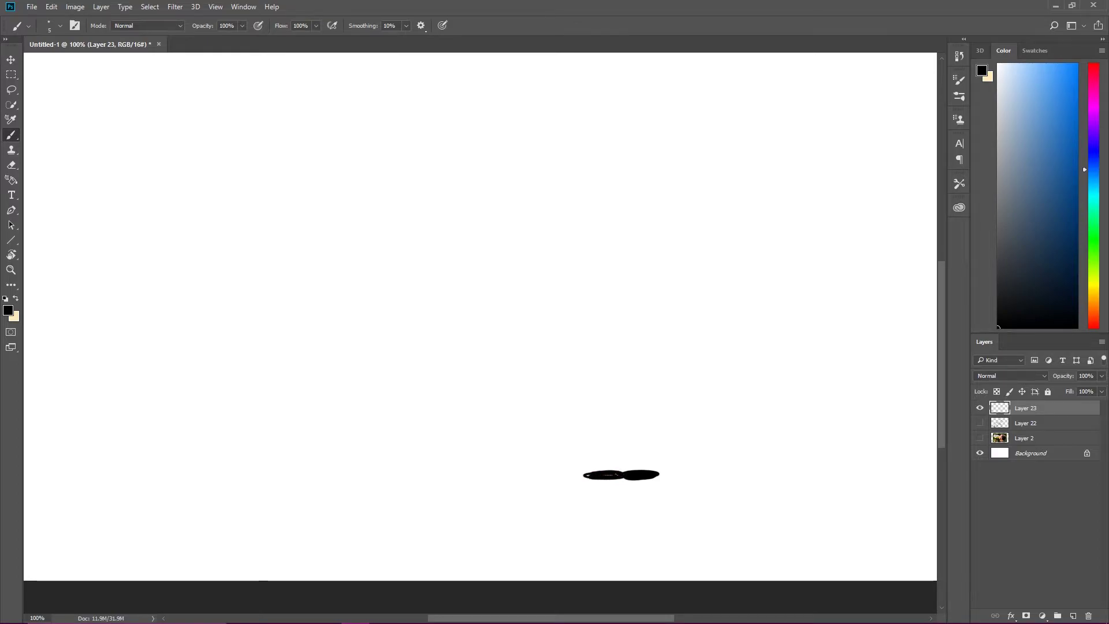
{"action": "key", "text": "ctrl+minus"}
{"action": "key", "text": "v"}
{"action": "left_click_drag", "start_coordinate": [526, 507], "coordinate": [476, 504]}
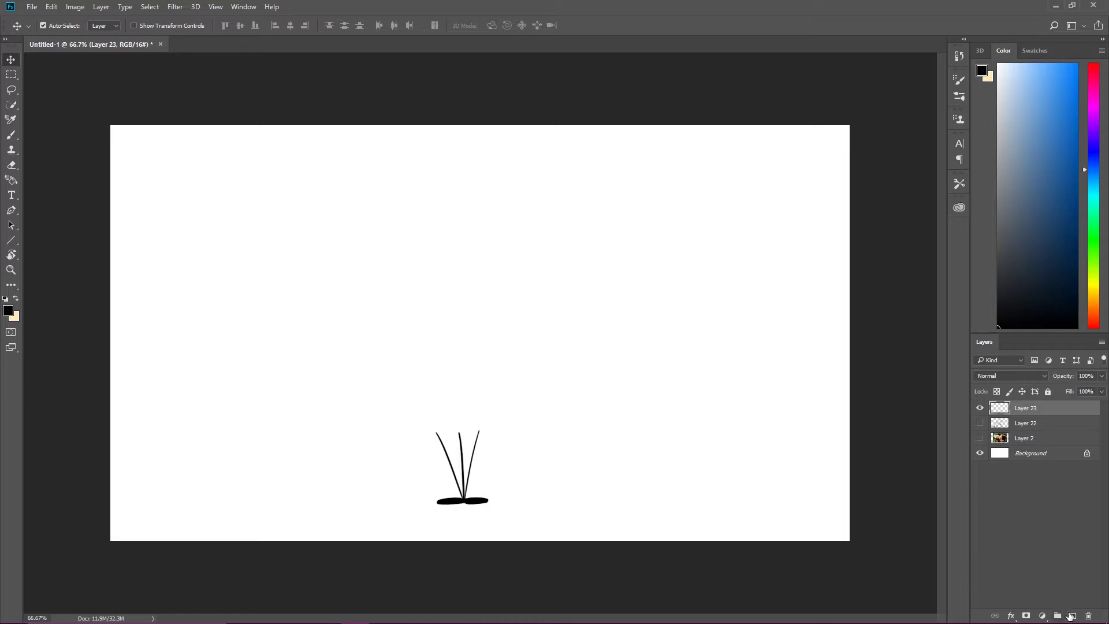
Step: Add a new layer and zoom in around the legs to keep drawing
{"action": "left_click", "coordinate": [1072, 616]}
{"action": "key", "text": "z"}
{"action": "left_click", "coordinate": [477, 452]}
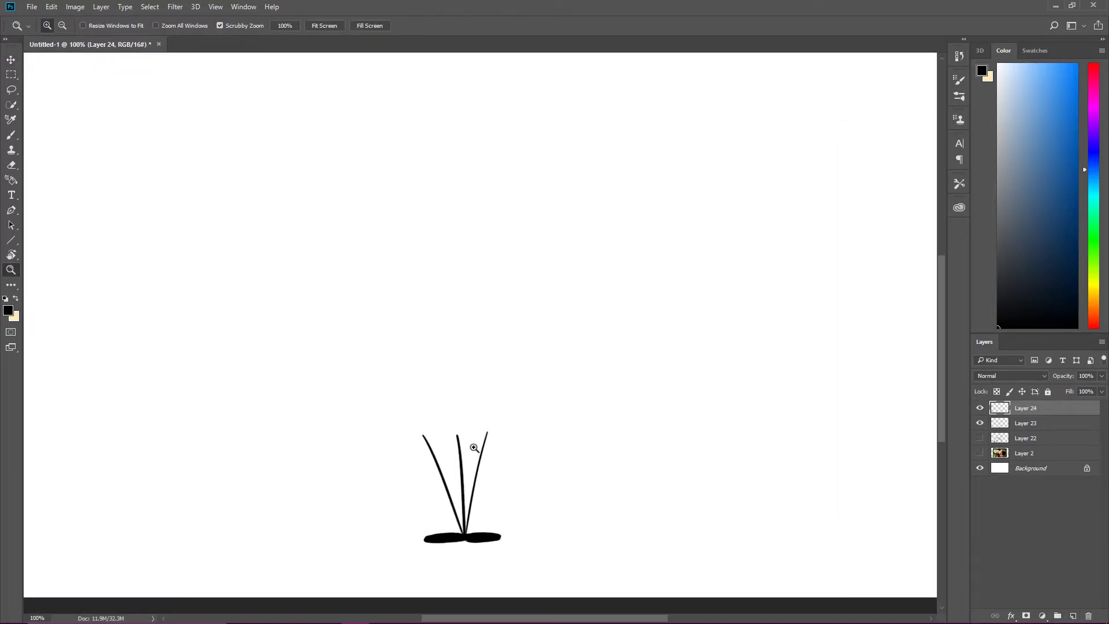
{"action": "key", "text": "b"}
{"action": "key", "text": "ctrl+minus"}
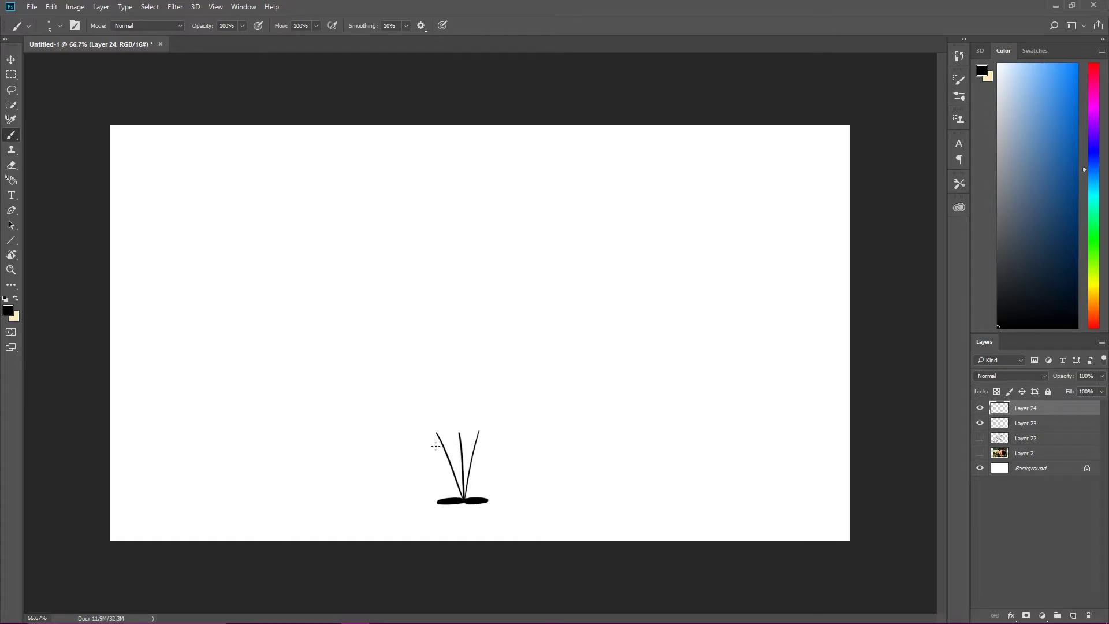
{"action": "key", "text": "z"}
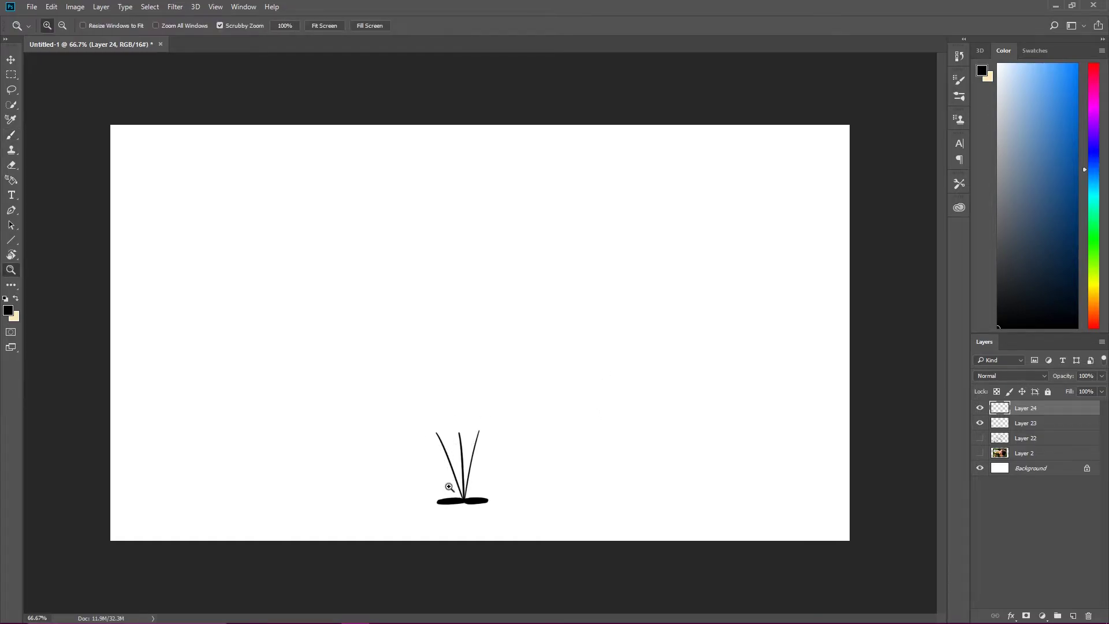
{"action": "left_click", "coordinate": [443, 481]}
{"action": "key", "text": "b"}
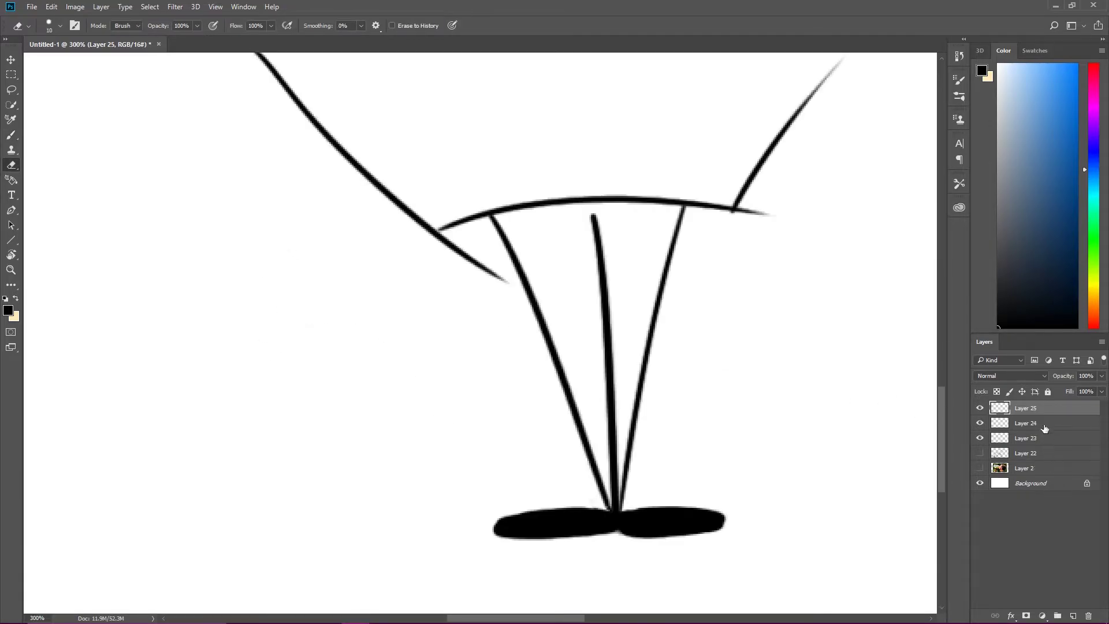
Step: Merge the selected body outline layers into one layer
{"action": "right_click", "coordinate": [1047, 424]}
{"action": "right_click", "coordinate": [1040, 416]}
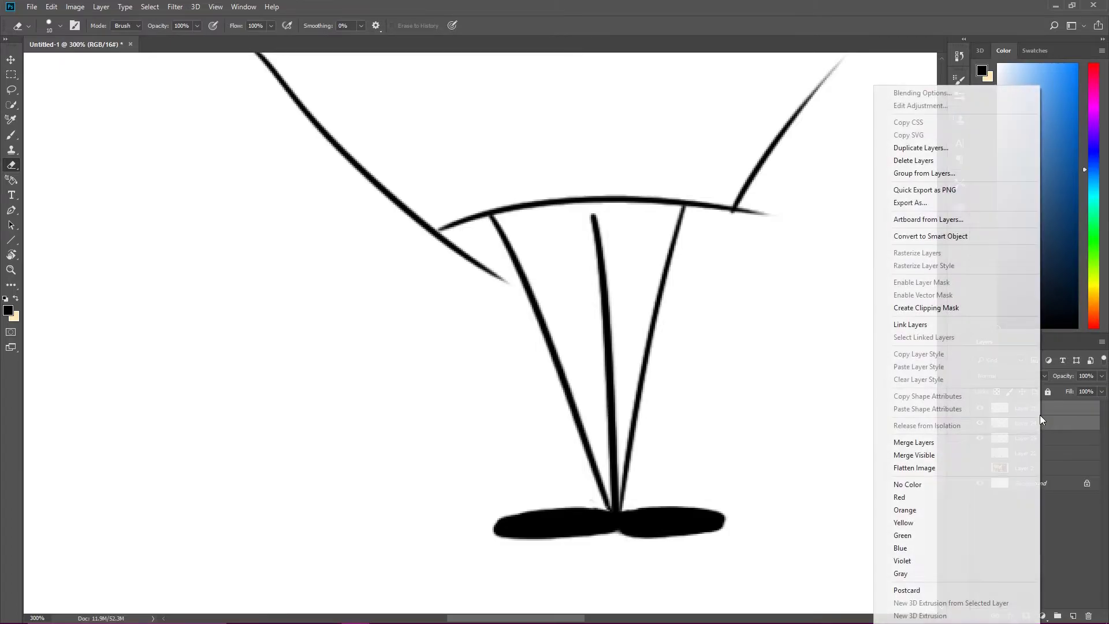
{"action": "left_click", "coordinate": [929, 444]}
{"action": "scroll", "coordinate": [731, 331], "scroll_direction": "down", "scroll_amount": 1}
{"action": "scroll", "coordinate": [736, 326], "scroll_direction": "down", "scroll_amount": 1}
{"action": "scroll", "coordinate": [738, 326], "scroll_direction": "up", "scroll_amount": 1}
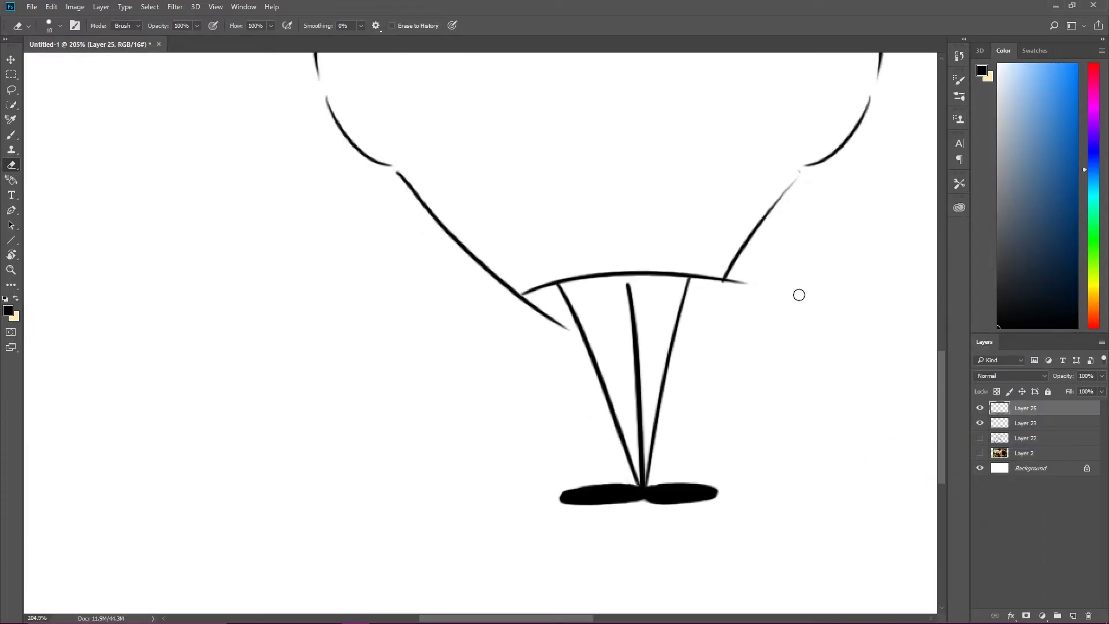
{"action": "scroll", "coordinate": [795, 287], "scroll_direction": "up", "scroll_amount": 1}
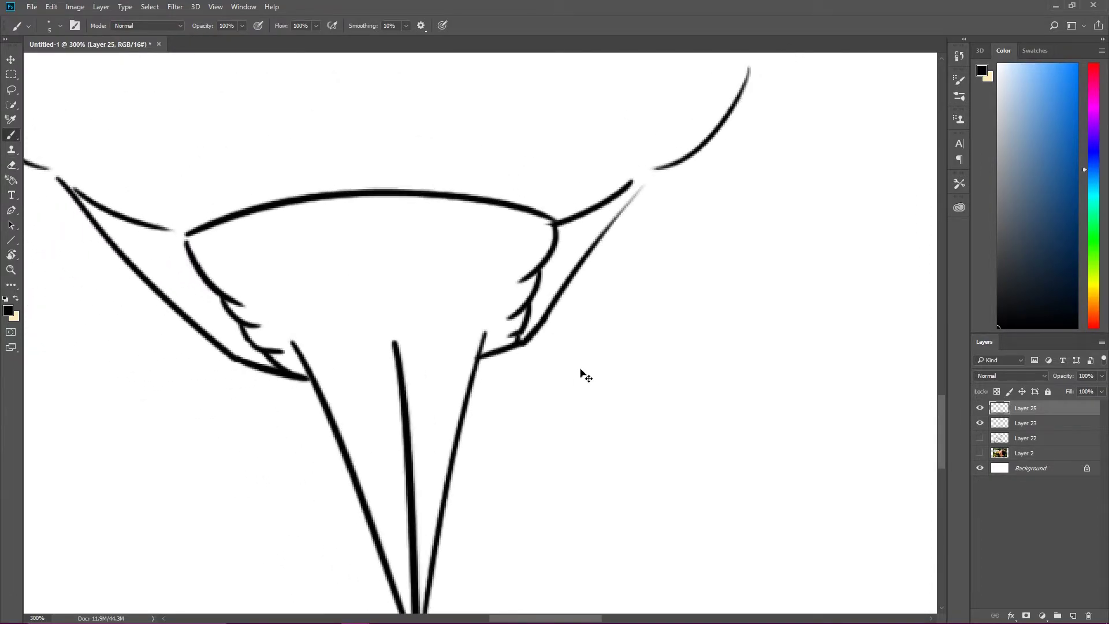
{"action": "scroll", "coordinate": [582, 375], "scroll_direction": "down", "scroll_amount": 2}
Step: Erase the stray thin line below the body's right side
{"action": "key", "text": "z"}
{"action": "scroll", "coordinate": [555, 346], "scroll_direction": "down", "scroll_amount": 1}
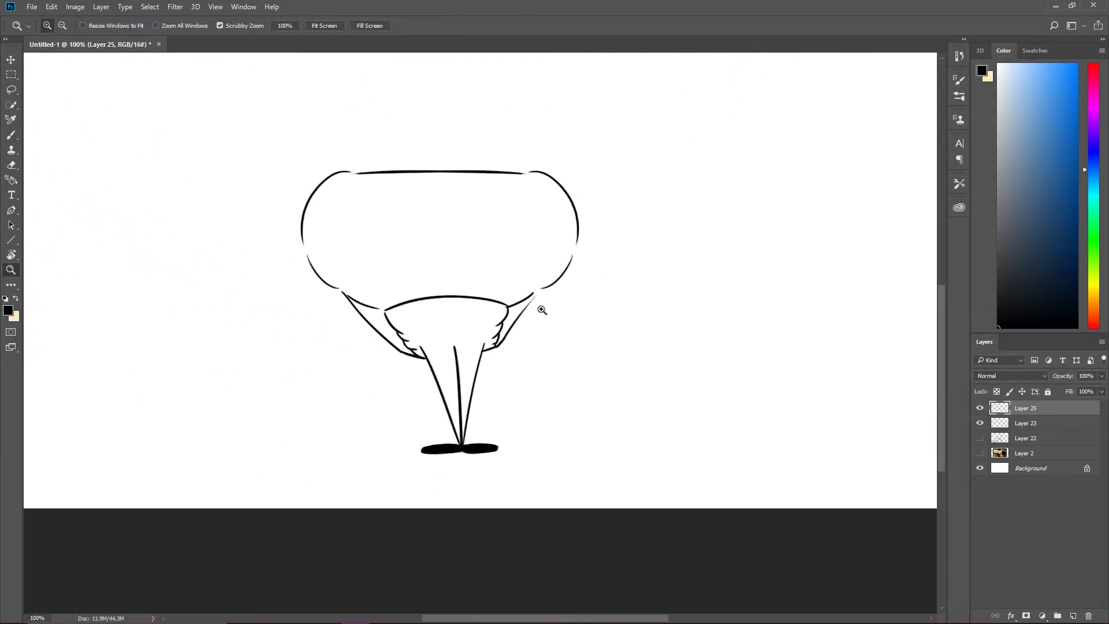
{"action": "left_click", "coordinate": [555, 300]}
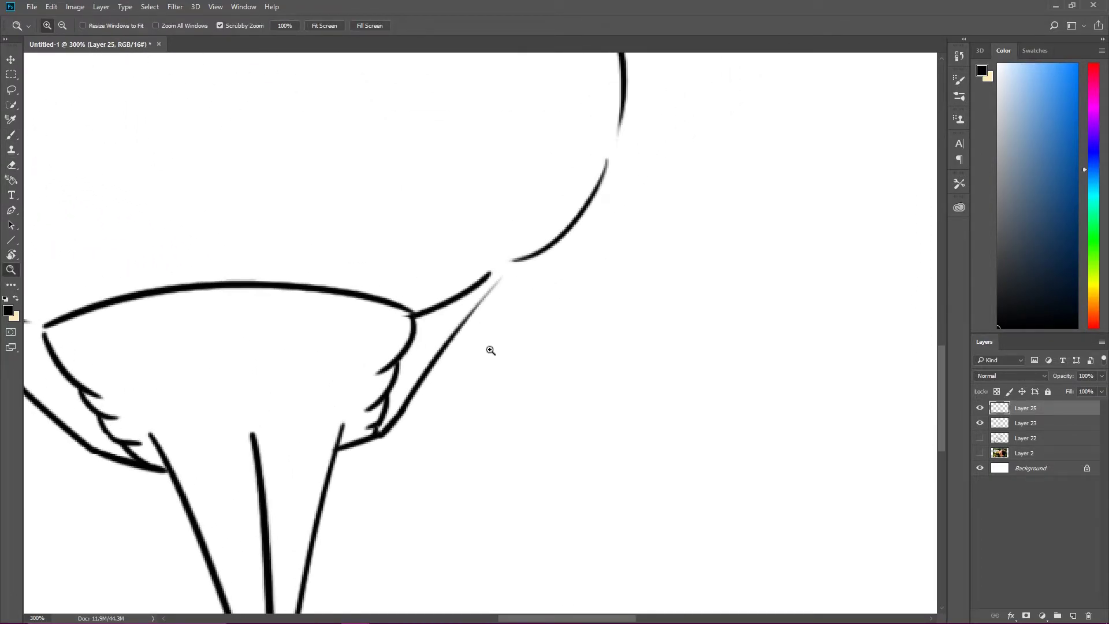
{"action": "key", "text": "e"}
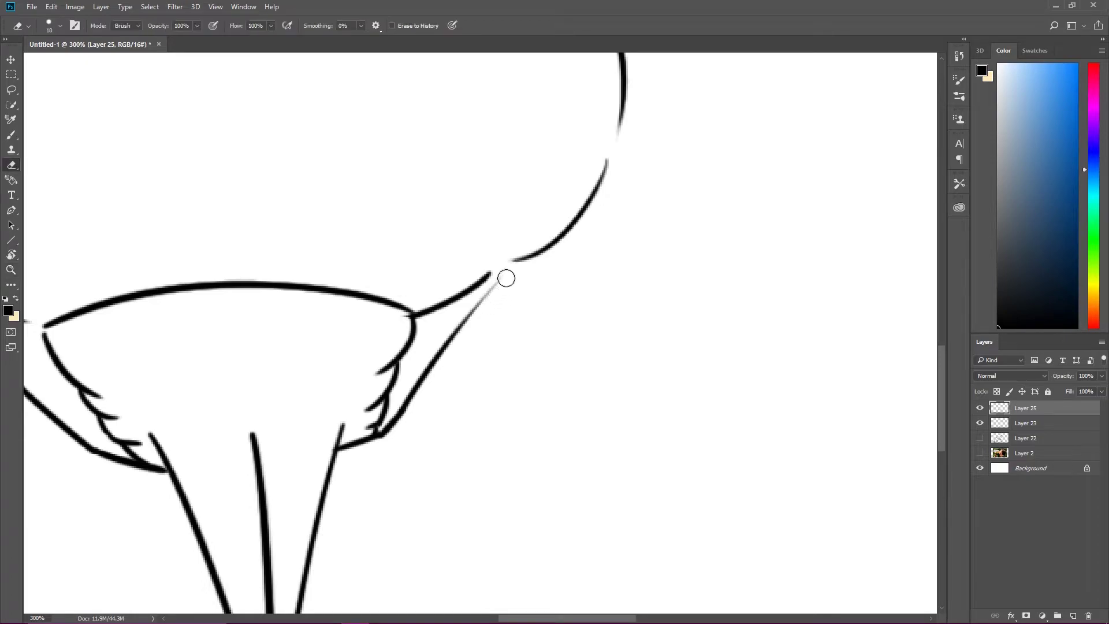
{"action": "left_click_drag", "start_coordinate": [505, 275], "coordinate": [387, 431]}
Step: Draw a vertical centre line down the lower body
{"action": "key", "text": "z"}
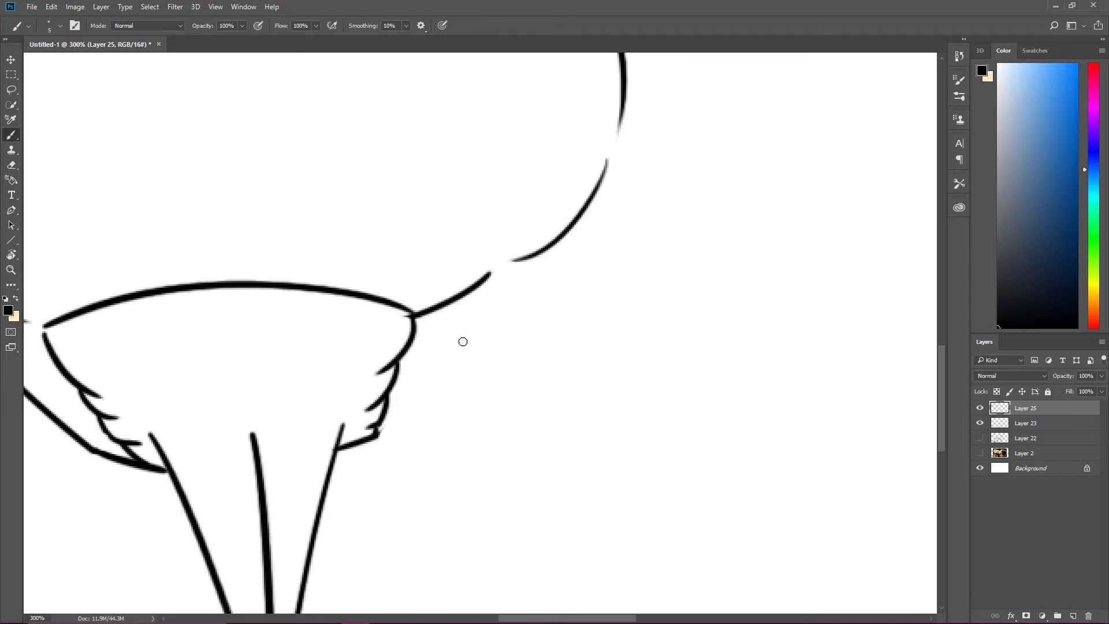
{"action": "left_click", "coordinate": [473, 334], "text": "alt"}
{"action": "left_click", "coordinate": [518, 400], "text": "alt"}
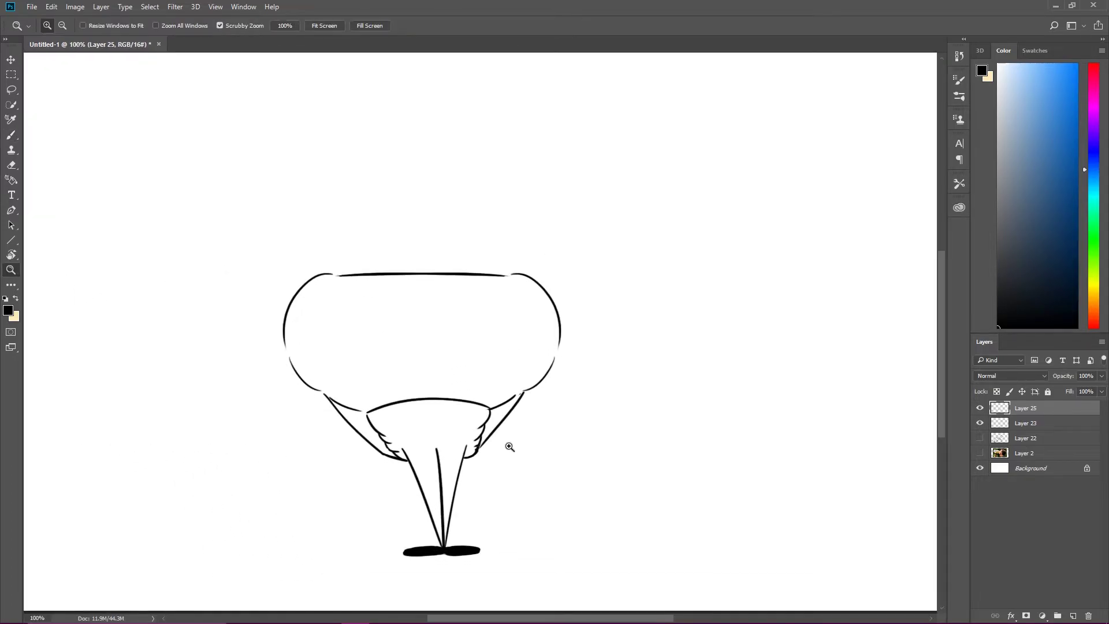
{"action": "left_click", "coordinate": [459, 450]}
{"action": "left_click", "coordinate": [399, 451]}
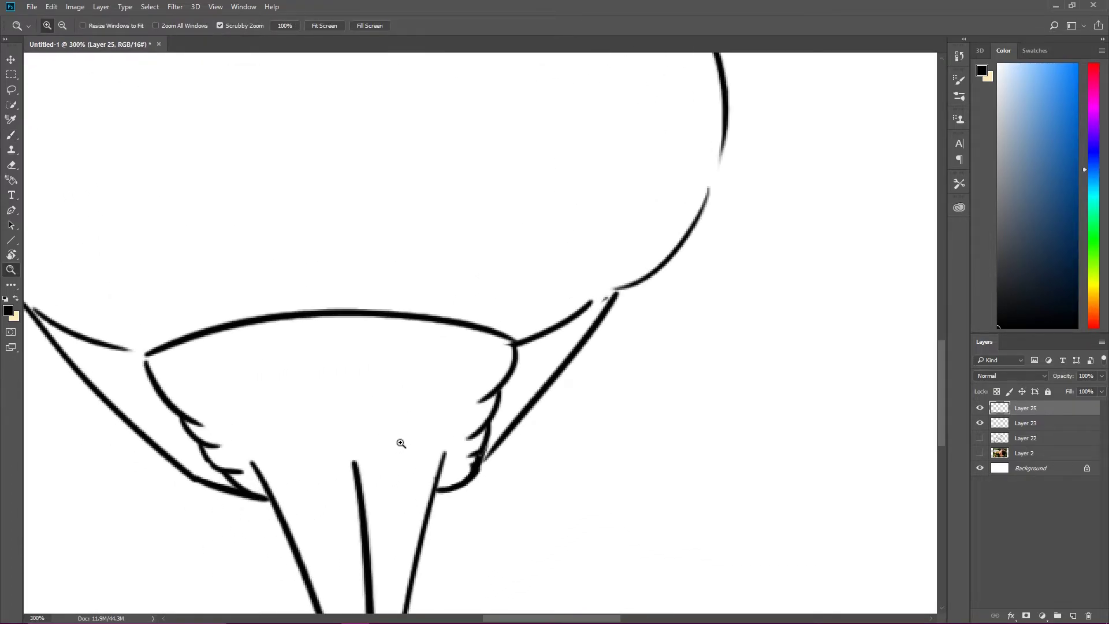
{"action": "key", "text": "b"}
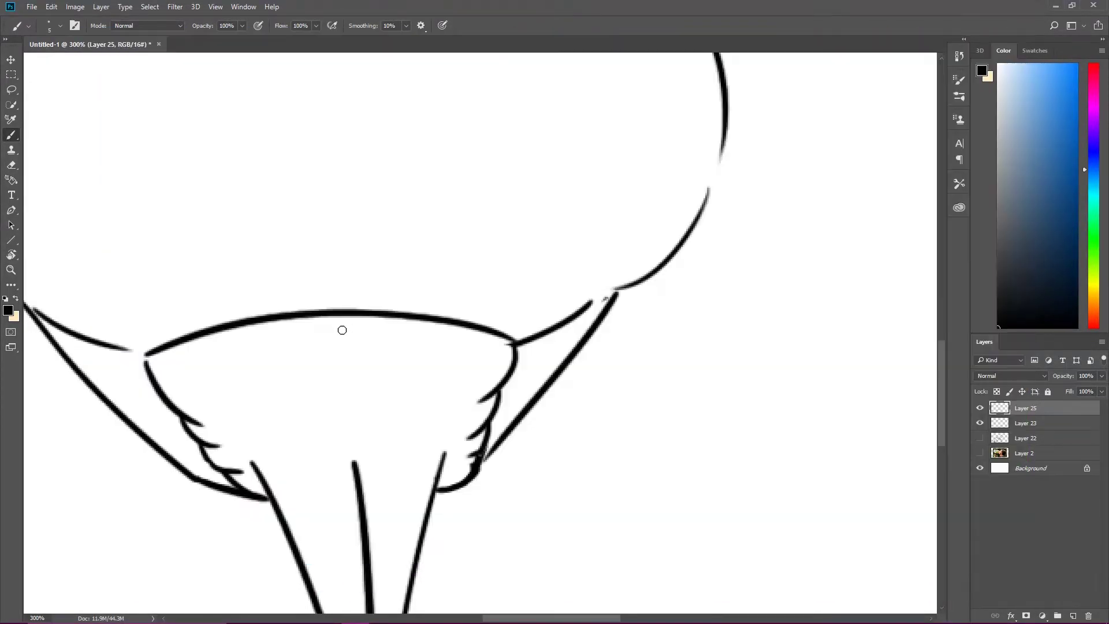
{"action": "left_click_drag", "start_coordinate": [341, 329], "coordinate": [363, 610]}
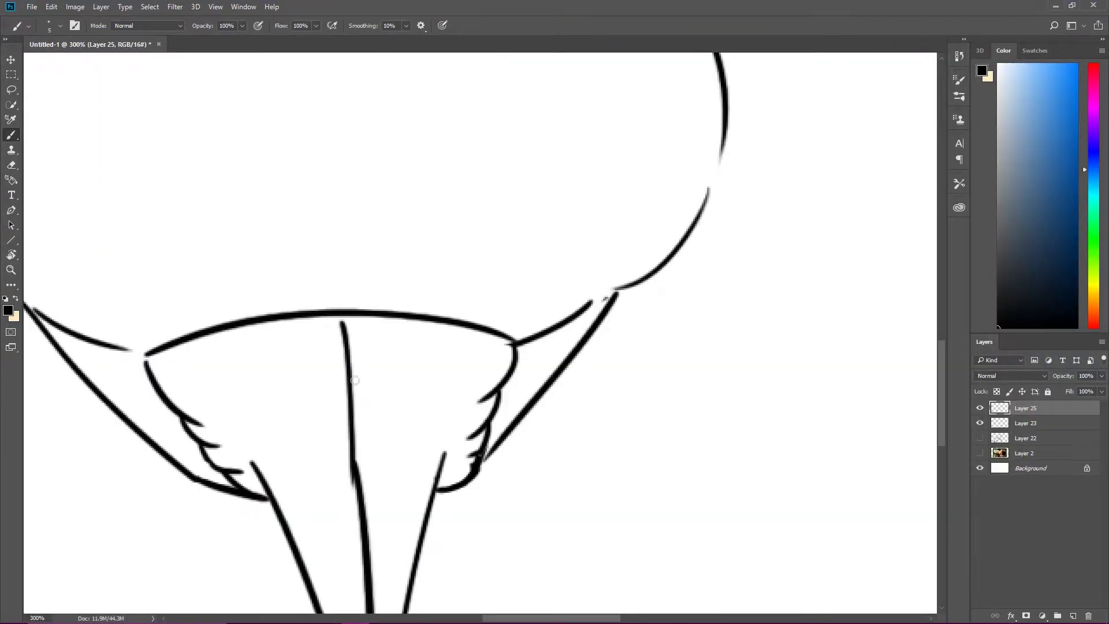
Step: Hide the legs and feet layer
{"action": "key", "text": "ctrl+minus"}
{"action": "key", "text": "z"}
{"action": "left_click", "coordinate": [450, 426]}
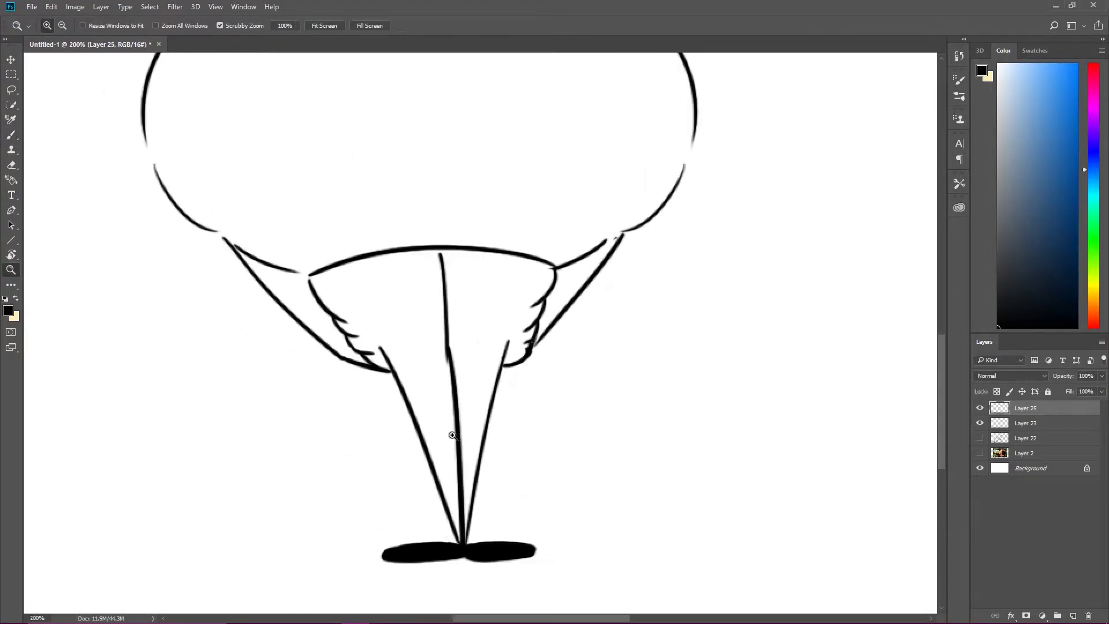
{"action": "left_click", "coordinate": [980, 423]}
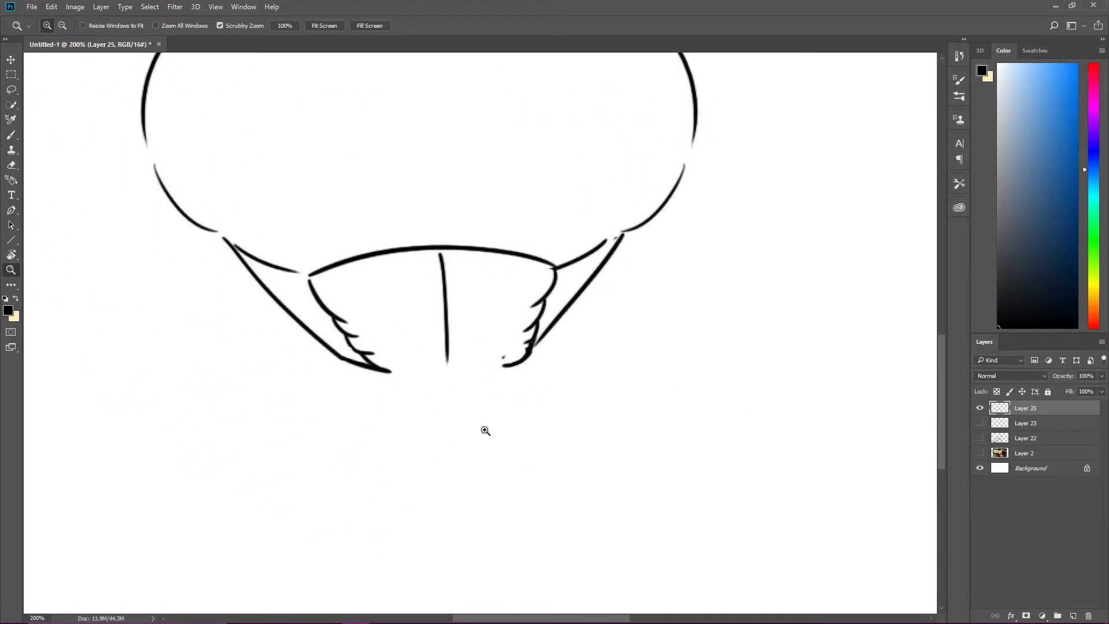
Step: Draw curved scalloped ab rows on the right side of the torso
{"action": "key", "text": "b"}
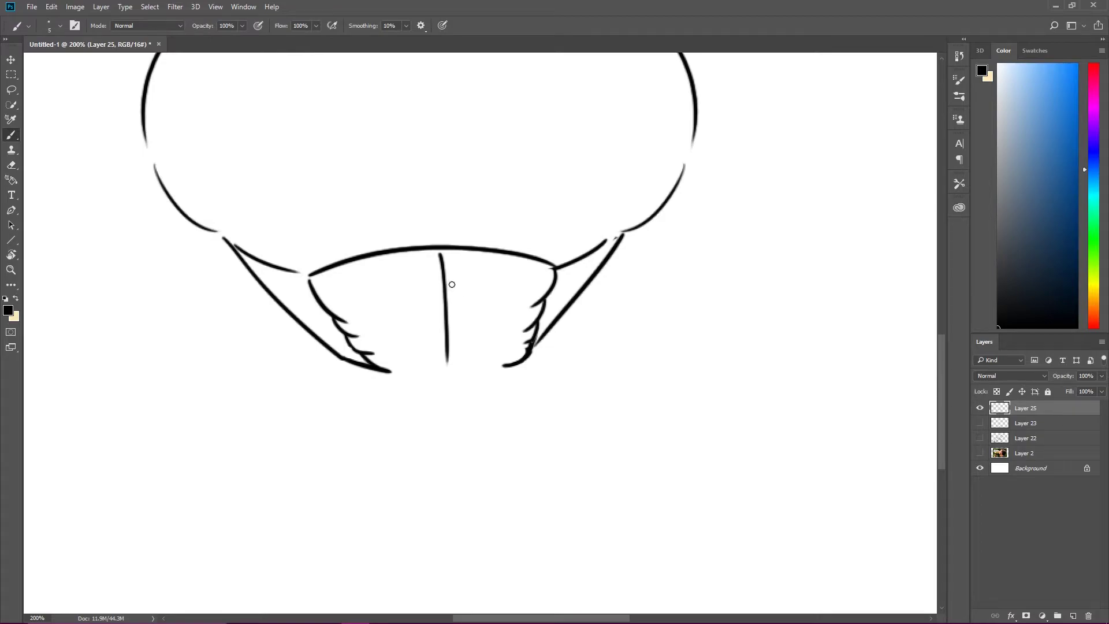
{"action": "left_click_drag", "start_coordinate": [446, 287], "coordinate": [539, 305]}
{"action": "mouse_move", "coordinate": [464, 296]}
{"action": "left_mouse_down"}
{"action": "mouse_move", "coordinate": [526, 330]}
{"action": "mouse_move", "coordinate": [447, 333]}
{"action": "mouse_move", "coordinate": [526, 355]}
{"action": "left_mouse_up"}
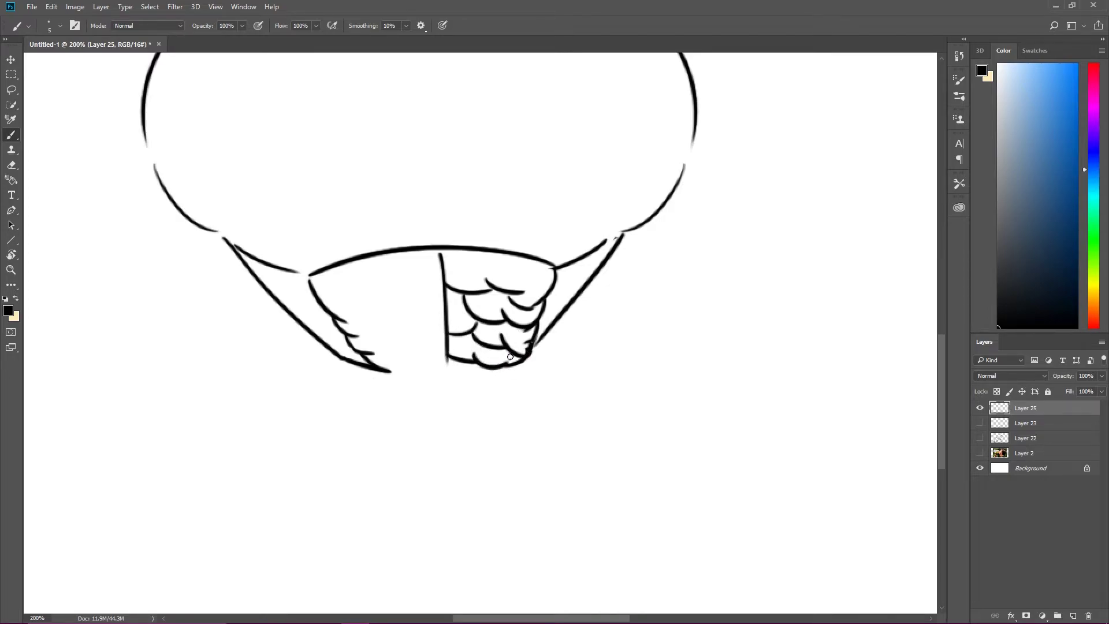
{"action": "key", "text": "ctrl+minus"}
{"action": "key", "text": "ctrl+plus"}
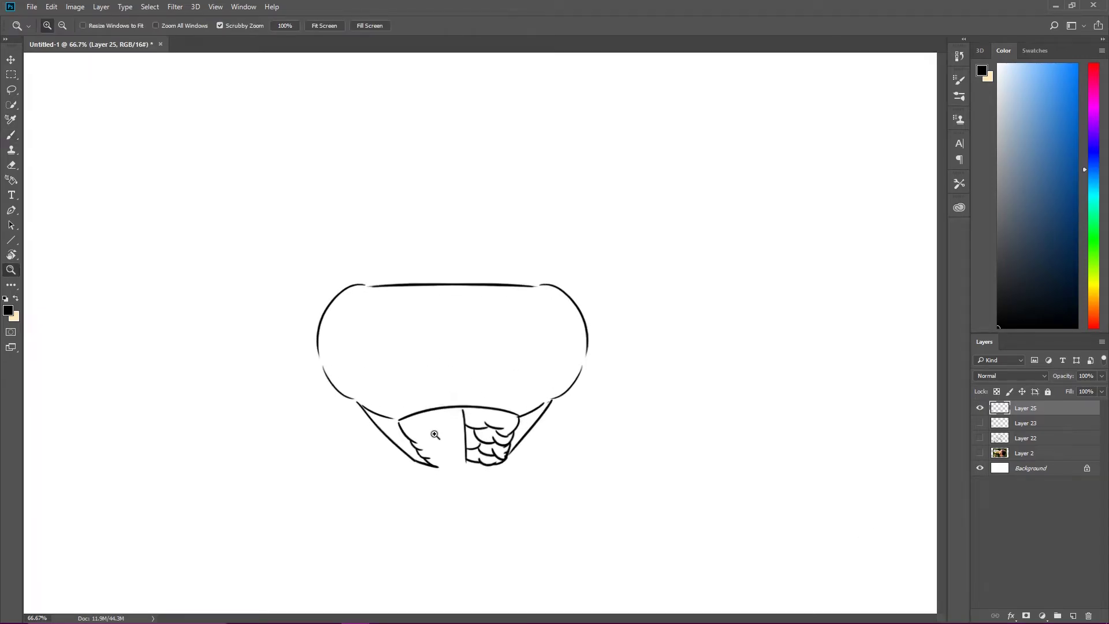
{"action": "key", "text": "ctrl+plus"}
Step: Draw matching scalloped abs on the left side, then view the whole page
{"action": "left_click_drag", "start_coordinate": [518, 339], "coordinate": [377, 391]}
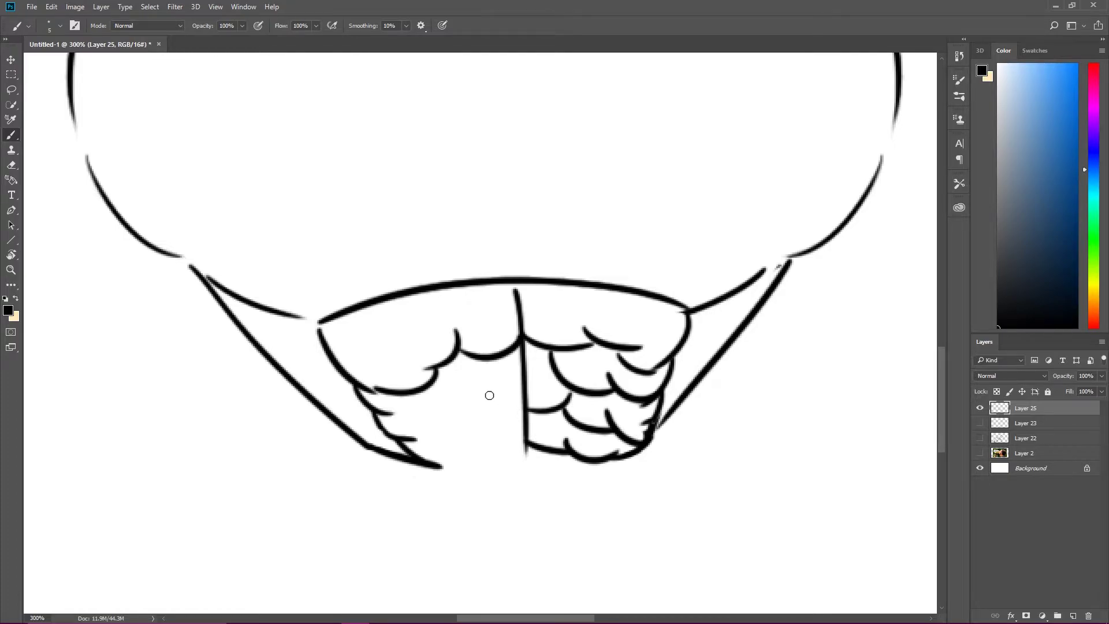
{"action": "key", "text": "z"}
{"action": "key", "text": "ctrl+minus"}
{"action": "scroll", "coordinate": [606, 438], "scroll_direction": "down", "scroll_amount": 2}
{"action": "key", "text": "ctrl+minus"}
{"action": "key", "text": "ctrl+minus"}
{"action": "key", "text": "ctrl+minus"}
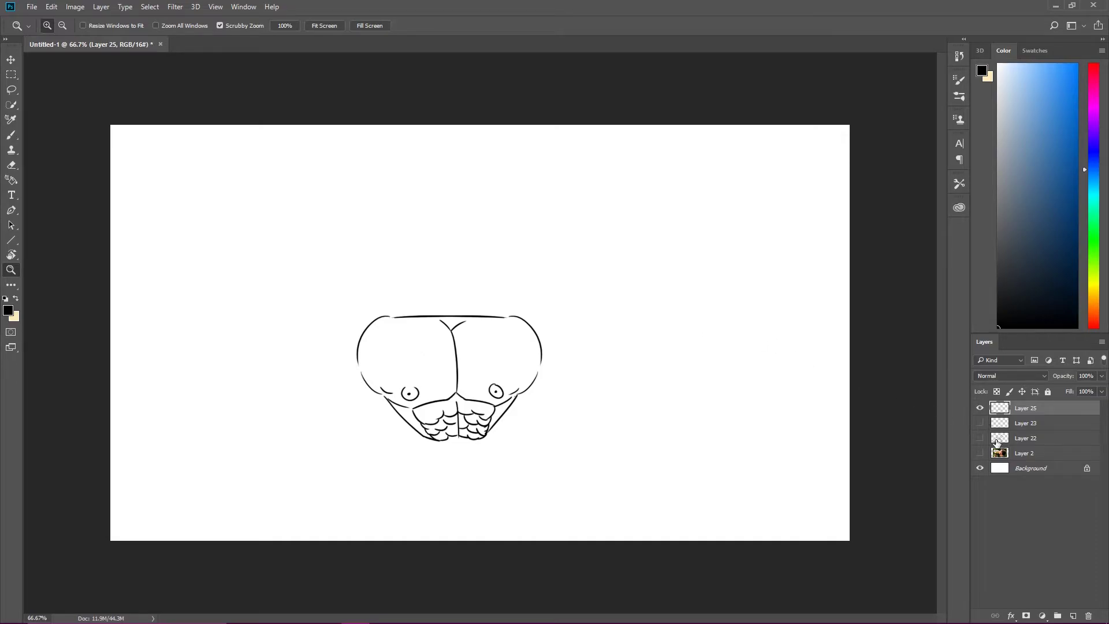
Step: On a new layer, draw the arm's left outline down from the shoulder
{"action": "left_click", "coordinate": [1072, 616]}
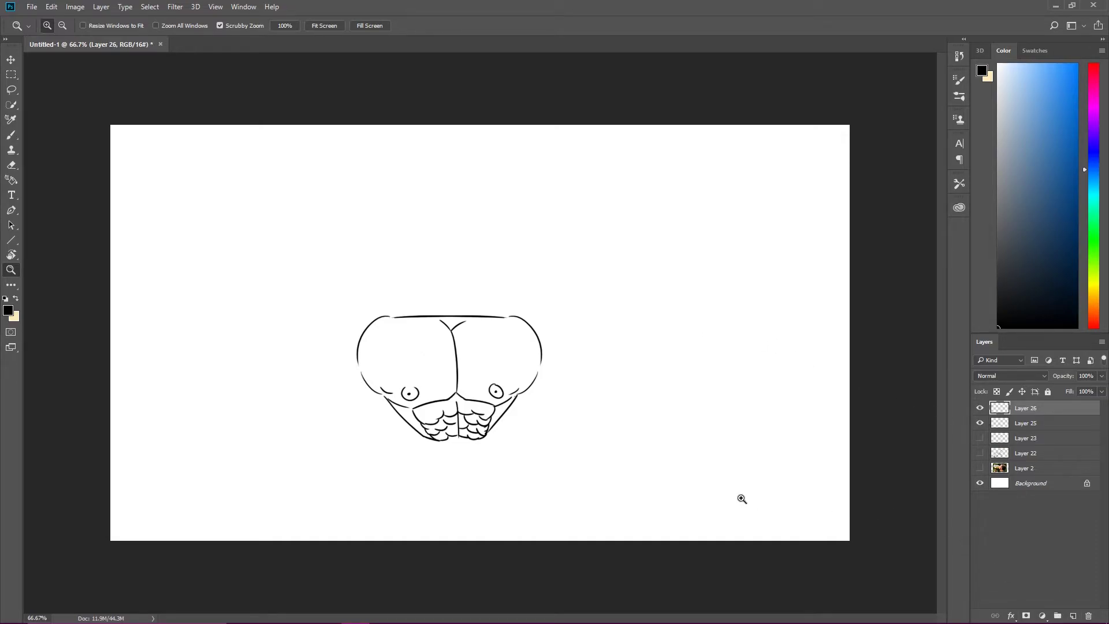
{"action": "left_click", "coordinate": [472, 411]}
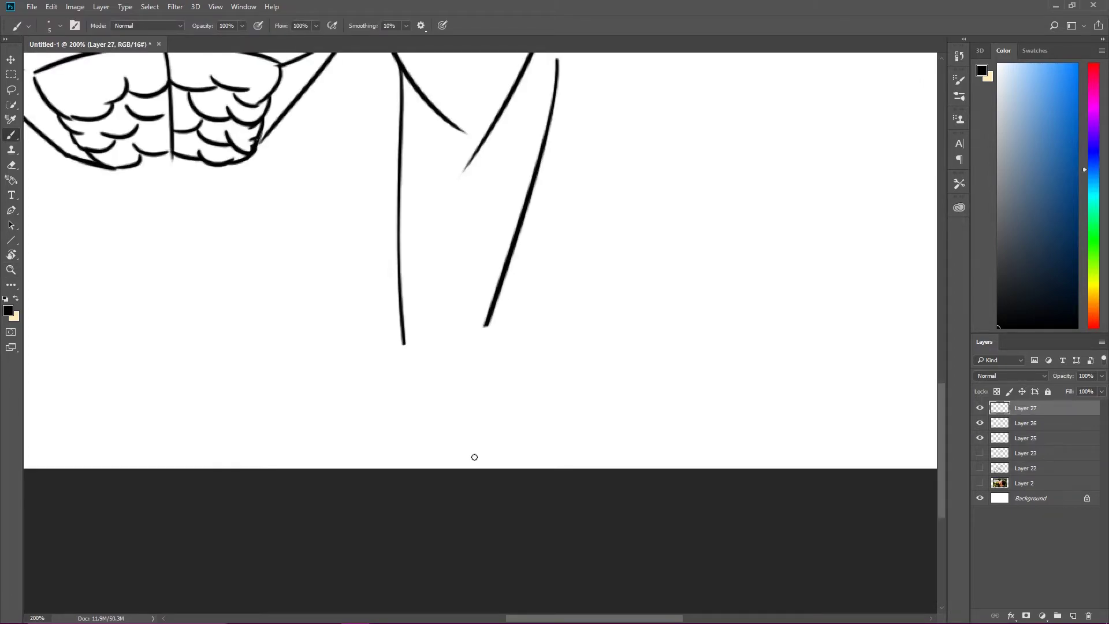
{"action": "mouse_move", "coordinate": [498, 326]}
{"action": "left_mouse_down"}
{"action": "mouse_move", "coordinate": [413, 369]}
{"action": "mouse_move", "coordinate": [371, 455]}
{"action": "left_mouse_up"}
{"action": "key", "text": "ctrl+z"}
{"action": "left_click_drag", "start_coordinate": [387, 358], "coordinate": [364, 459]}
Step: Draw the arm's right outline and the blocky wrist cuff
{"action": "left_click_drag", "start_coordinate": [490, 328], "coordinate": [520, 440]}
{"action": "key", "text": "ctrl+z"}
{"action": "left_click_drag", "start_coordinate": [492, 329], "coordinate": [504, 442]}
{"action": "left_click_drag", "start_coordinate": [495, 381], "coordinate": [524, 301]}
{"action": "left_click_drag", "start_coordinate": [392, 379], "coordinate": [546, 363]}
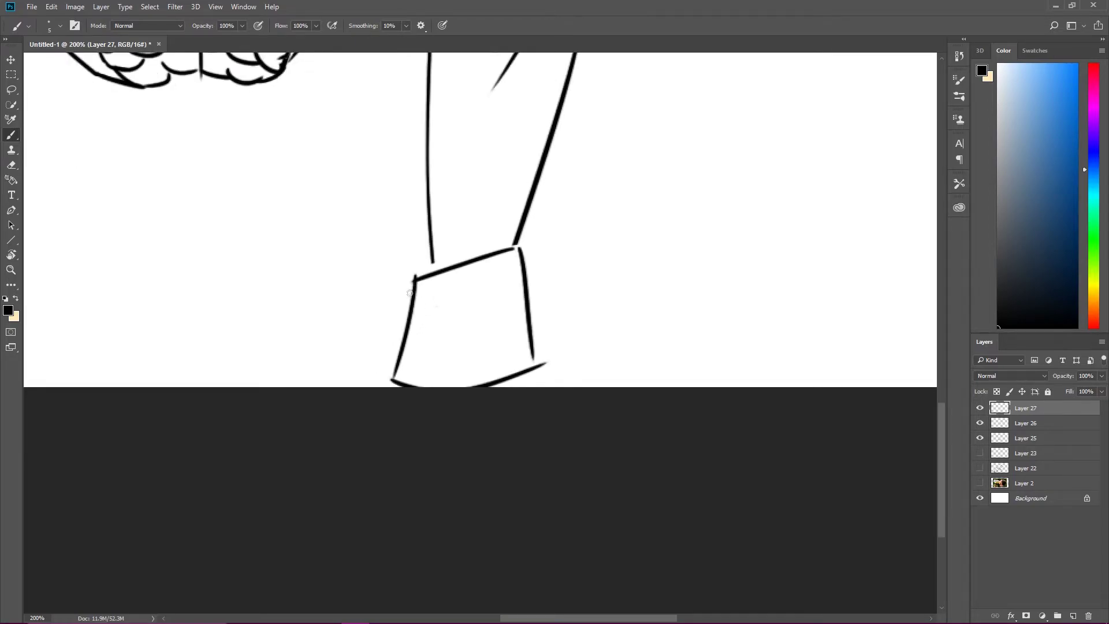
{"action": "mouse_move", "coordinate": [416, 280]}
{"action": "left_mouse_down"}
{"action": "mouse_move", "coordinate": [399, 302]}
{"action": "mouse_move", "coordinate": [394, 355]}
{"action": "left_mouse_up"}
{"action": "scroll", "coordinate": [447, 346], "scroll_direction": "down", "scroll_amount": 1}
{"action": "scroll", "coordinate": [470, 325], "scroll_direction": "down", "scroll_amount": 1}
{"action": "scroll", "coordinate": [519, 416], "scroll_direction": "down", "scroll_amount": 1}
Step: Flip the copied arm horizontally and place it on the chest's left side
{"action": "key", "text": "z"}
{"action": "scroll", "coordinate": [557, 506], "scroll_direction": "up", "scroll_amount": 2}
{"action": "key", "text": "ctrl+t"}
{"action": "right_click", "coordinate": [508, 354]}
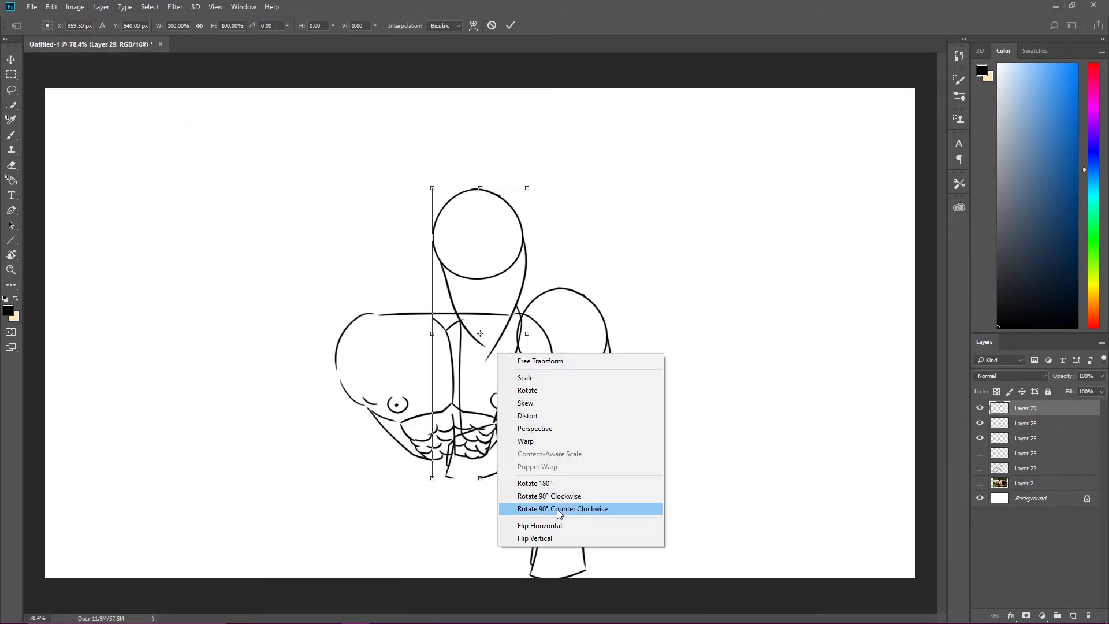
{"action": "left_click", "coordinate": [563, 524]}
{"action": "left_click_drag", "start_coordinate": [460, 344], "coordinate": [308, 456]}
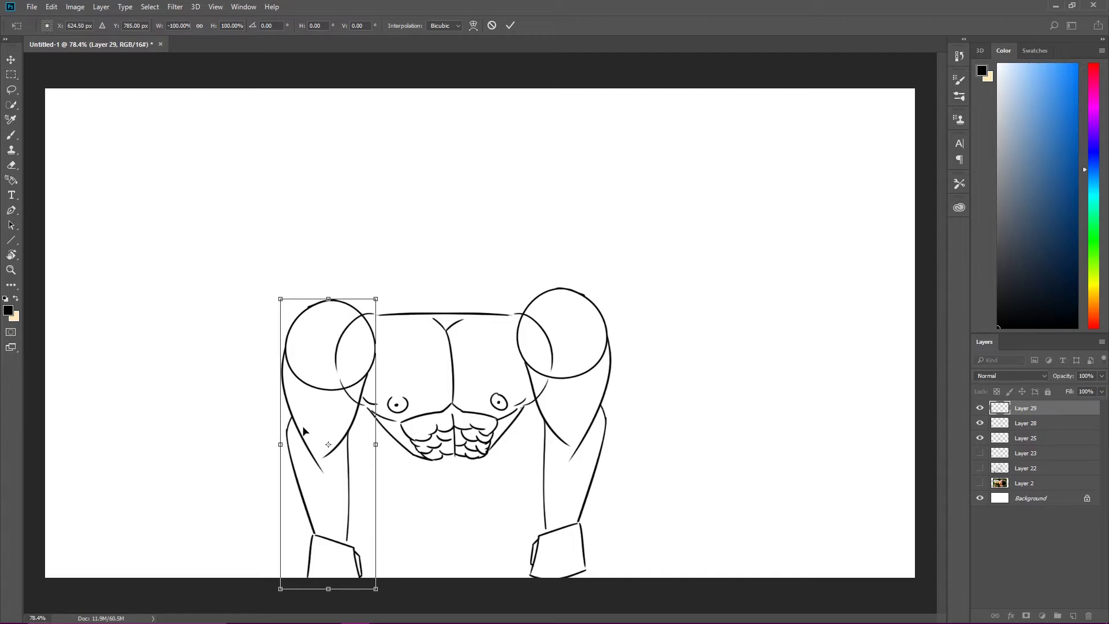
{"action": "key", "text": "Return"}
{"action": "key", "text": "b"}
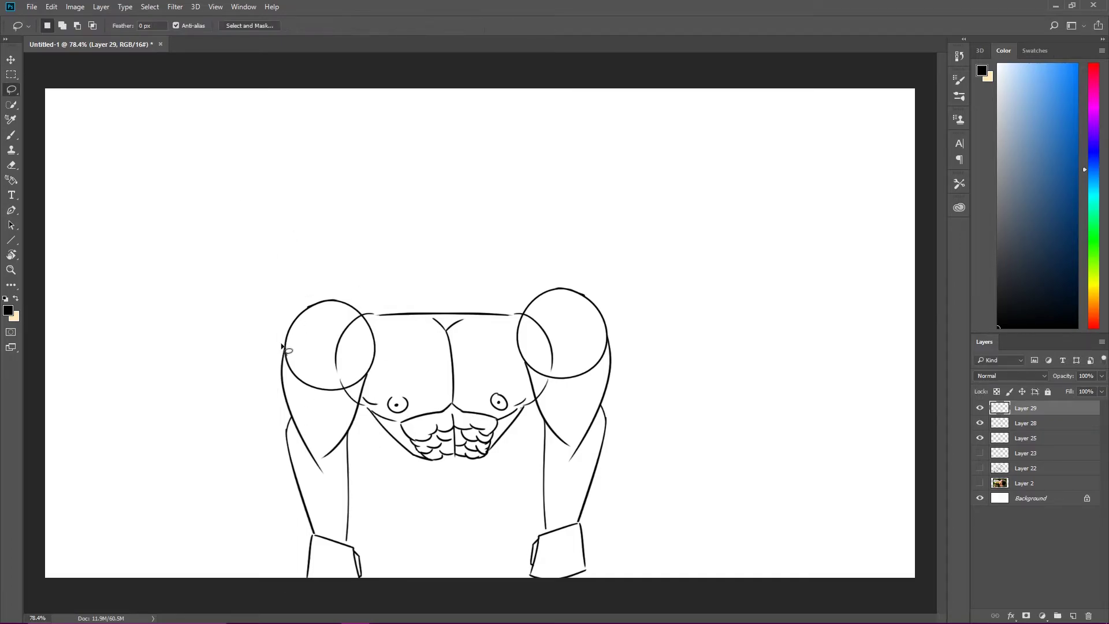
Step: Draw two short legs below the abs and blush marks on the left cheek
{"action": "key", "text": "ctrl+shift+alt+n"}
{"action": "scroll", "coordinate": [433, 364], "scroll_direction": "up", "scroll_amount": 3}
{"action": "mouse_move", "coordinate": [426, 333]}
{"action": "left_mouse_down"}
{"action": "mouse_move", "coordinate": [419, 410]}
{"action": "mouse_move", "coordinate": [462, 406]}
{"action": "mouse_move", "coordinate": [403, 411]}
{"action": "mouse_move", "coordinate": [479, 410]}
{"action": "left_mouse_up"}
{"action": "key", "text": "ctrl+minus"}
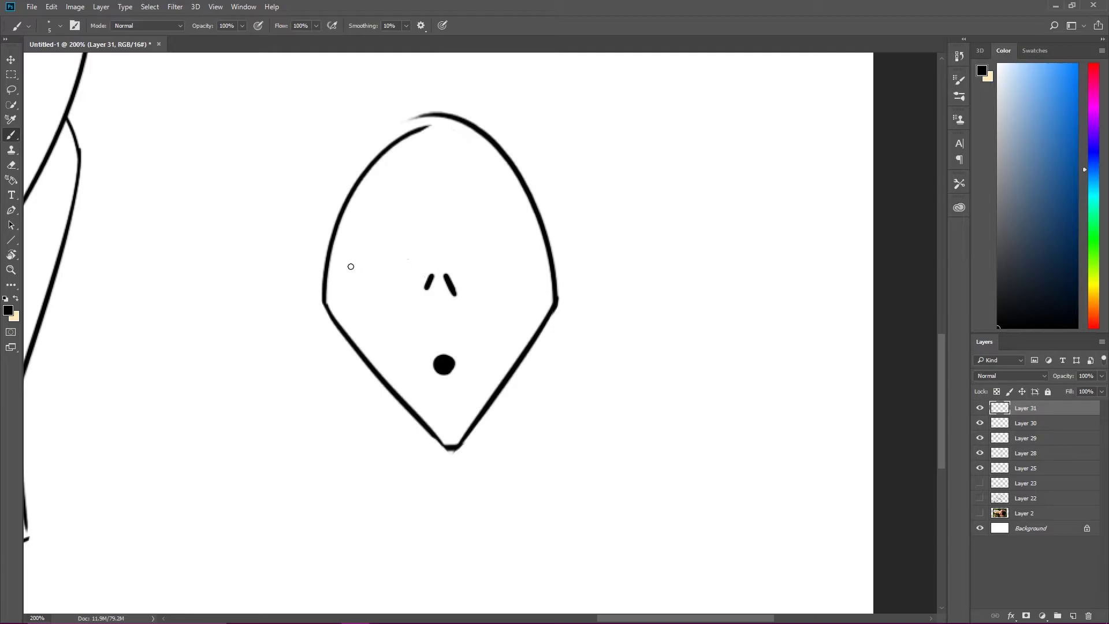
{"action": "left_click_drag", "start_coordinate": [343, 280], "coordinate": [348, 293]}
{"action": "left_click_drag", "start_coordinate": [350, 287], "coordinate": [402, 305]}
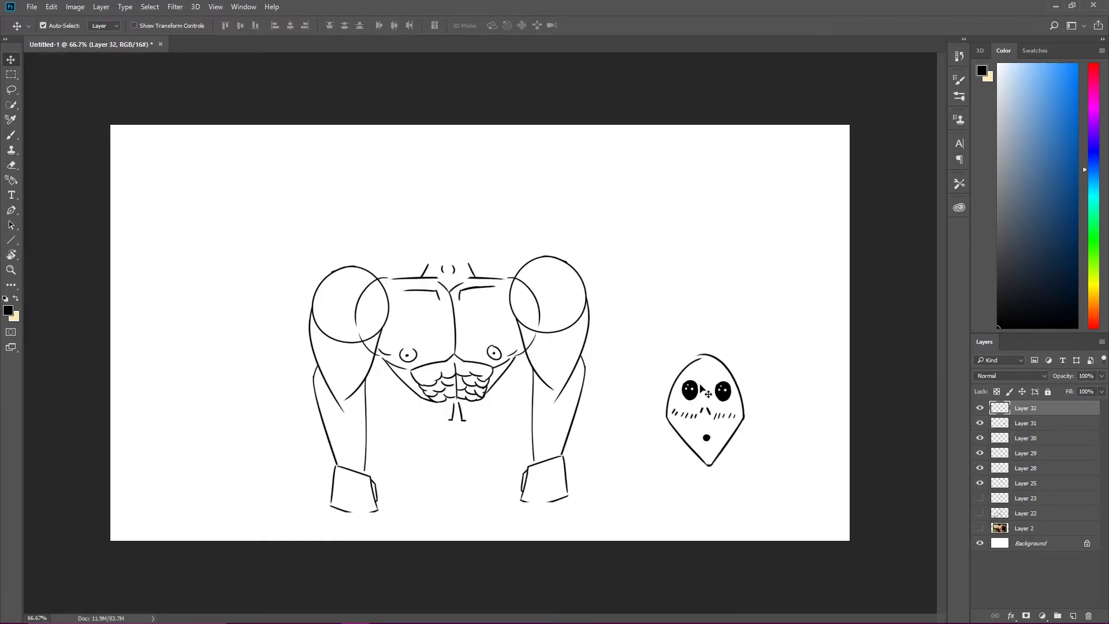
Step: Merge Layer 31 into Layer 32
{"action": "key", "text": "z"}
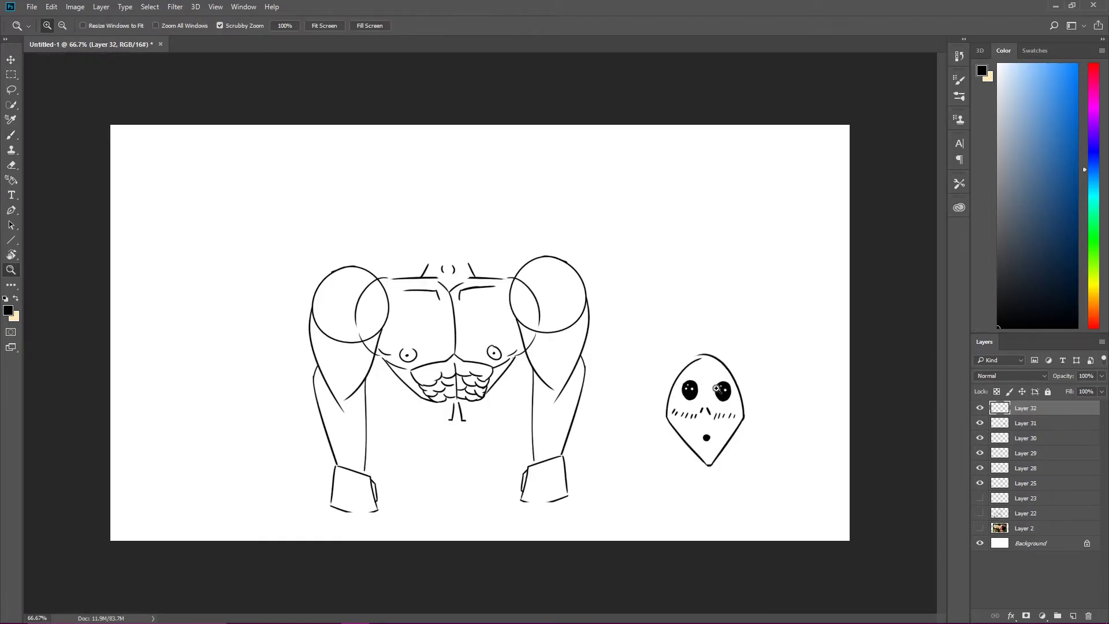
{"action": "left_click", "coordinate": [1044, 424], "text": "shift"}
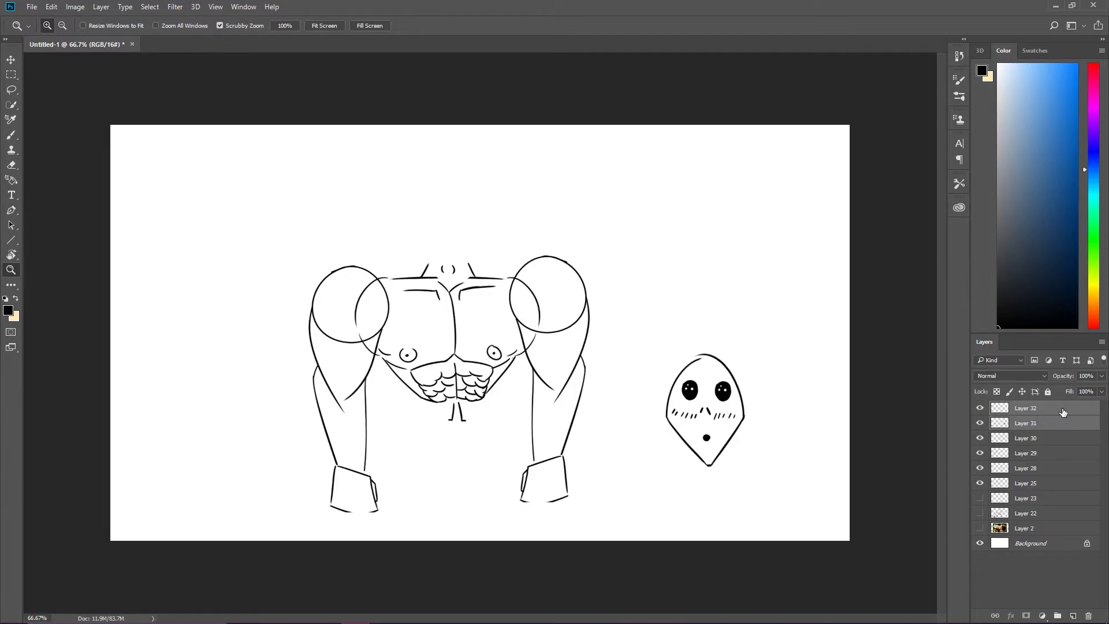
{"action": "right_click", "coordinate": [1062, 415]}
{"action": "left_click", "coordinate": [958, 442]}
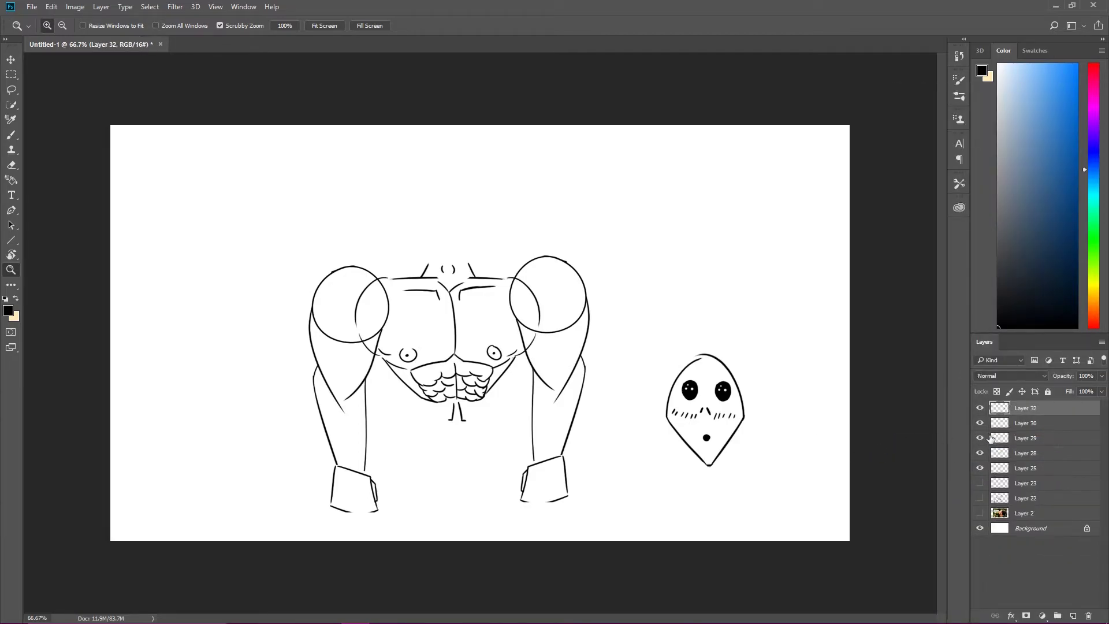
Step: Draw a pointed right antenna and a left antenna rising from the head
{"action": "key", "text": "ctrl+plus"}
{"action": "key", "text": "ctrl+plus"}
{"action": "key", "text": "b"}
{"action": "left_click_drag", "start_coordinate": [633, 347], "coordinate": [661, 279]}
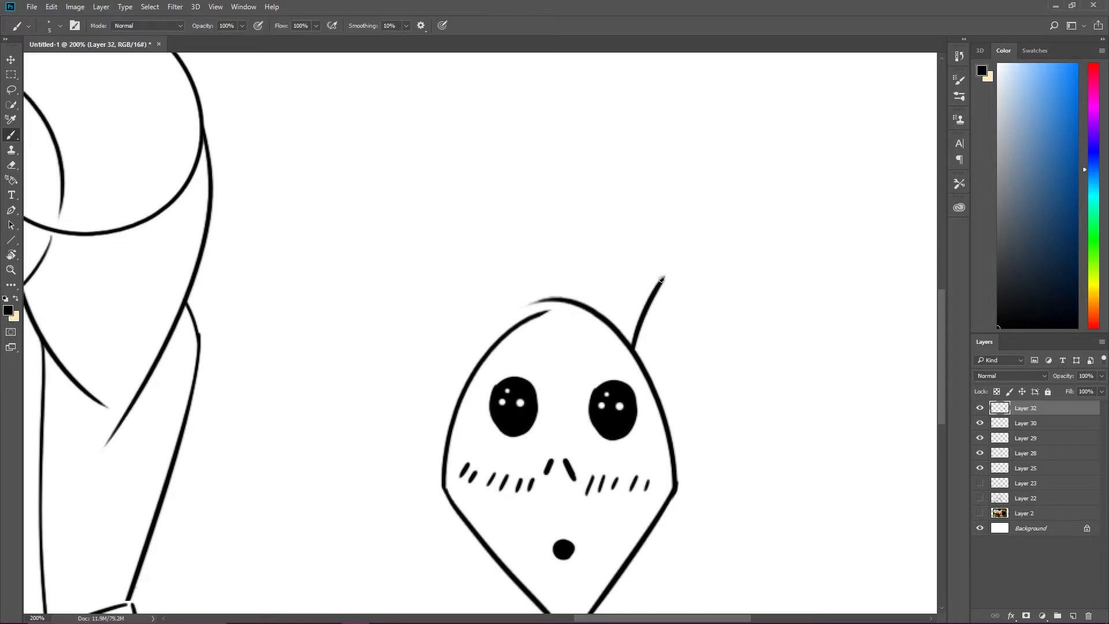
{"action": "mouse_move", "coordinate": [662, 280]}
{"action": "left_mouse_down"}
{"action": "mouse_move", "coordinate": [663, 261]}
{"action": "mouse_move", "coordinate": [675, 275]}
{"action": "mouse_move", "coordinate": [664, 264]}
{"action": "left_mouse_up"}
{"action": "left_click_drag", "start_coordinate": [470, 347], "coordinate": [446, 293]}
{"action": "key", "text": "ctrl+z"}
{"action": "left_click_drag", "start_coordinate": [481, 361], "coordinate": [444, 280]}
{"action": "key", "text": "ctrl+z"}
{"action": "mouse_move", "coordinate": [480, 365]}
{"action": "left_mouse_down"}
{"action": "mouse_move", "coordinate": [431, 293]}
{"action": "mouse_move", "coordinate": [438, 283]}
{"action": "left_mouse_up"}
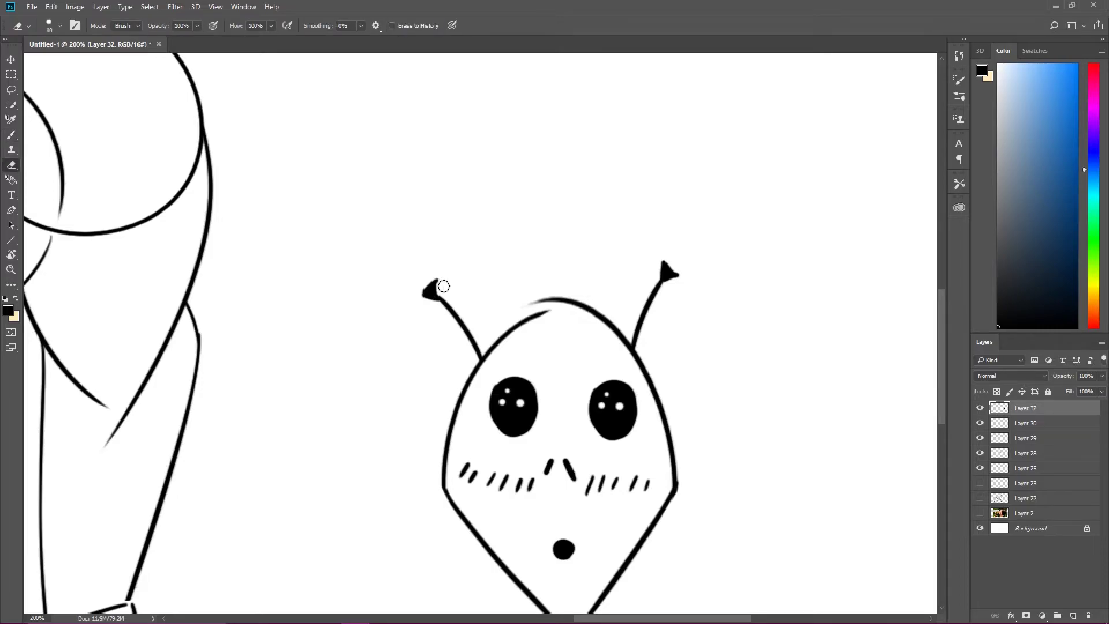
{"action": "key", "text": "ctrl+minus"}
{"action": "key", "text": "ctrl+minus"}
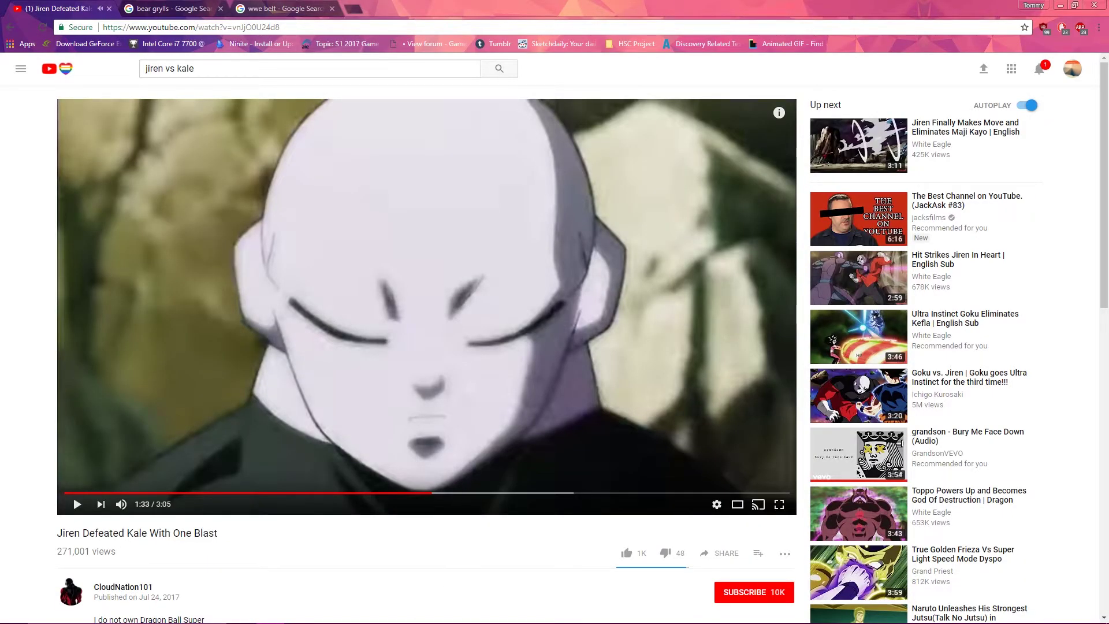
Step: Switch between the YouTube video and Photoshop, ending back on the green-alien drawing
{"action": "mouse_move", "coordinate": [354, 613]}
{"action": "left_click", "coordinate": [387, 571]}
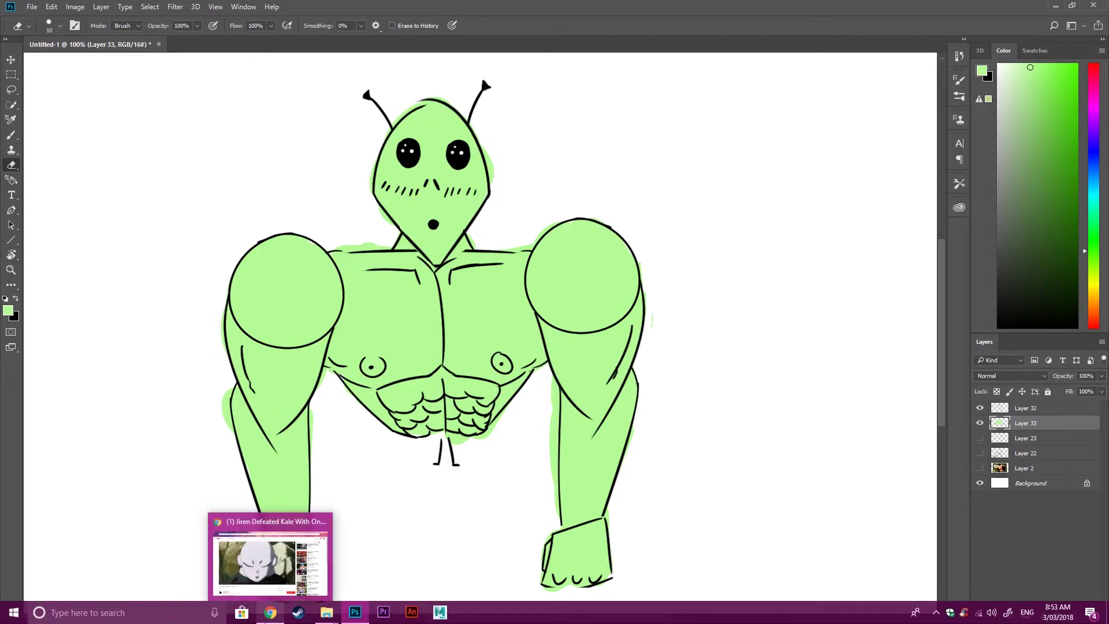
{"action": "left_click", "coordinate": [269, 559]}
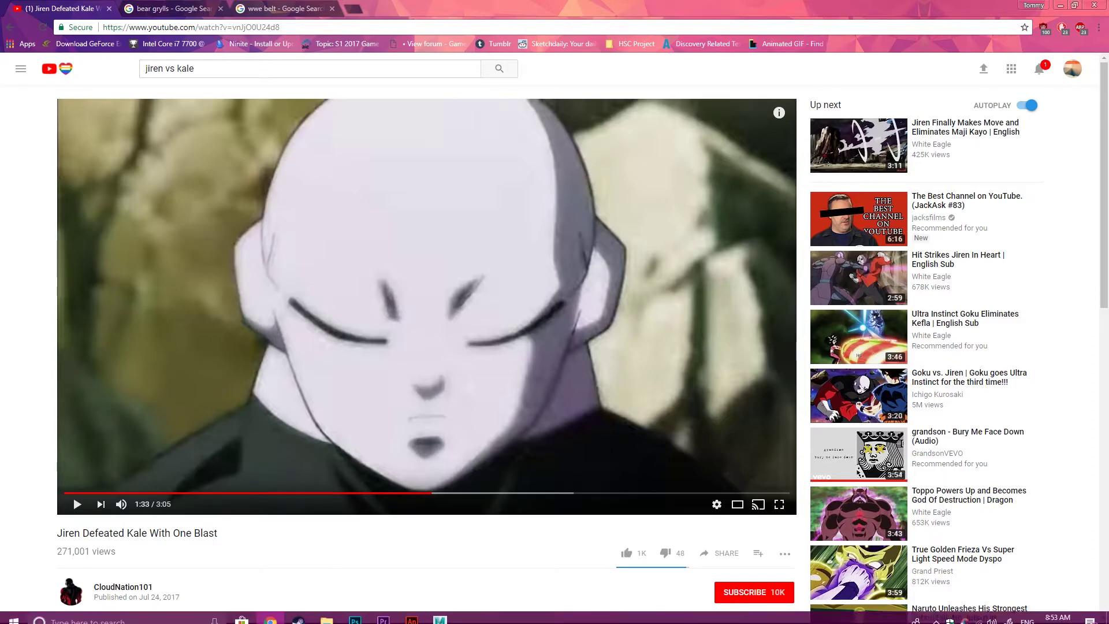
{"action": "left_click", "coordinate": [354, 612]}
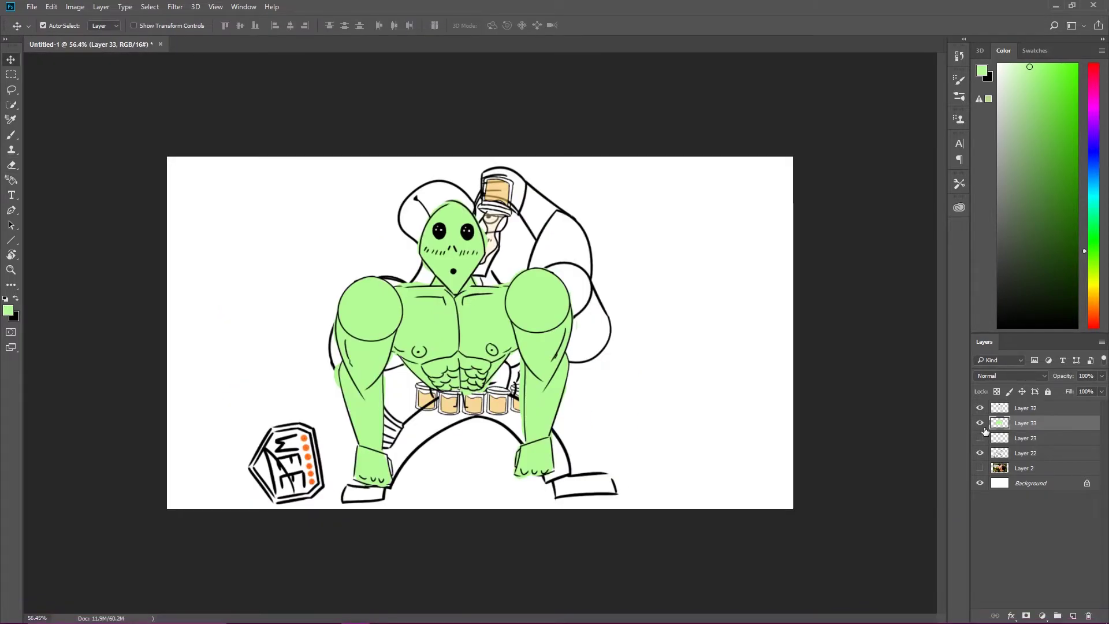
Step: Hide the alien and man layers, add empty Layer 34, and brush in black
{"action": "left_click", "coordinate": [980, 423]}
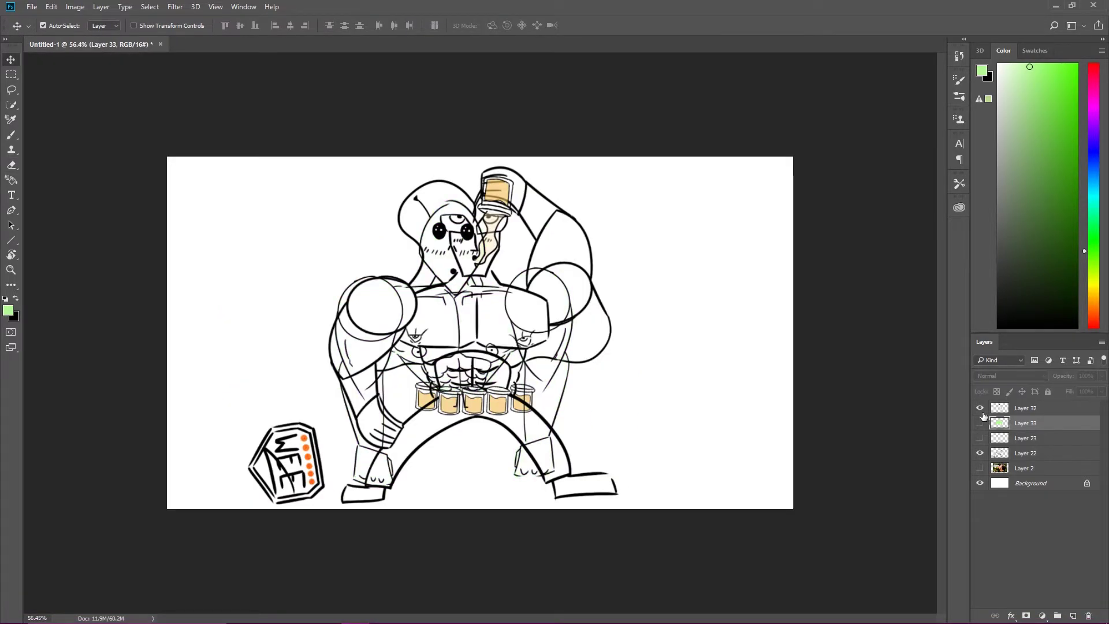
{"action": "left_click", "coordinate": [980, 452]}
{"action": "key", "text": "ctrl+shift+alt+n"}
{"action": "key", "text": "x"}
{"action": "key", "text": "b"}
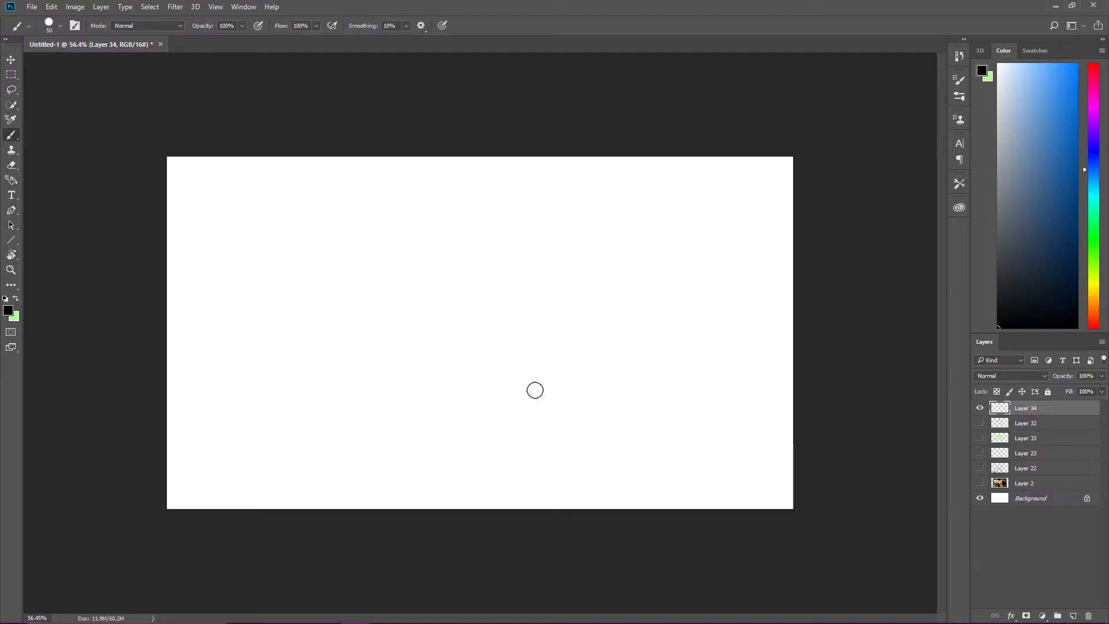
Step: With a smaller brush, draw the rounded body outline and the triangle antenna's edges
{"action": "key", "text": "bracketleft"}
{"action": "left_click_drag", "start_coordinate": [416, 332], "coordinate": [463, 388]}
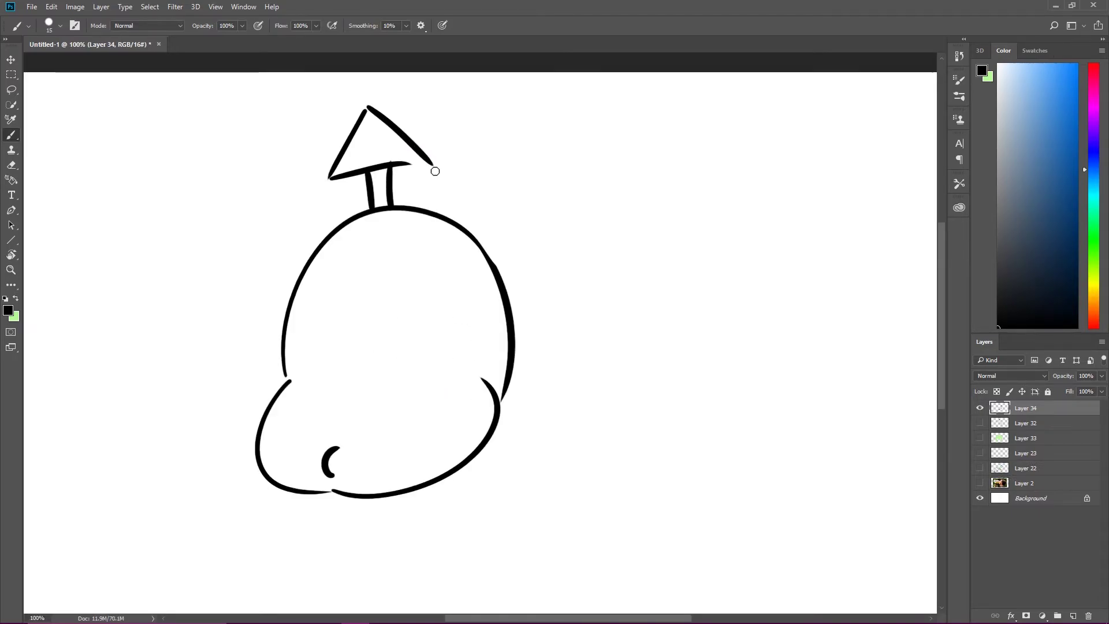
{"action": "key", "text": "ctrl+z"}
{"action": "left_click_drag", "start_coordinate": [368, 110], "coordinate": [425, 164]}
{"action": "key", "text": "z"}
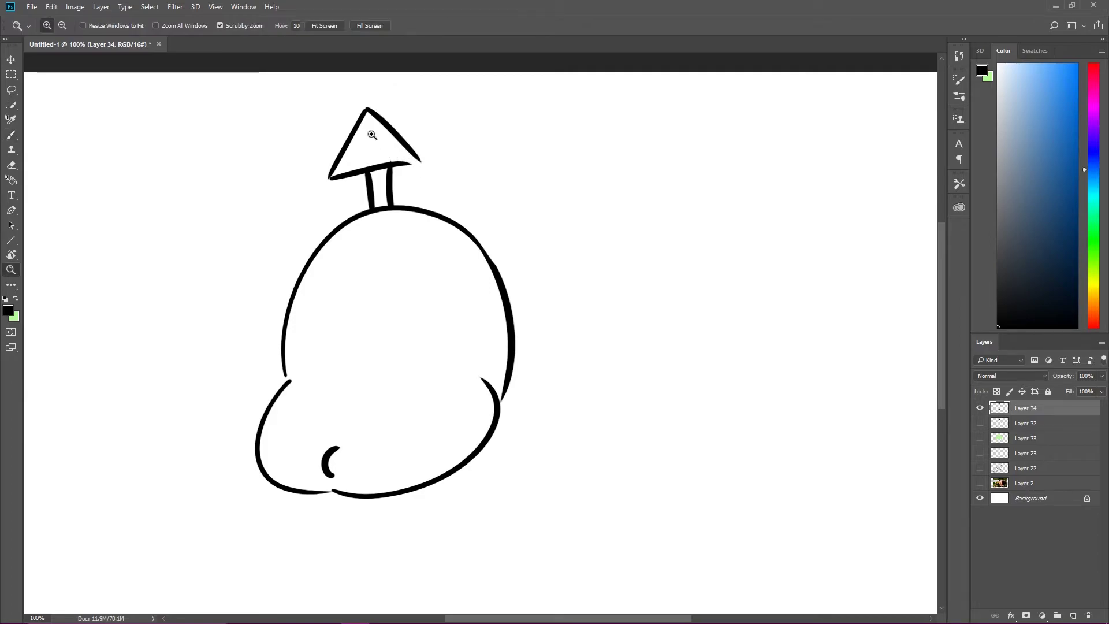
{"action": "left_click", "coordinate": [367, 121]}
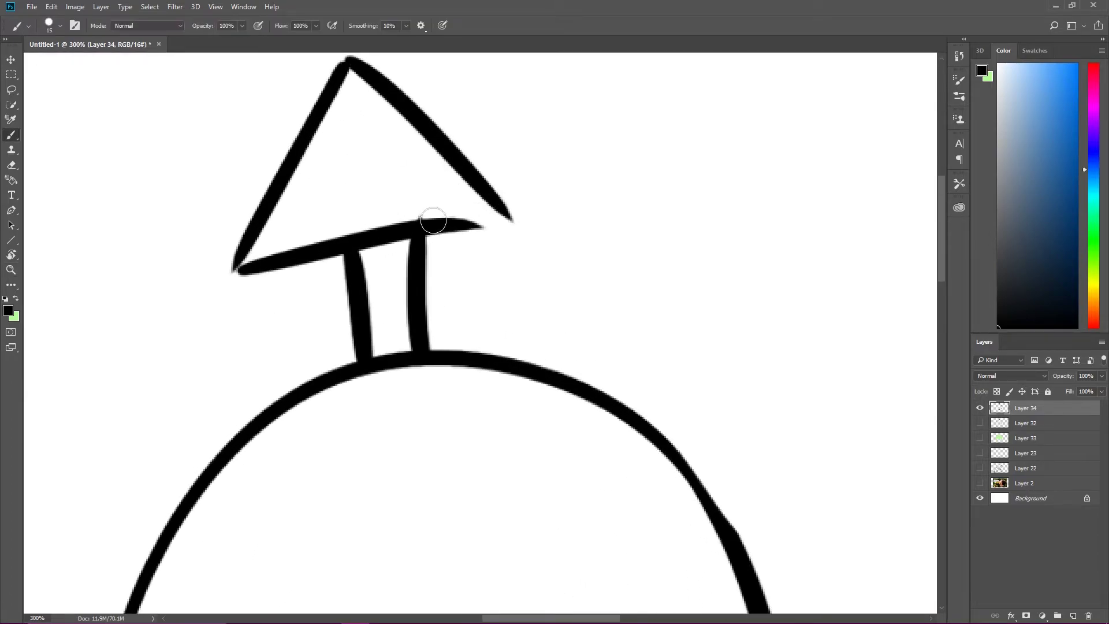
{"action": "left_click_drag", "start_coordinate": [432, 221], "coordinate": [513, 219]}
Step: Add the inner diagonal lines inside the triangle antenna, discarding unwanted strokes
{"action": "key", "text": "e"}
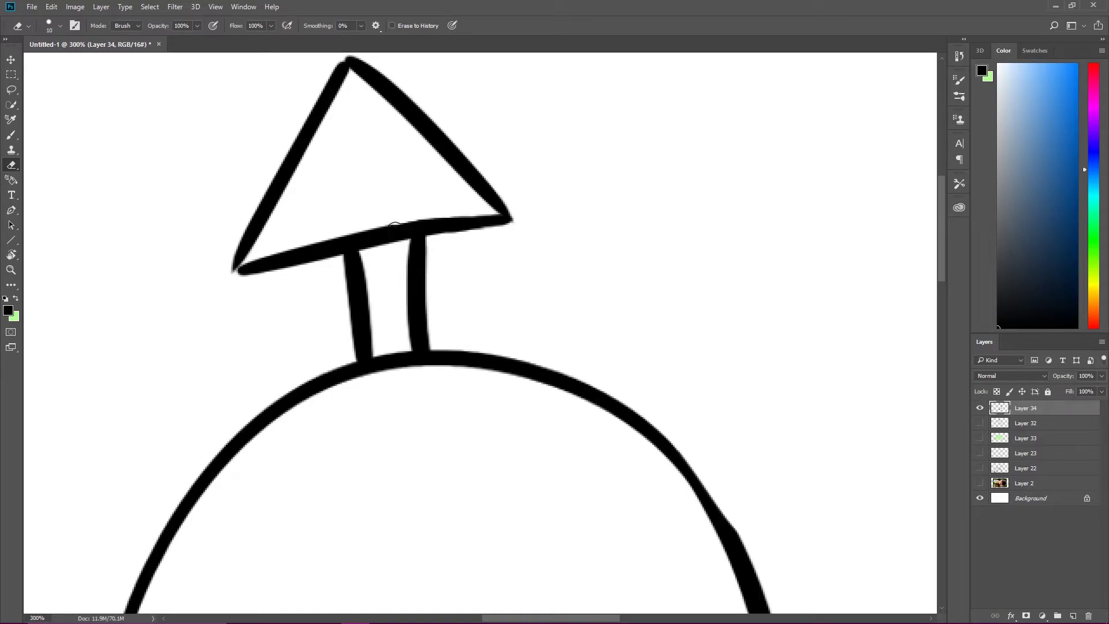
{"action": "key", "text": "b"}
{"action": "left_click_drag", "start_coordinate": [348, 116], "coordinate": [314, 208]}
{"action": "key", "text": "ctrl+z"}
{"action": "left_click_drag", "start_coordinate": [356, 98], "coordinate": [292, 224]}
{"action": "key", "text": "ctrl+z"}
{"action": "mouse_move", "coordinate": [352, 101]}
{"action": "left_mouse_down"}
{"action": "mouse_move", "coordinate": [284, 235]}
{"action": "mouse_move", "coordinate": [438, 205]}
{"action": "left_mouse_up"}
{"action": "left_click_drag", "start_coordinate": [354, 100], "coordinate": [437, 206]}
{"action": "key", "text": "ctrl+z"}
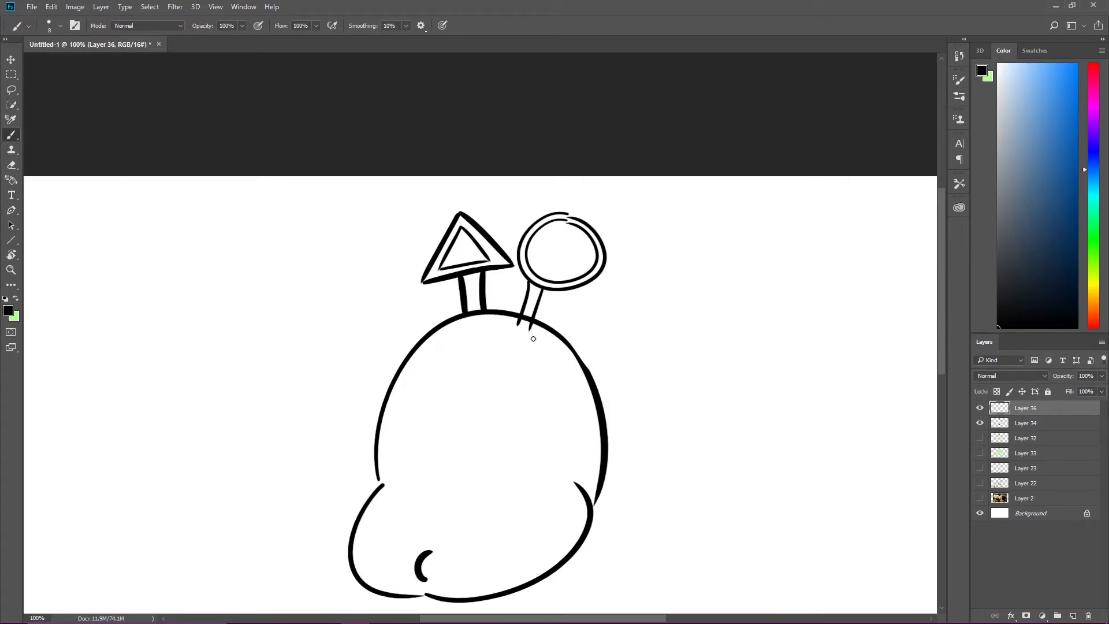
Step: Erase pole ends below the body and reposition the circle antenna and zigzag stroke
{"action": "key", "text": "ctrl+minus"}
{"action": "key", "text": "z"}
{"action": "left_click", "coordinate": [525, 172]}
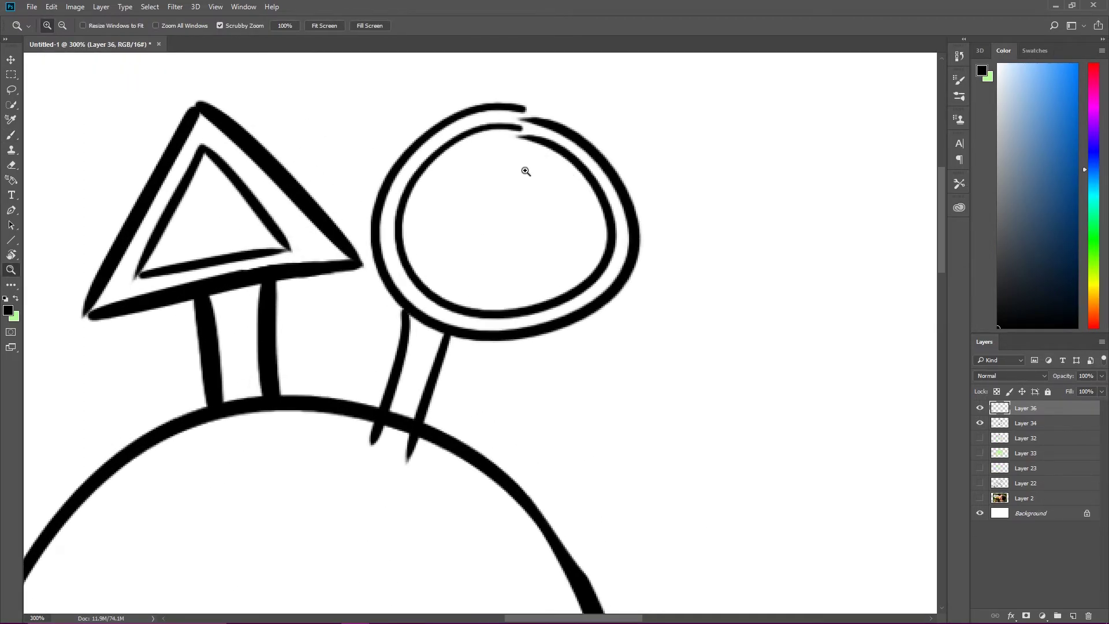
{"action": "key", "text": "e"}
{"action": "mouse_move", "coordinate": [366, 425]}
{"action": "left_mouse_down"}
{"action": "mouse_move", "coordinate": [426, 455]}
{"action": "mouse_move", "coordinate": [414, 462]}
{"action": "left_mouse_up"}
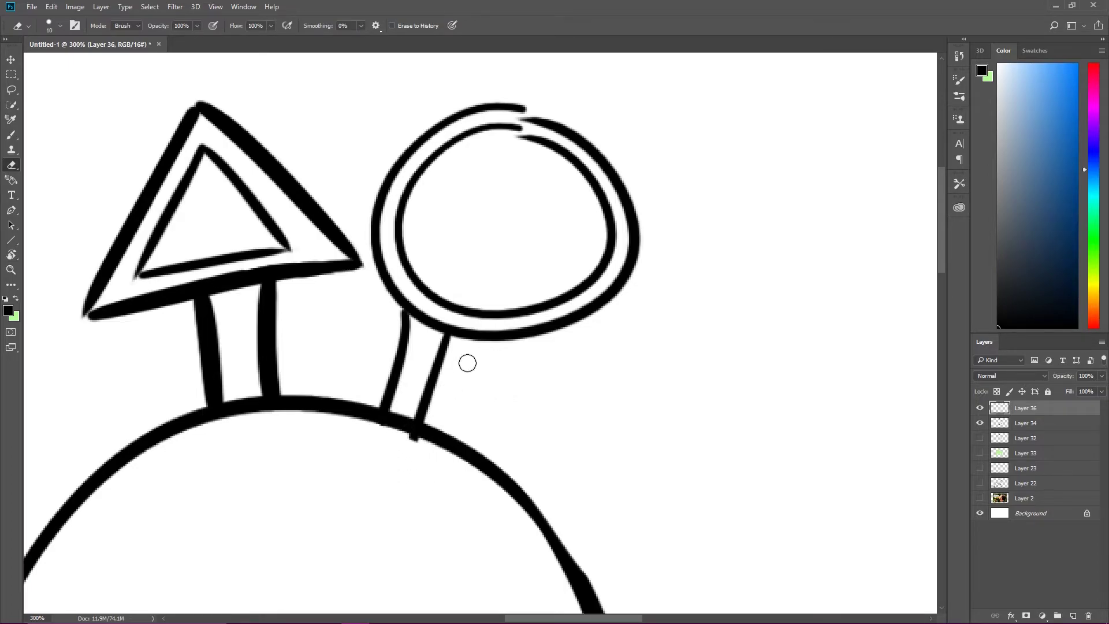
{"action": "key", "text": "v"}
{"action": "left_click_drag", "start_coordinate": [451, 342], "coordinate": [397, 298]}
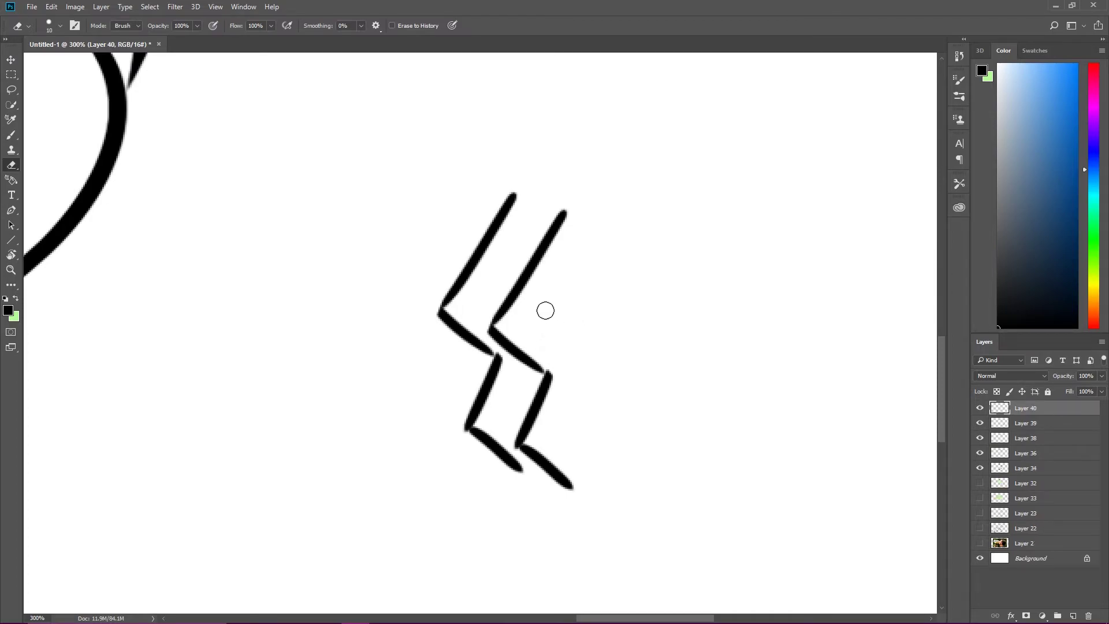
{"action": "key", "text": "v"}
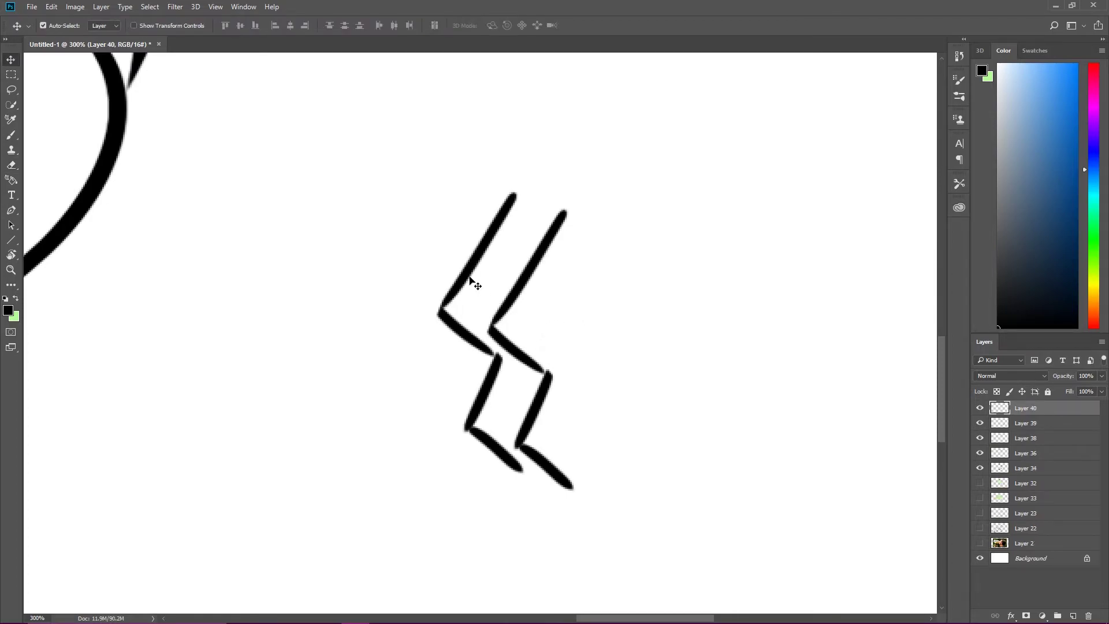
{"action": "mouse_move", "coordinate": [470, 277]}
{"action": "left_mouse_down"}
{"action": "mouse_move", "coordinate": [470, 299]}
{"action": "mouse_move", "coordinate": [485, 279]}
{"action": "left_mouse_up"}
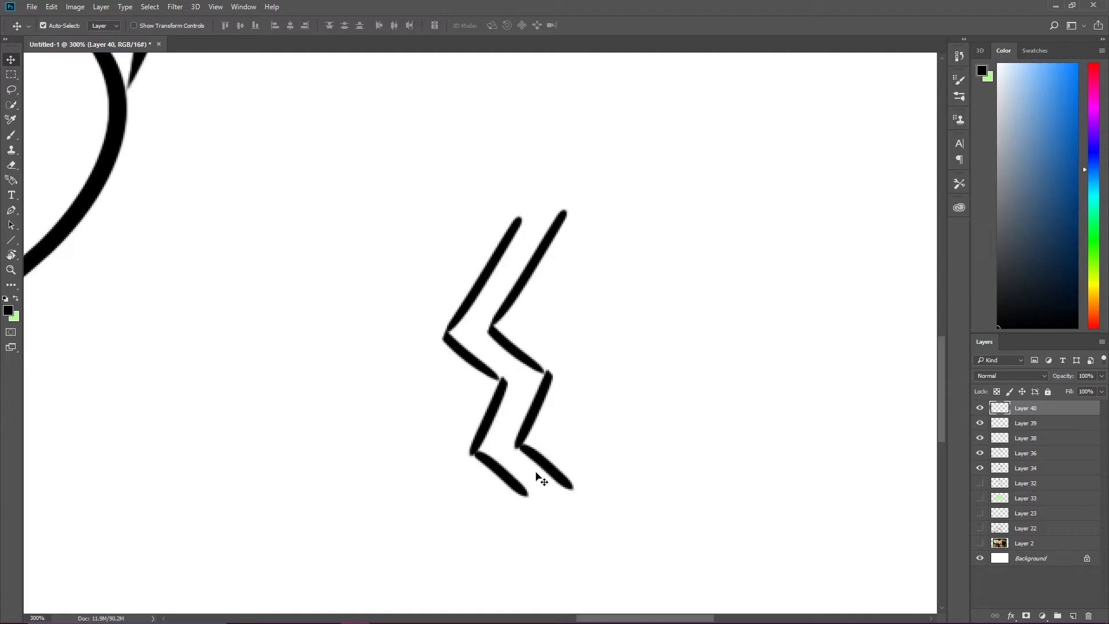
Step: Extend the zigzag antenna downward and check it zoomed out
{"action": "key", "text": "b"}
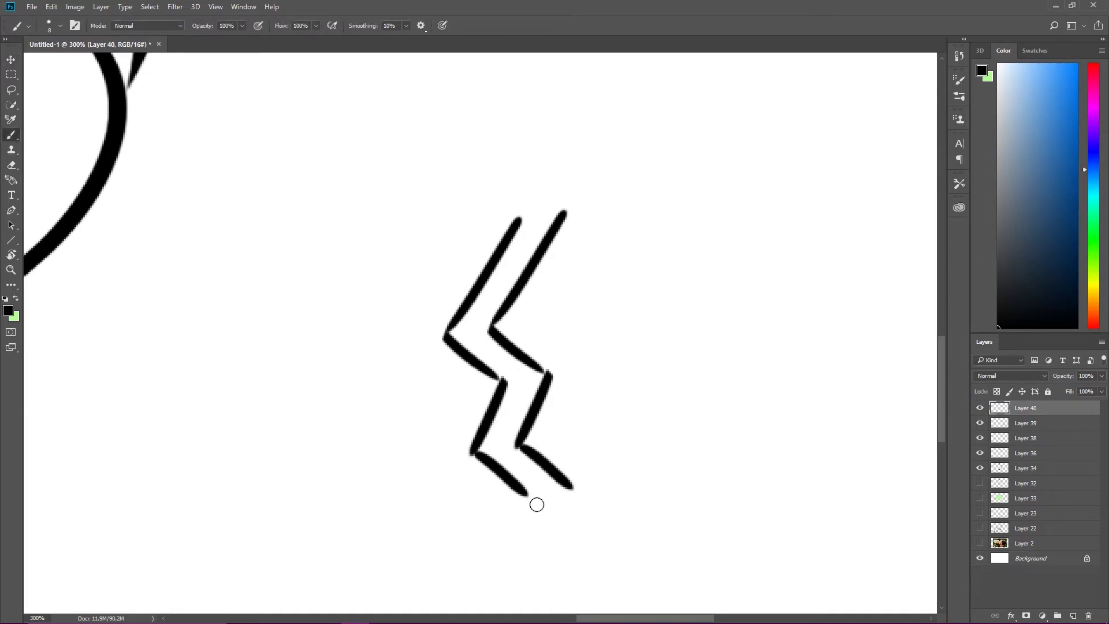
{"action": "left_click_drag", "start_coordinate": [526, 500], "coordinate": [552, 594]}
{"action": "key", "text": "ctrl+z"}
{"action": "left_click_drag", "start_coordinate": [522, 494], "coordinate": [533, 594]}
{"action": "key", "text": "ctrl+minus"}
{"action": "key", "text": "ctrl+minus"}
{"action": "key", "text": "z"}
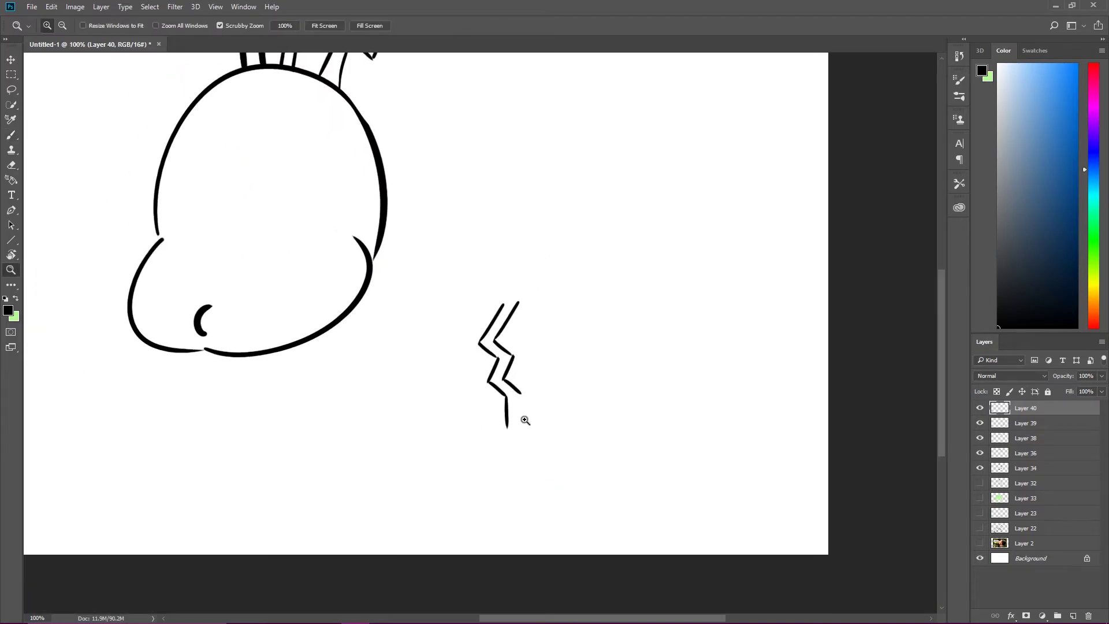
{"action": "left_click", "coordinate": [522, 433]}
Step: Add vertical strokes below the zigzag and review the finished head at several zoom levels
{"action": "key", "text": "b"}
{"action": "left_click_drag", "start_coordinate": [503, 354], "coordinate": [520, 471]}
{"action": "key", "text": "ctrl+z"}
{"action": "left_click_drag", "start_coordinate": [495, 359], "coordinate": [505, 466]}
{"action": "key", "text": "ctrl+minus"}
{"action": "key", "text": "z"}
{"action": "left_click", "coordinate": [494, 150]}
{"action": "key", "text": "b"}
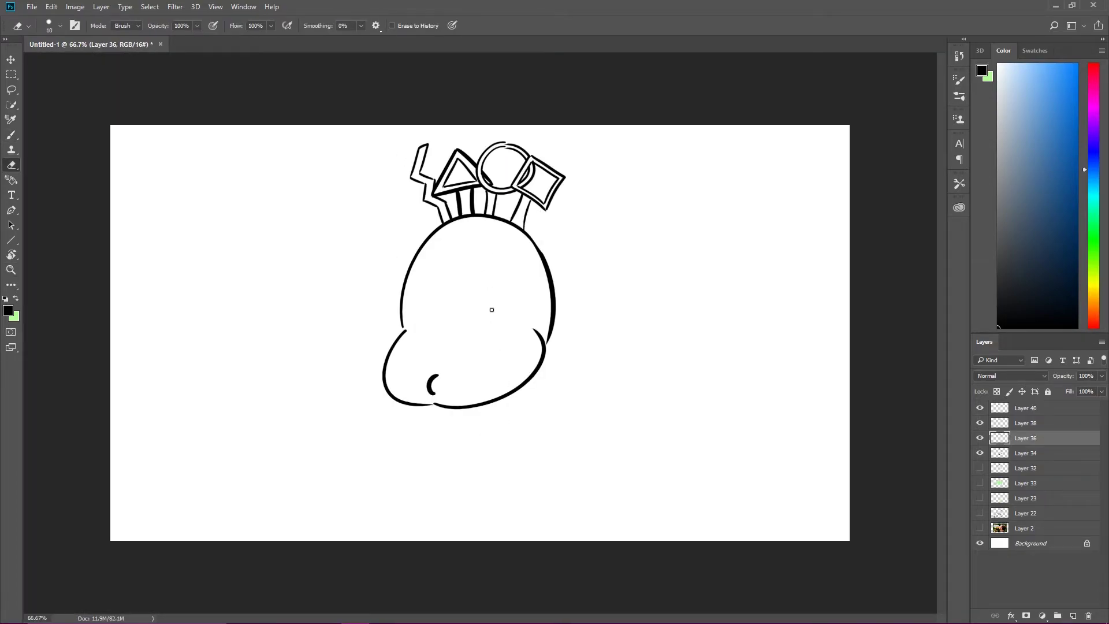
{"action": "key", "text": "z"}
{"action": "left_click", "coordinate": [498, 320]}
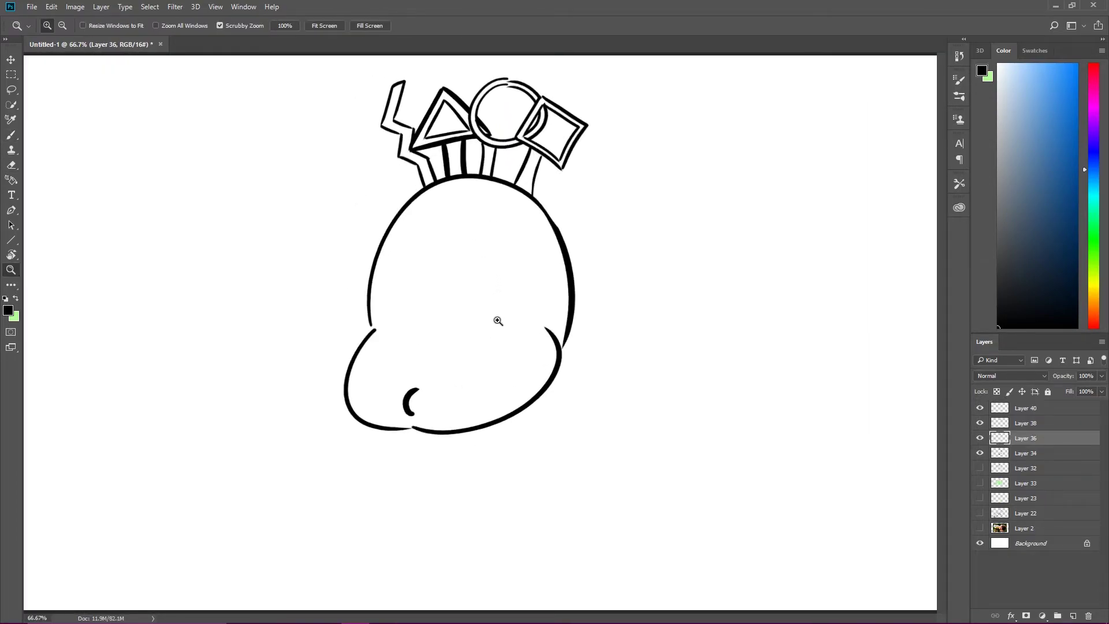
{"action": "left_click", "coordinate": [512, 300], "text": "alt"}
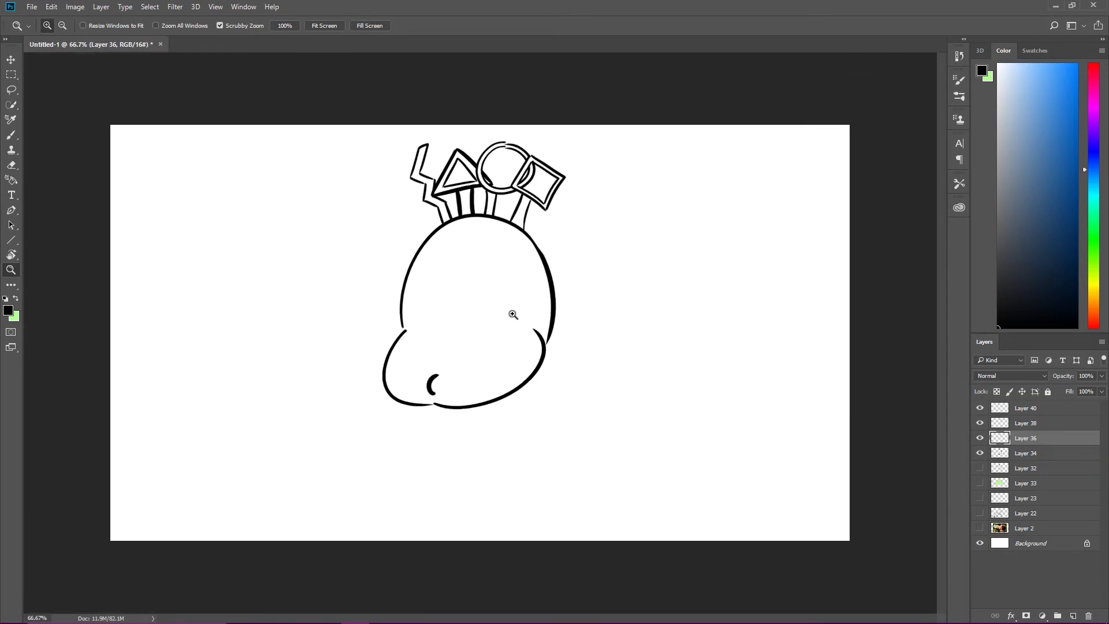
{"action": "left_click", "coordinate": [451, 228]}
{"action": "left_click", "coordinate": [471, 322], "text": "alt"}
{"action": "key", "text": "ctrl+plus"}
{"action": "key", "text": "ctrl+plus"}
{"action": "key", "text": "b"}
{"action": "key", "text": "ctrl+minus"}
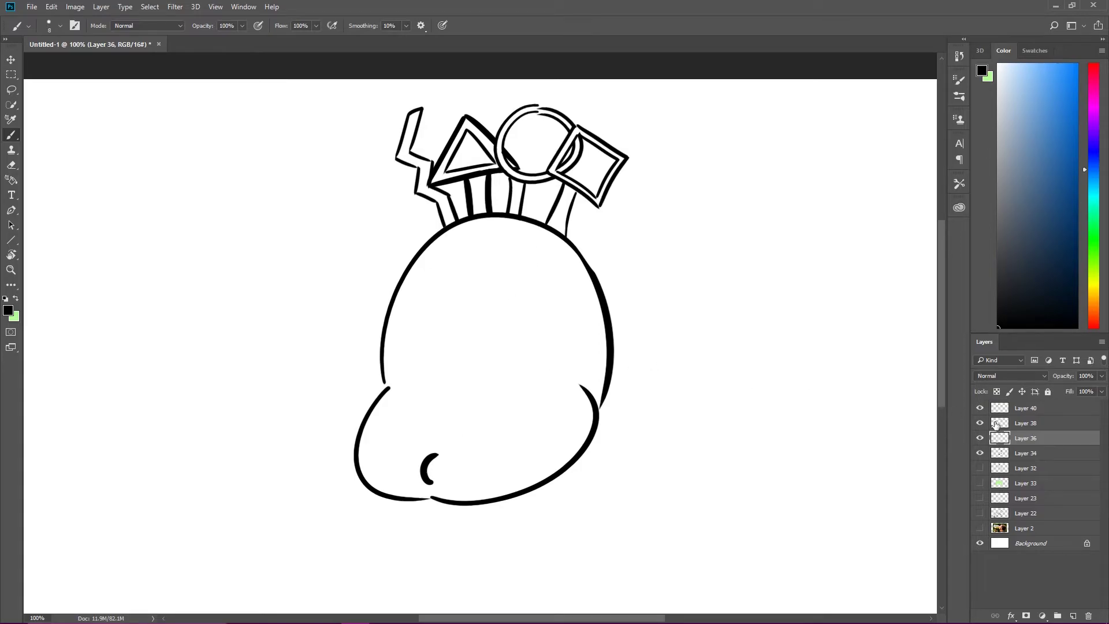
Step: Merge Layers 36, 38 and 40 into one layer and verify it
{"action": "left_click", "coordinate": [1084, 405], "text": "shift"}
{"action": "right_click", "coordinate": [1084, 405]}
{"action": "left_click", "coordinate": [978, 441]}
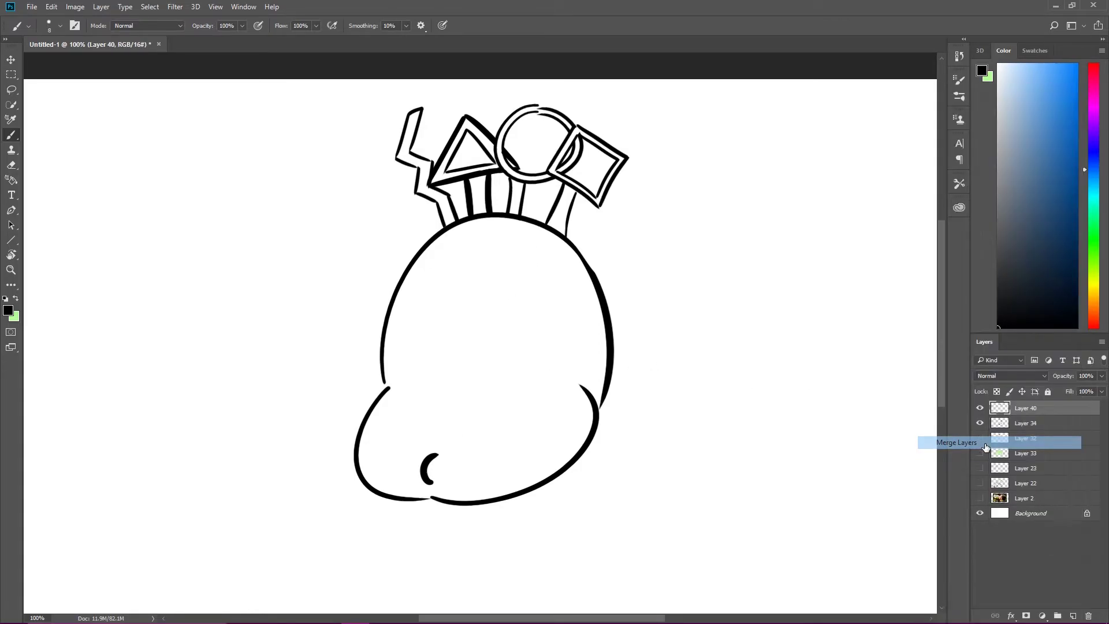
{"action": "left_click", "coordinate": [980, 408]}
{"action": "left_click", "coordinate": [979, 408]}
{"action": "left_click", "coordinate": [980, 407]}
{"action": "left_click", "coordinate": [980, 408]}
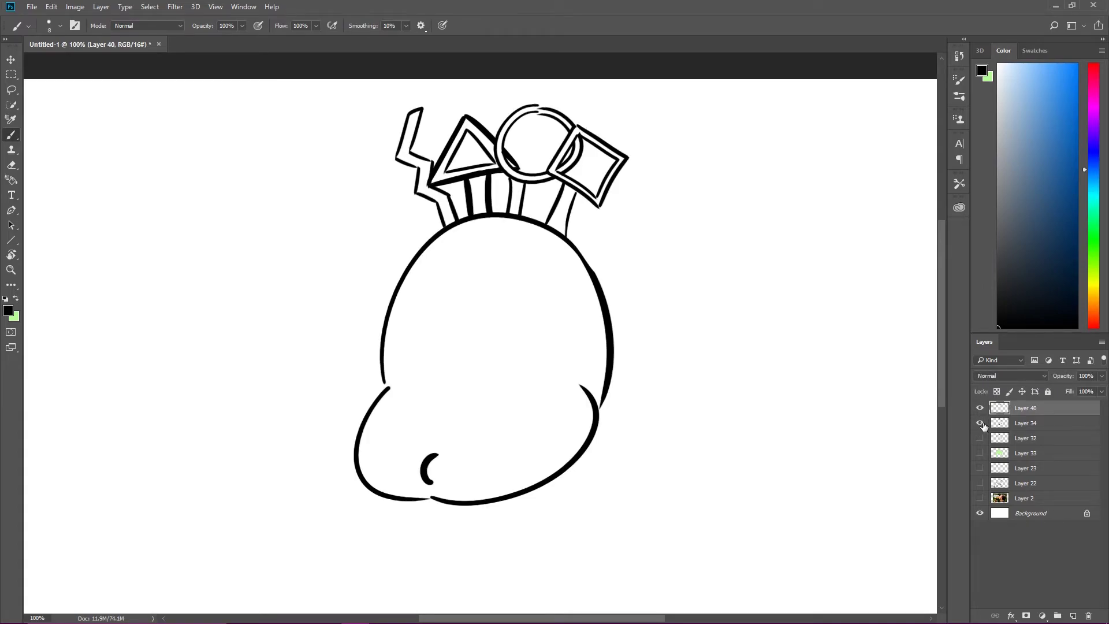
Step: Merge Layer 34 into Layer 40
{"action": "left_click", "coordinate": [1014, 424], "text": "shift"}
{"action": "right_click", "coordinate": [1014, 422]}
{"action": "left_click", "coordinate": [908, 444]}
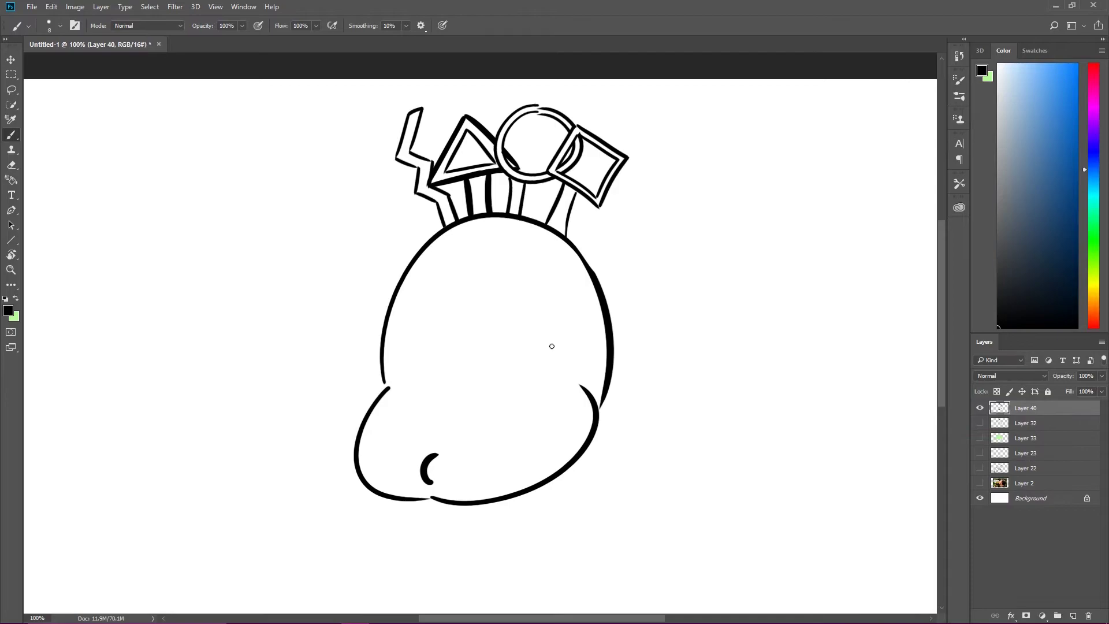
Step: On a new layer, draw the body's right side below the head, discarding several left-side attempts
{"action": "key", "text": "ctrl+shift+alt+n"}
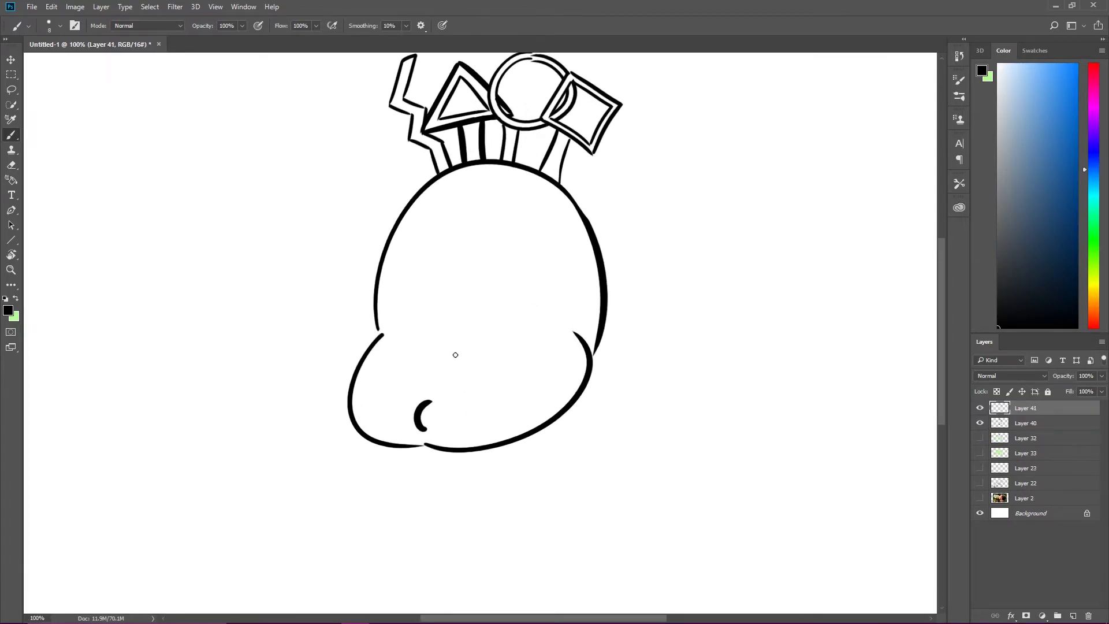
{"action": "left_click_drag", "start_coordinate": [453, 353], "coordinate": [541, 539]}
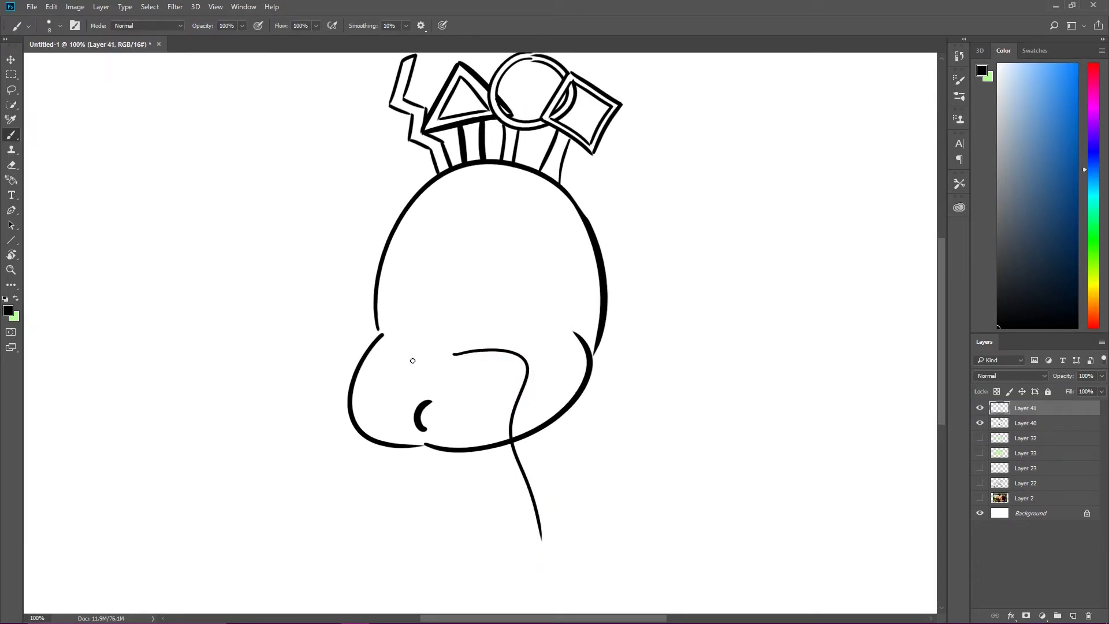
{"action": "left_click_drag", "start_coordinate": [408, 360], "coordinate": [278, 561]}
{"action": "key", "text": "ctrl+z"}
{"action": "mouse_move", "coordinate": [421, 358]}
{"action": "left_mouse_down"}
{"action": "mouse_move", "coordinate": [311, 367]}
{"action": "mouse_move", "coordinate": [317, 549]}
{"action": "left_mouse_up"}
{"action": "key", "text": "ctrl+z"}
{"action": "mouse_move", "coordinate": [424, 359]}
{"action": "left_mouse_down"}
{"action": "mouse_move", "coordinate": [354, 439]}
{"action": "mouse_move", "coordinate": [317, 544]}
{"action": "left_mouse_up"}
{"action": "key", "text": "ctrl+z"}
{"action": "mouse_move", "coordinate": [424, 367]}
{"action": "left_mouse_down"}
{"action": "mouse_move", "coordinate": [329, 389]}
{"action": "mouse_move", "coordinate": [297, 524]}
{"action": "left_mouse_up"}
{"action": "key", "text": "ctrl+z"}
{"action": "mouse_move", "coordinate": [421, 356]}
{"action": "left_mouse_down"}
{"action": "mouse_move", "coordinate": [312, 520]}
{"action": "mouse_move", "coordinate": [298, 610]}
{"action": "left_mouse_up"}
{"action": "key", "text": "ctrl+z"}
Step: Refine the S-curve's bottom hook, zooming in closely to inspect it
{"action": "mouse_move", "coordinate": [711, 510]}
{"action": "left_mouse_down"}
{"action": "mouse_move", "coordinate": [755, 516]}
{"action": "mouse_move", "coordinate": [751, 529]}
{"action": "left_mouse_up"}
{"action": "key", "text": "ctrl+z"}
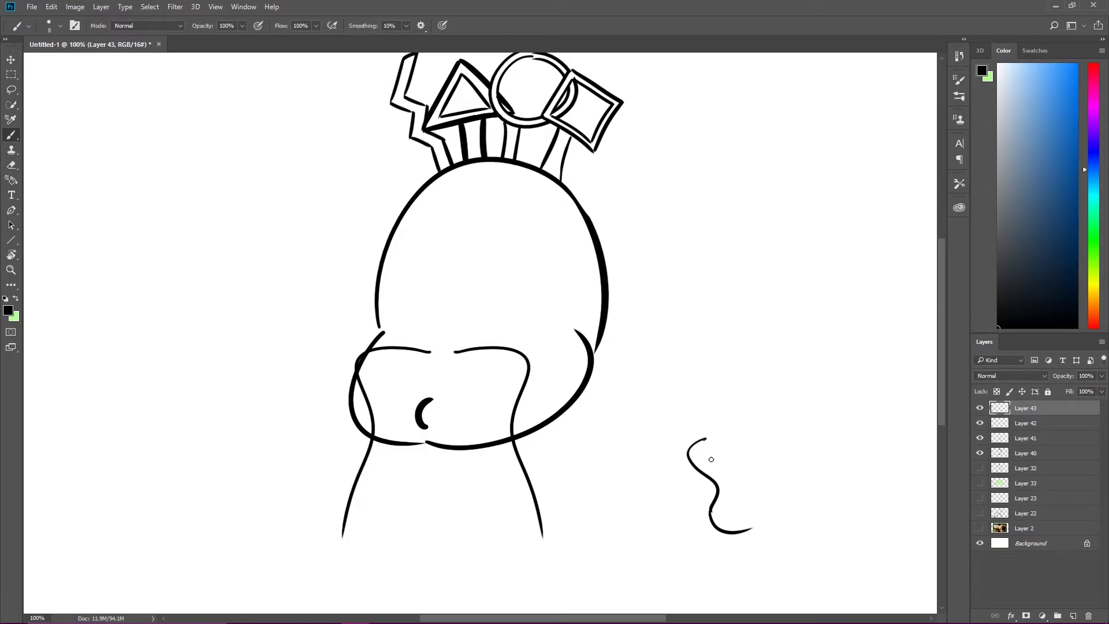
{"action": "key", "text": "z"}
{"action": "left_click", "coordinate": [725, 516]}
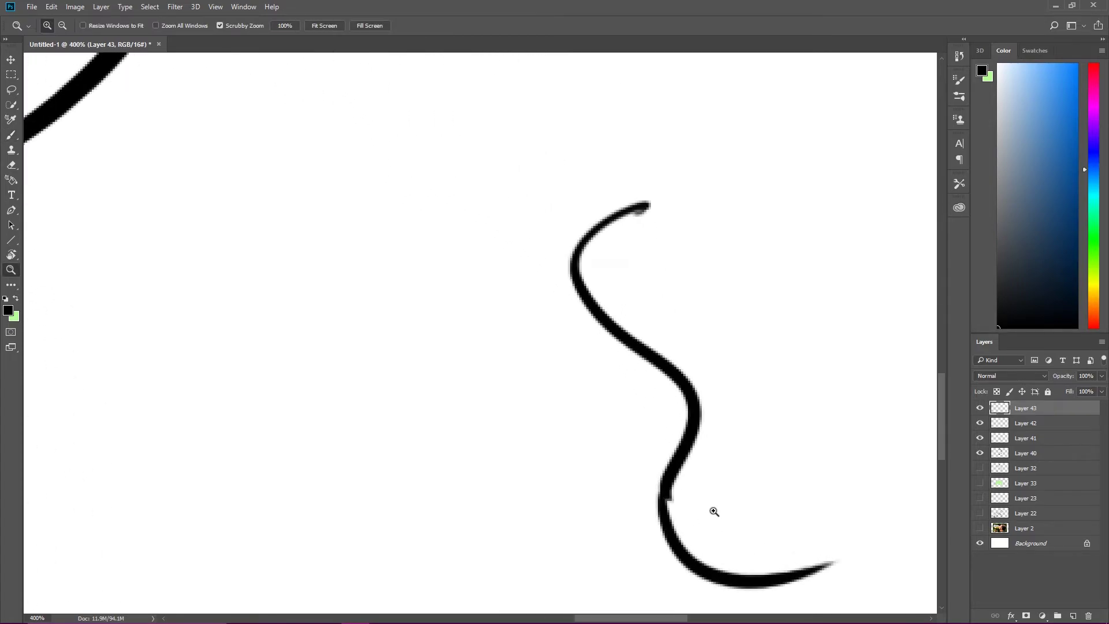
{"action": "key", "text": "b"}
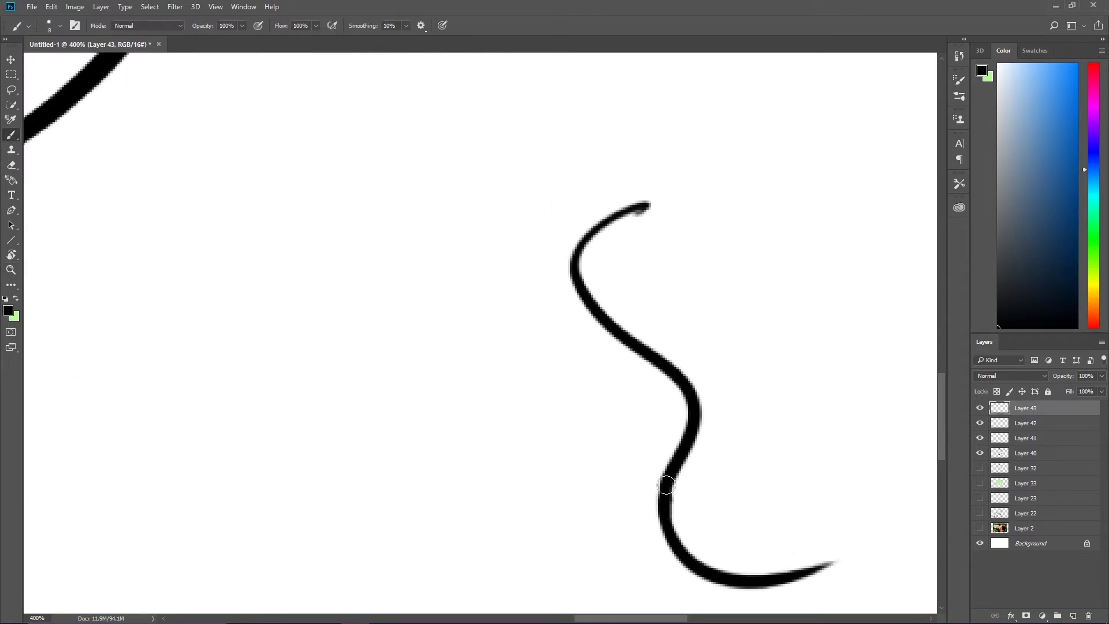
{"action": "key", "text": "ctrl+minus"}
{"action": "key", "text": "ctrl+minus"}
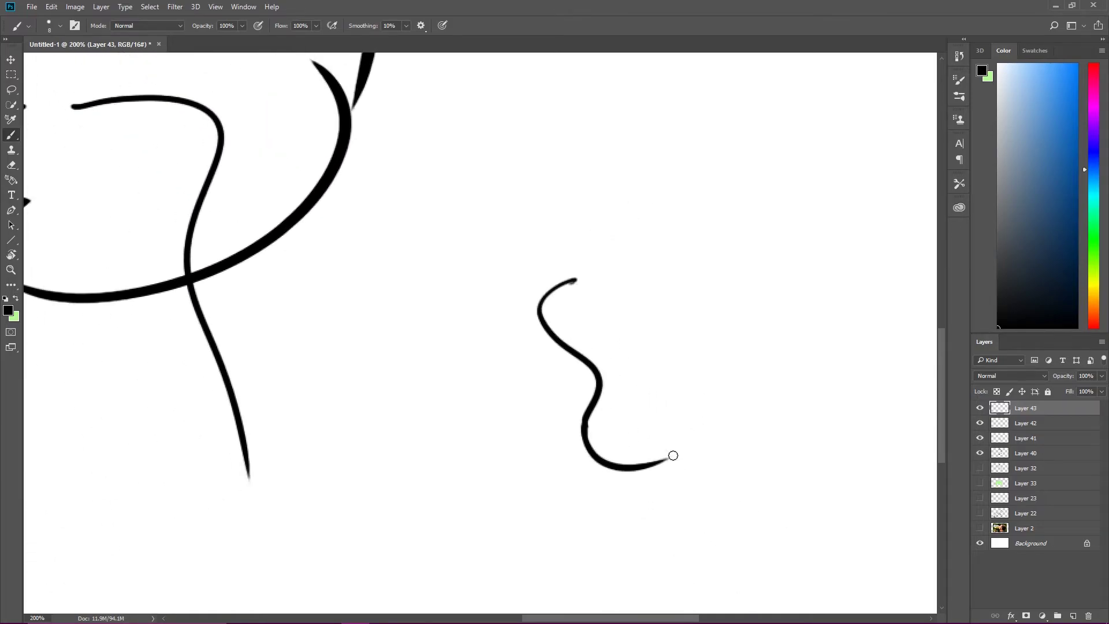
{"action": "key", "text": "z"}
{"action": "left_click_drag", "start_coordinate": [613, 439], "coordinate": [571, 463]}
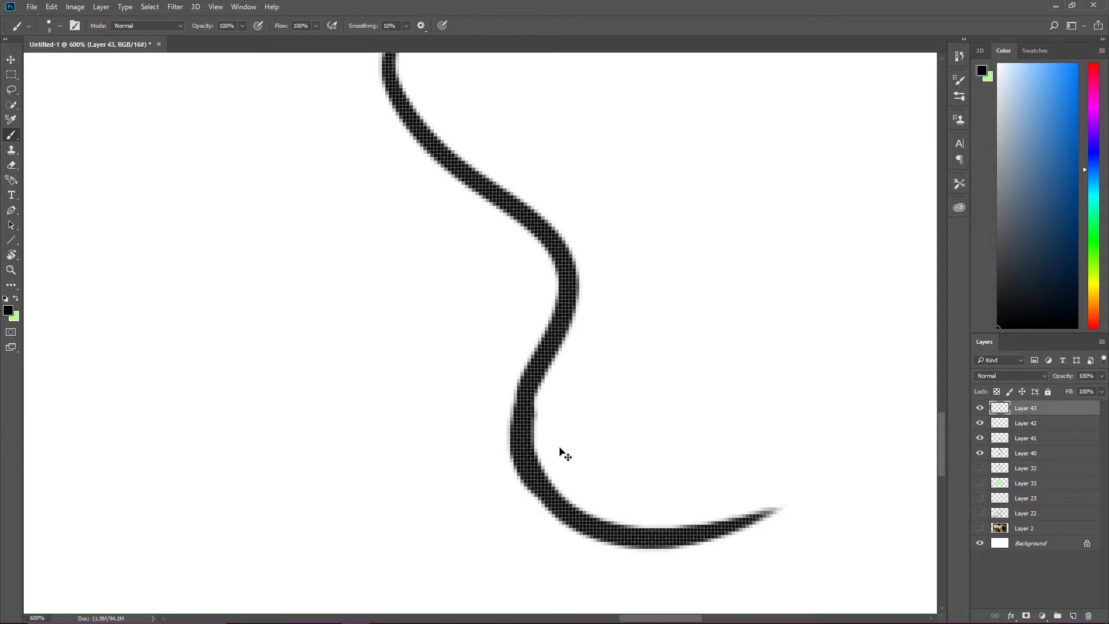
{"action": "key", "text": "ctrl+minus"}
{"action": "key", "text": "ctrl+minus"}
{"action": "key", "text": "ctrl+minus"}
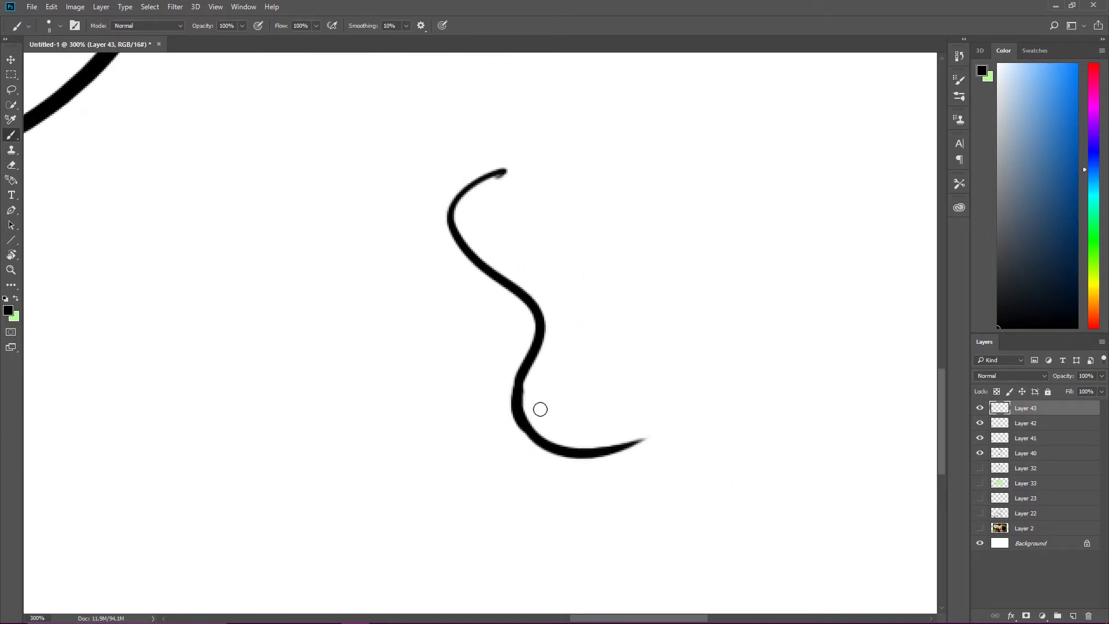
{"action": "key", "text": "e"}
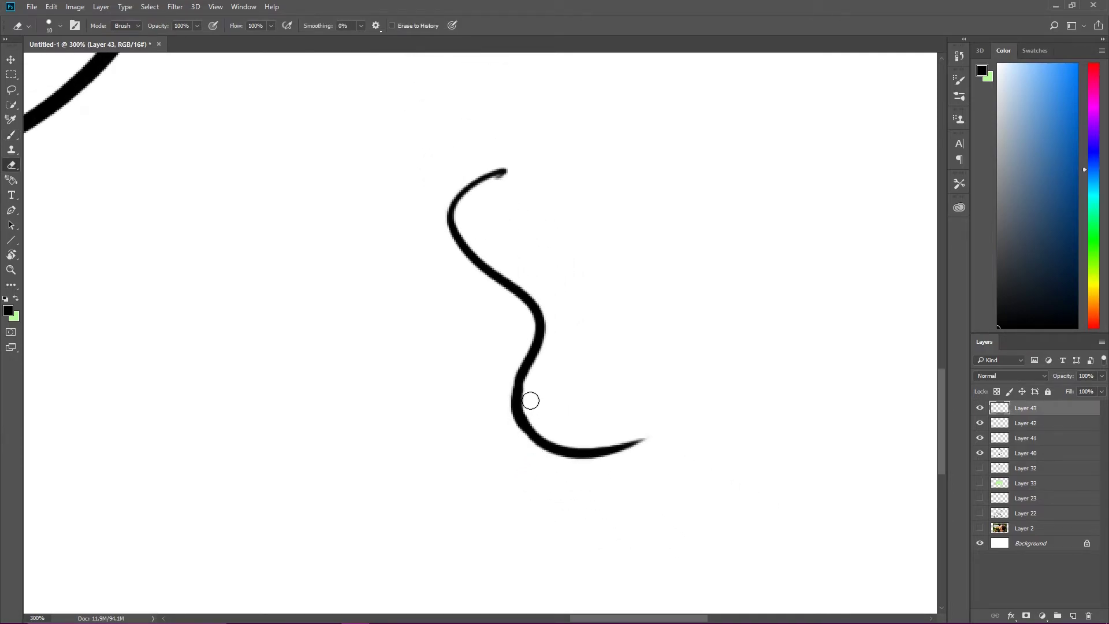
{"action": "key", "text": "ctrl+minus"}
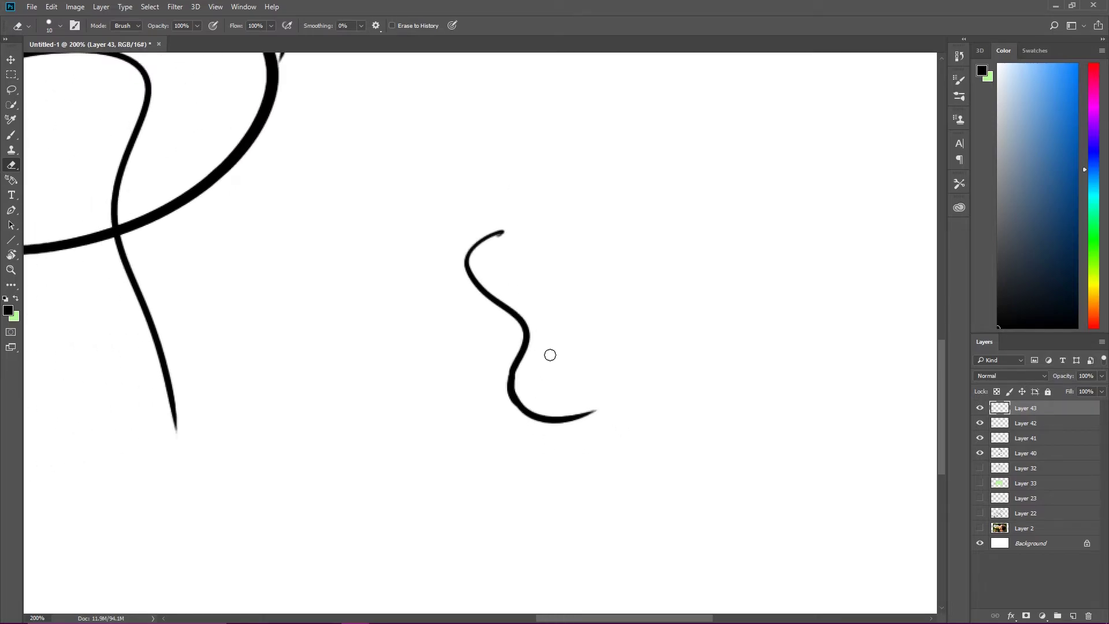
Step: Duplicate the S-curve to Layer 44, then flip and rotate the copy
{"action": "key", "text": "ctrl+j"}
{"action": "key", "text": "ctrl+t"}
{"action": "left_click_drag", "start_coordinate": [545, 362], "coordinate": [626, 304]}
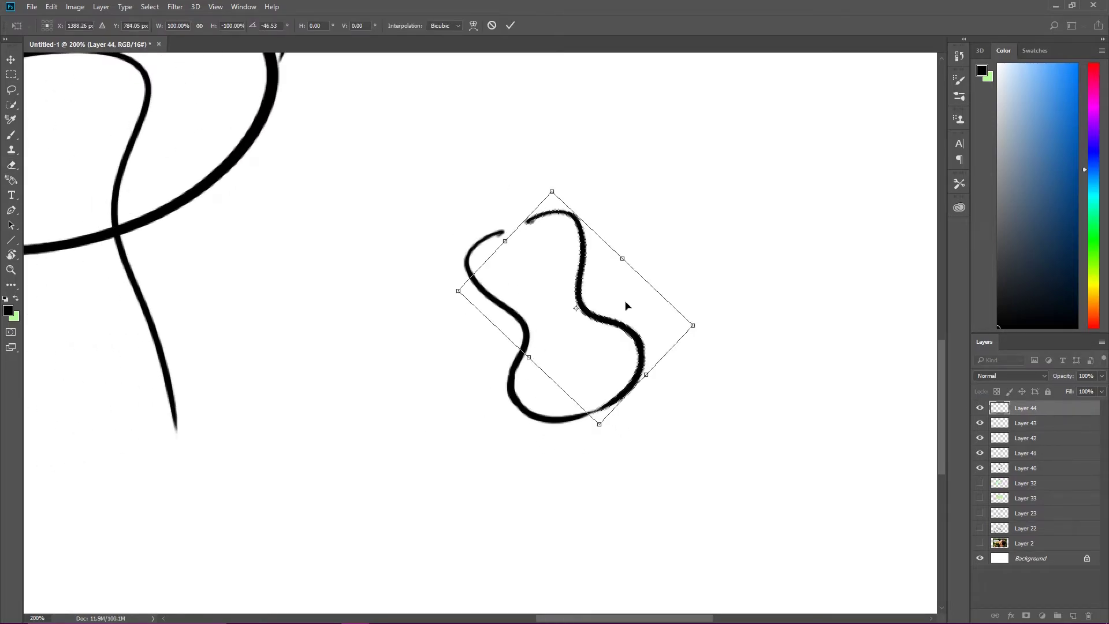
Step: Commit the transform, erase the inner curve, and paint the left pupil with a highlight
{"action": "key", "text": "Return"}
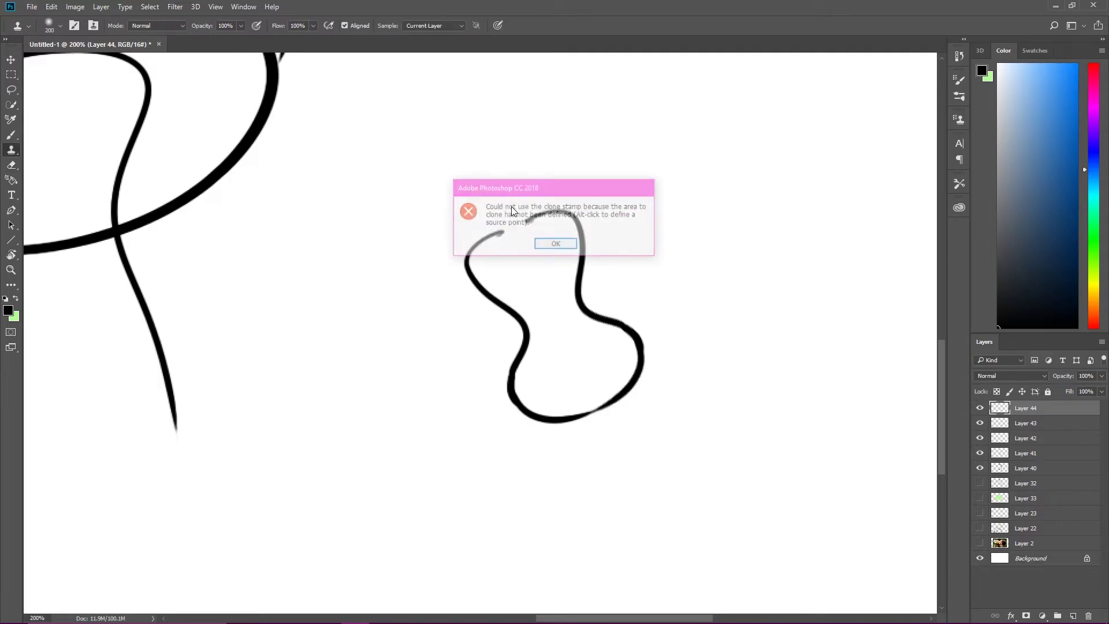
{"action": "mouse_move", "coordinate": [308, 298]}
{"action": "left_mouse_down"}
{"action": "mouse_move", "coordinate": [312, 268]}
{"action": "mouse_move", "coordinate": [367, 242]}
{"action": "mouse_move", "coordinate": [397, 252]}
{"action": "mouse_move", "coordinate": [388, 238]}
{"action": "left_mouse_up"}
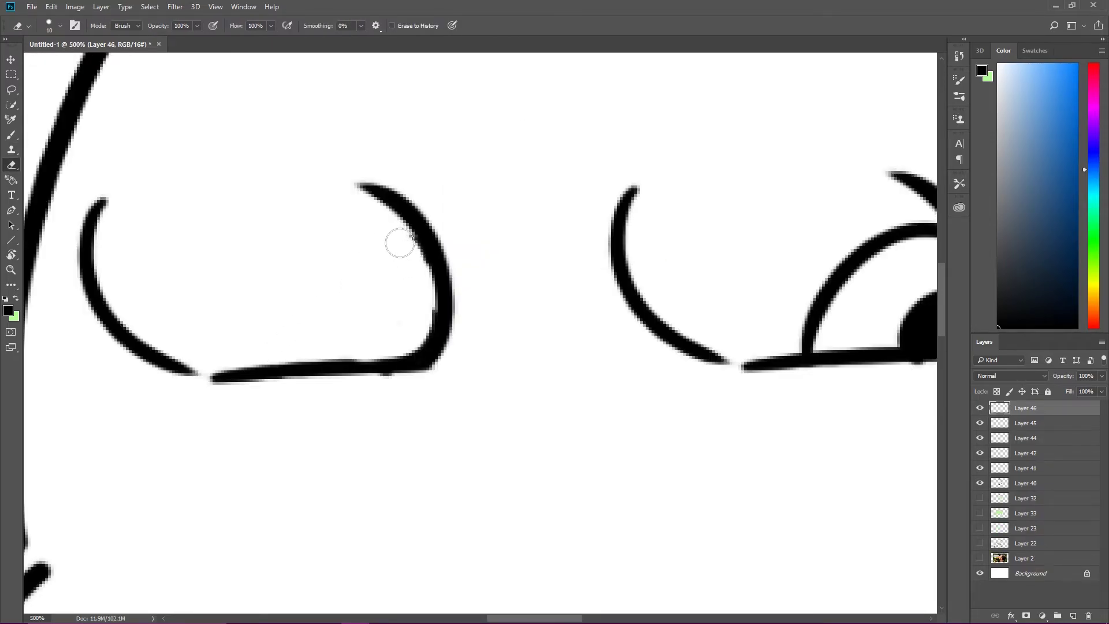
{"action": "key", "text": "b"}
{"action": "mouse_move", "coordinate": [147, 223]}
{"action": "left_mouse_down"}
{"action": "mouse_move", "coordinate": [103, 265]}
{"action": "mouse_move", "coordinate": [130, 251]}
{"action": "mouse_move", "coordinate": [109, 229]}
{"action": "mouse_move", "coordinate": [117, 249]}
{"action": "mouse_move", "coordinate": [108, 217]}
{"action": "mouse_move", "coordinate": [122, 204]}
{"action": "left_mouse_up"}
{"action": "key", "text": "ctrl+minus"}
{"action": "key", "text": "ctrl+minus"}
{"action": "key", "text": "ctrl+minus"}
{"action": "key", "text": "ctrl+minus"}
{"action": "key", "text": "ctrl+minus"}
{"action": "key", "text": "ctrl+minus"}
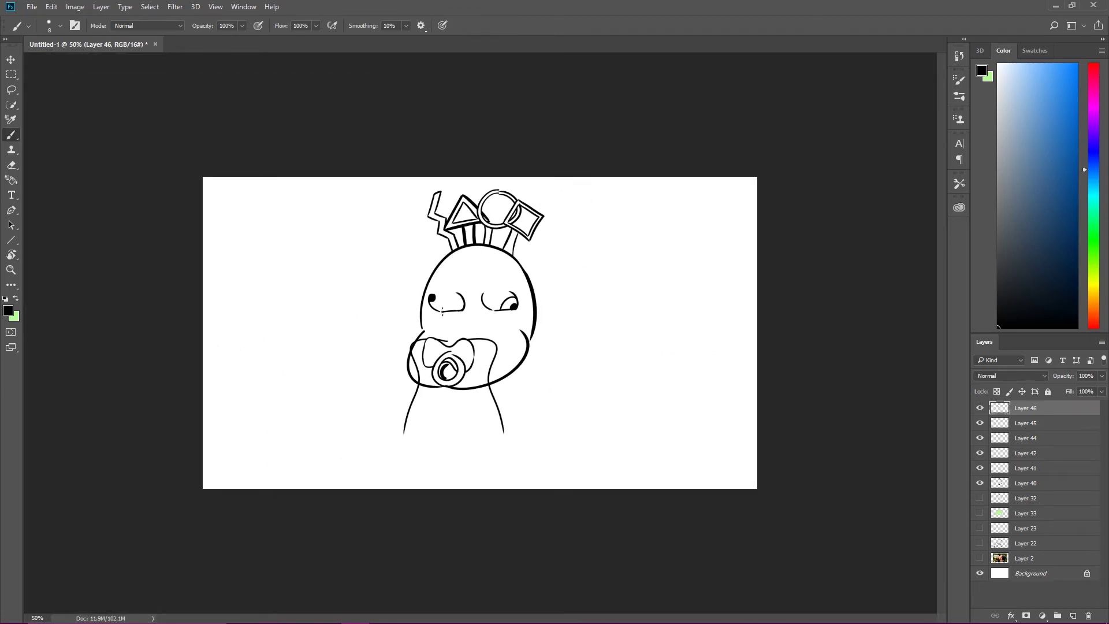
{"action": "key", "text": "z"}
{"action": "left_click_drag", "start_coordinate": [441, 315], "coordinate": [423, 331]}
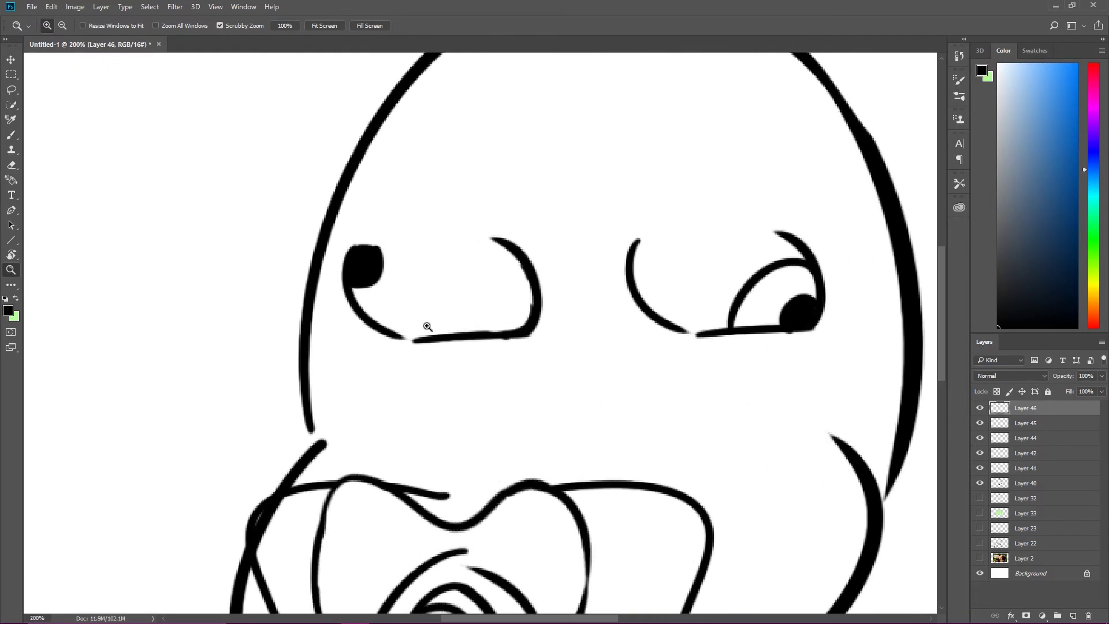
{"action": "key", "text": "e"}
{"action": "left_click", "coordinate": [359, 259]}
{"action": "key", "text": "ctrl+minus"}
{"action": "key", "text": "alt+bracketleft"}
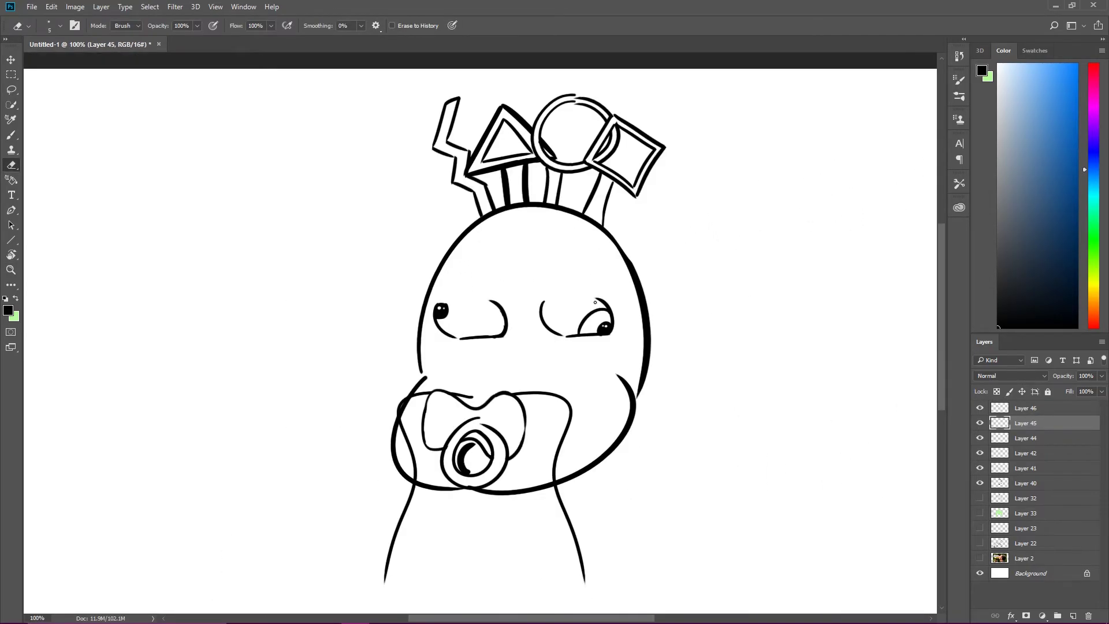
Step: Draw the curved nose line and blush strokes under the right eye
{"action": "key", "text": "z"}
{"action": "left_click", "coordinate": [523, 353]}
{"action": "key", "text": "b"}
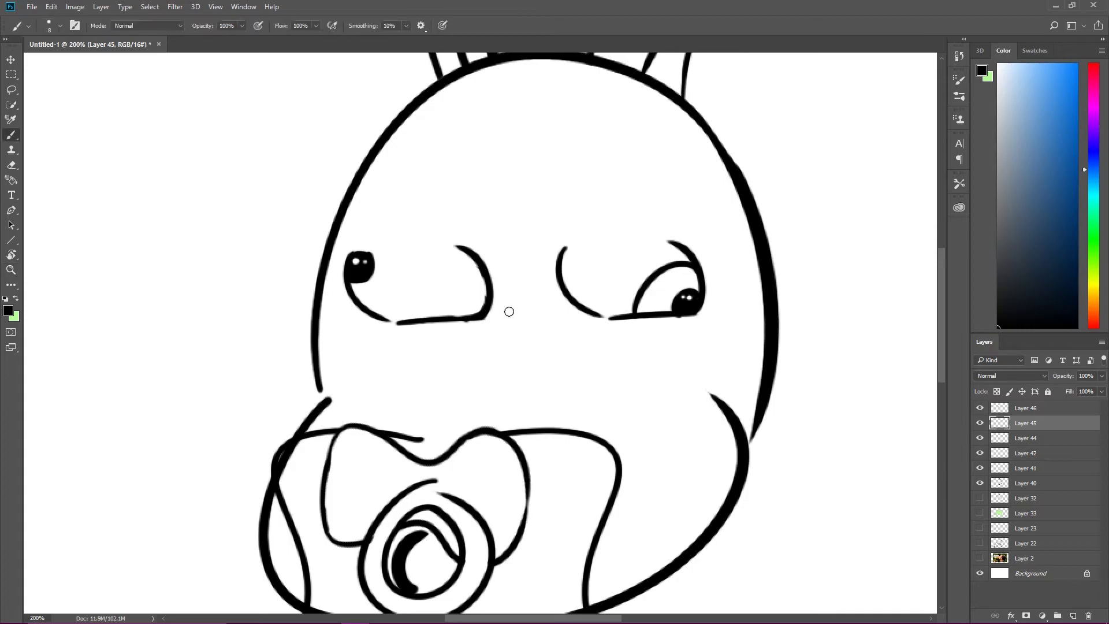
{"action": "mouse_move", "coordinate": [519, 303]}
{"action": "left_mouse_down"}
{"action": "mouse_move", "coordinate": [409, 400]}
{"action": "mouse_move", "coordinate": [505, 408]}
{"action": "left_mouse_up"}
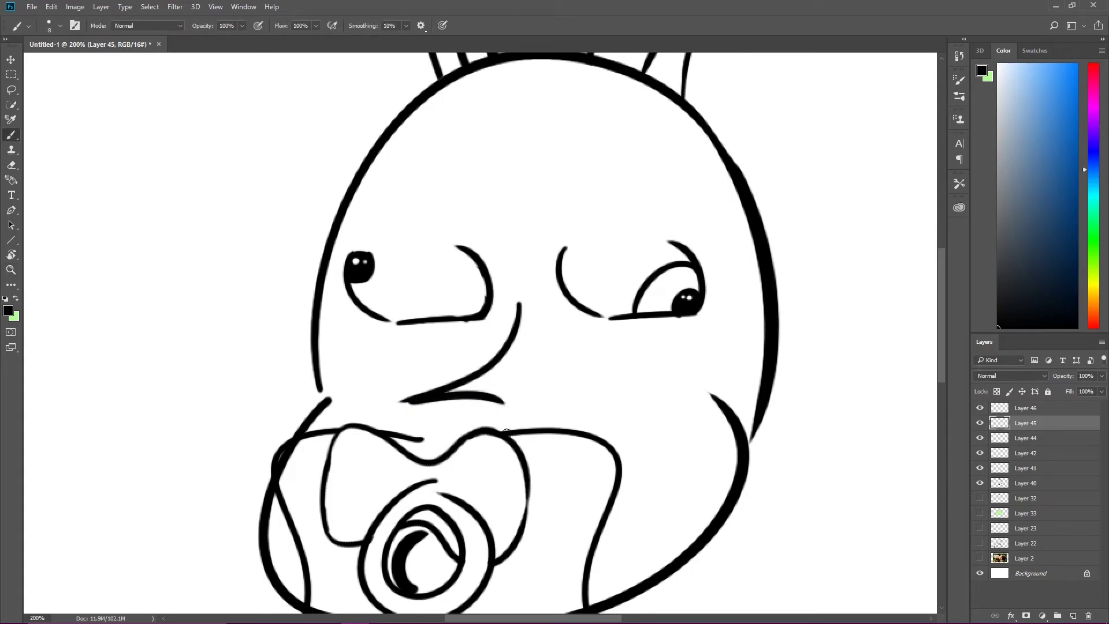
{"action": "key", "text": "ctrl+minus"}
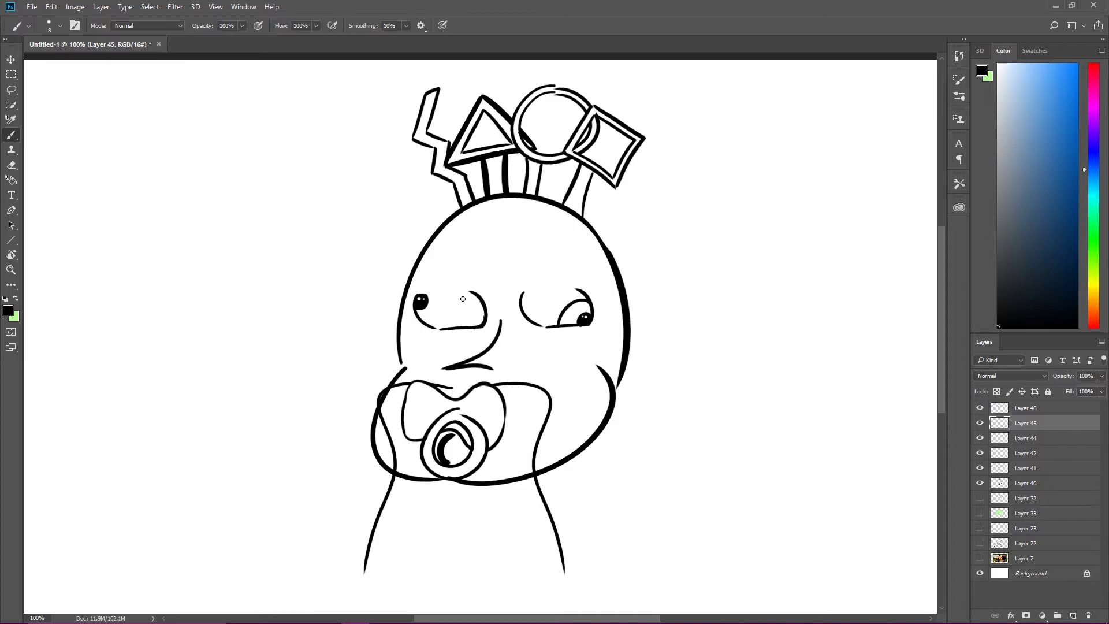
{"action": "key", "text": "ctrl+plus"}
{"action": "left_click_drag", "start_coordinate": [522, 474], "coordinate": [516, 491]}
{"action": "mouse_move", "coordinate": [539, 479]}
{"action": "left_mouse_down"}
{"action": "mouse_move", "coordinate": [536, 489]}
{"action": "mouse_move", "coordinate": [586, 491]}
{"action": "left_mouse_up"}
Step: Add a final cheek blush stroke, then try and discard a baseline with legs
{"action": "mouse_move", "coordinate": [613, 479]}
{"action": "left_mouse_down"}
{"action": "mouse_move", "coordinate": [608, 492]}
{"action": "mouse_move", "coordinate": [649, 495]}
{"action": "left_mouse_up"}
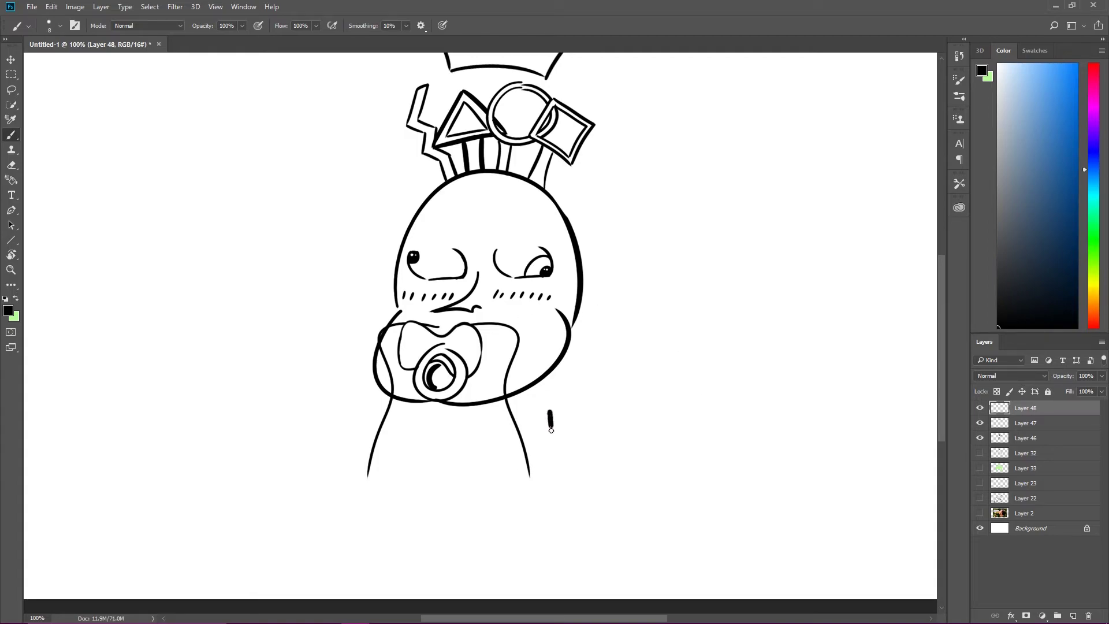
{"action": "left_click_drag", "start_coordinate": [385, 424], "coordinate": [381, 456]}
{"action": "left_click_drag", "start_coordinate": [386, 503], "coordinate": [528, 497]}
{"action": "mouse_move", "coordinate": [434, 507]}
{"action": "left_mouse_down"}
{"action": "mouse_move", "coordinate": [414, 547]}
{"action": "mouse_move", "coordinate": [421, 514]}
{"action": "left_mouse_up"}
{"action": "mouse_move", "coordinate": [487, 500]}
{"action": "left_mouse_down"}
{"action": "mouse_move", "coordinate": [511, 545]}
{"action": "mouse_move", "coordinate": [501, 498]}
{"action": "left_mouse_up"}
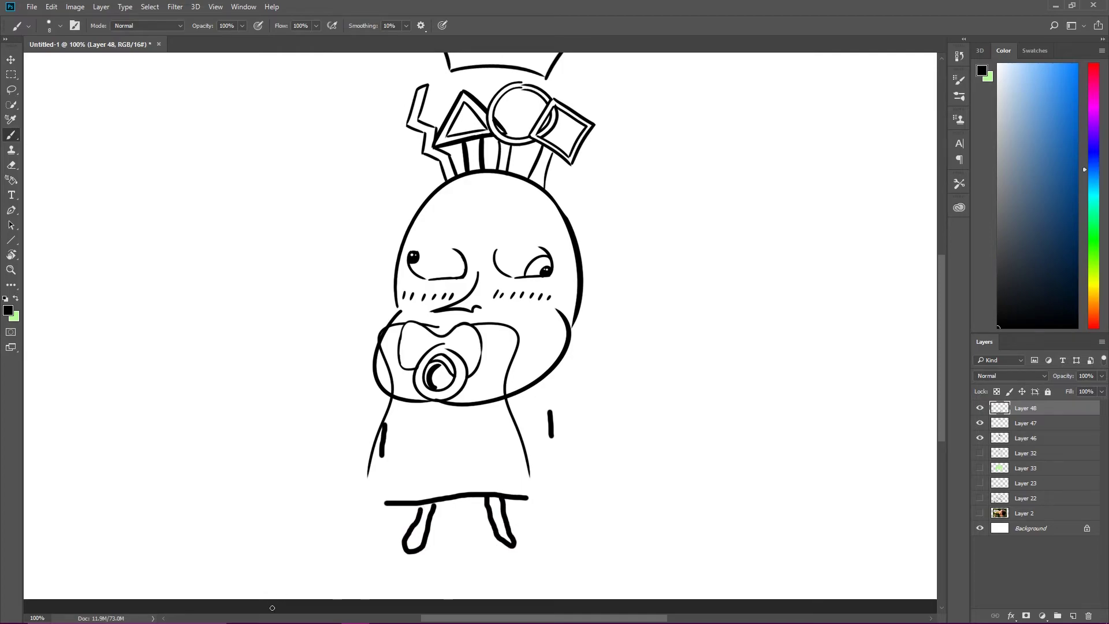
{"action": "key", "text": "ctrl+alt+z"}
{"action": "key", "text": "ctrl+alt+z"}
{"action": "key", "text": "ctrl+alt+z"}
{"action": "key", "text": "ctrl+alt+z"}
{"action": "key", "text": "ctrl+alt+z"}
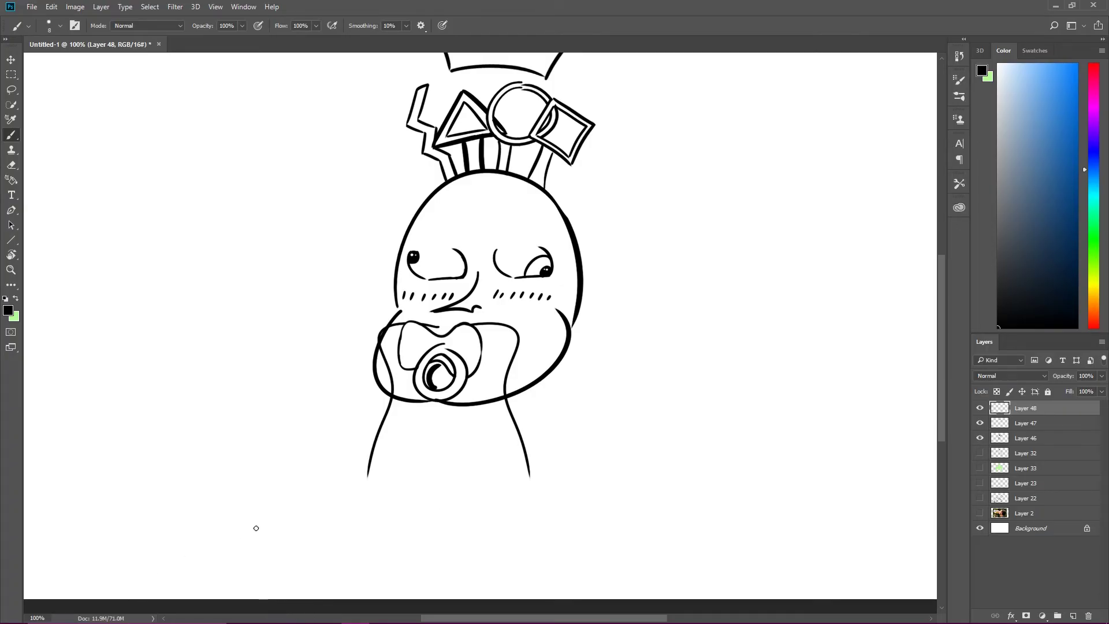
Step: Discard a short body test line and its new layer, then view the whole drawing
{"action": "left_click_drag", "start_coordinate": [508, 426], "coordinate": [505, 446]}
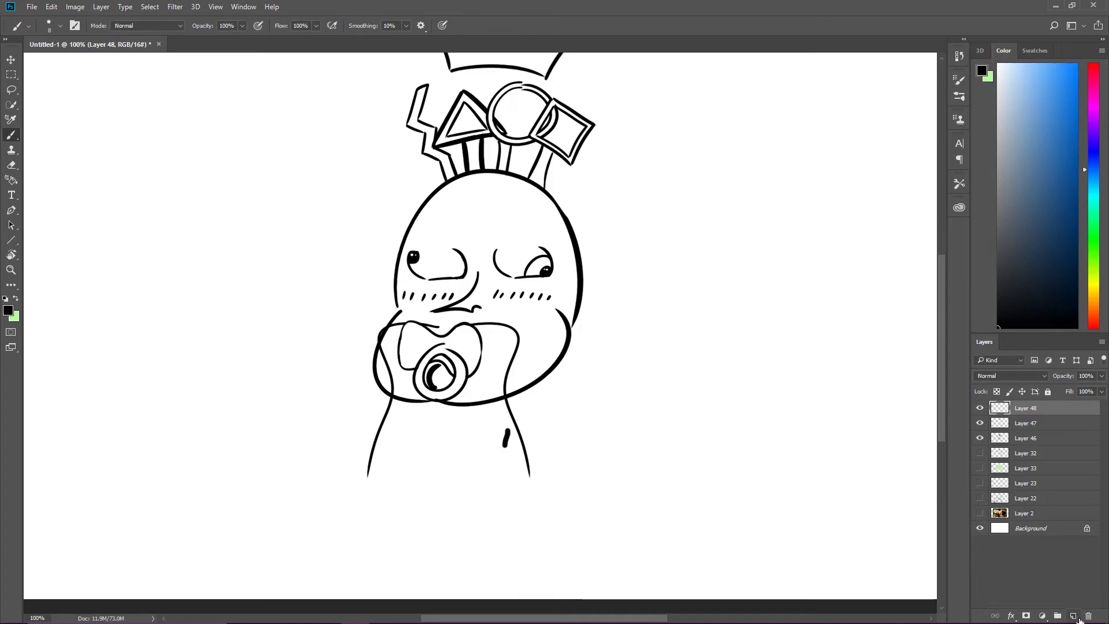
{"action": "left_click", "coordinate": [1073, 615]}
{"action": "key", "text": "ctrl+alt+z"}
{"action": "key", "text": "ctrl+alt+z"}
{"action": "key", "text": "ctrl+minus"}
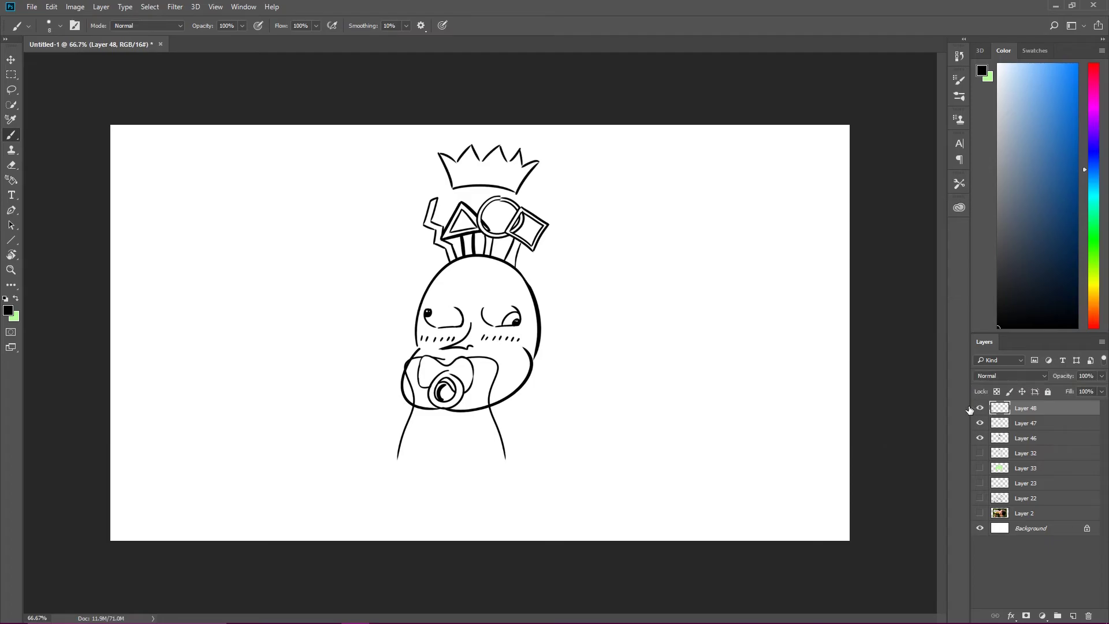
{"action": "scroll", "coordinate": [448, 453], "scroll_direction": "up", "scroll_amount": 3}
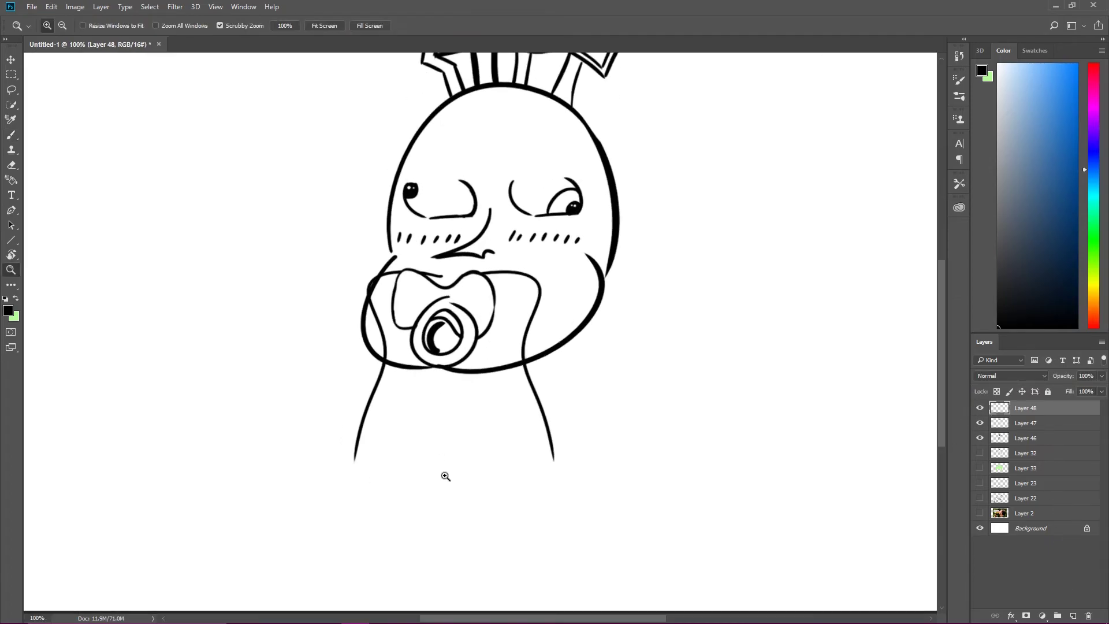
{"action": "scroll", "coordinate": [451, 451], "scroll_direction": "up", "scroll_amount": 3}
{"action": "scroll", "coordinate": [468, 455], "scroll_direction": "down", "scroll_amount": 2}
{"action": "scroll", "coordinate": [485, 445], "scroll_direction": "down", "scroll_amount": 1}
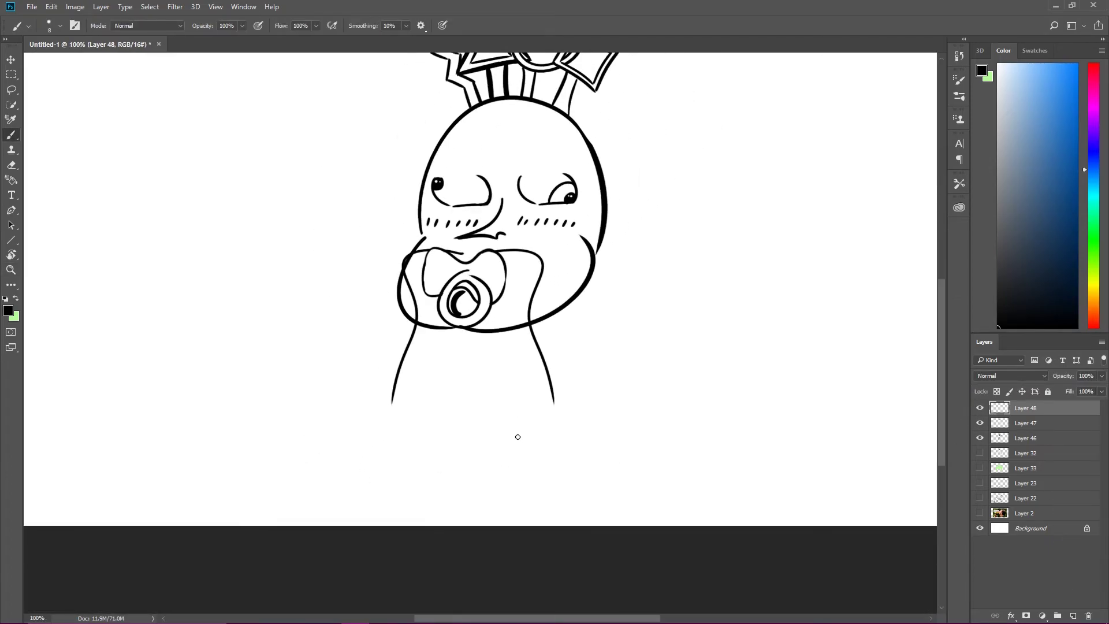
Step: Draw the curved body line below the chin and the body's right outline
{"action": "mouse_move", "coordinate": [616, 314]}
{"action": "left_mouse_down"}
{"action": "mouse_move", "coordinate": [618, 303]}
{"action": "mouse_move", "coordinate": [597, 369]}
{"action": "mouse_move", "coordinate": [609, 340]}
{"action": "left_mouse_up"}
{"action": "key", "text": "ctrl+z"}
{"action": "key", "text": "ctrl+z"}
{"action": "mouse_move", "coordinate": [380, 361]}
{"action": "left_mouse_down"}
{"action": "mouse_move", "coordinate": [427, 419]}
{"action": "mouse_move", "coordinate": [557, 417]}
{"action": "mouse_move", "coordinate": [580, 361]}
{"action": "left_mouse_up"}
{"action": "key", "text": "ctrl+z"}
{"action": "left_click_drag", "start_coordinate": [567, 423], "coordinate": [583, 362]}
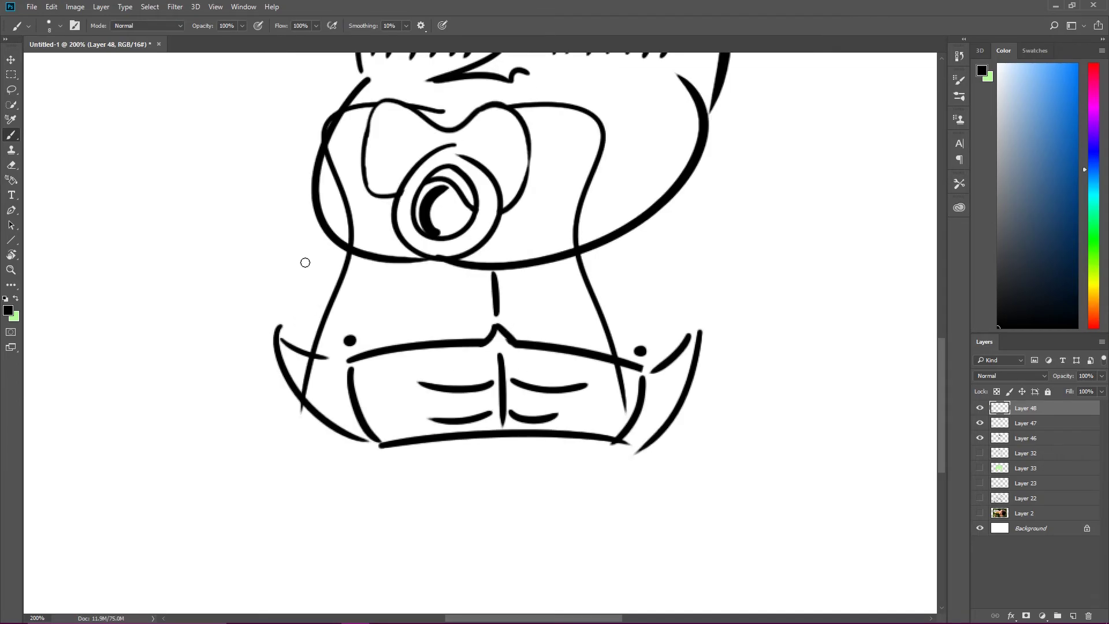
Step: Draw the upward stroke on the left side after discarding several attempts
{"action": "mouse_move", "coordinate": [315, 254]}
{"action": "left_mouse_down"}
{"action": "mouse_move", "coordinate": [279, 336]}
{"action": "mouse_move", "coordinate": [319, 289]}
{"action": "left_mouse_up"}
{"action": "key", "text": "ctrl+z"}
{"action": "key", "text": "ctrl+z"}
{"action": "left_click_drag", "start_coordinate": [276, 340], "coordinate": [302, 268]}
{"action": "key", "text": "ctrl+z"}
{"action": "mouse_move", "coordinate": [279, 340]}
{"action": "left_mouse_down"}
{"action": "mouse_move", "coordinate": [267, 315]}
{"action": "mouse_move", "coordinate": [280, 248]}
{"action": "left_mouse_up"}
{"action": "key", "text": "ctrl+z"}
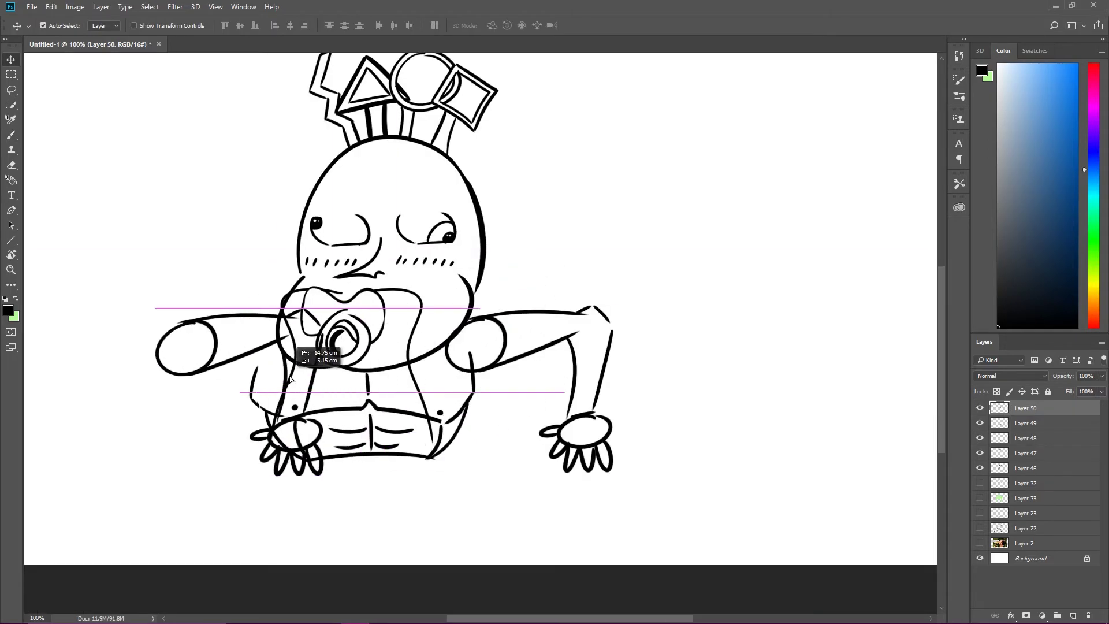
Step: Flip the copied arm horizontally and vertically, then move it up-left with the hand raised
{"action": "key", "text": "ctrl+t"}
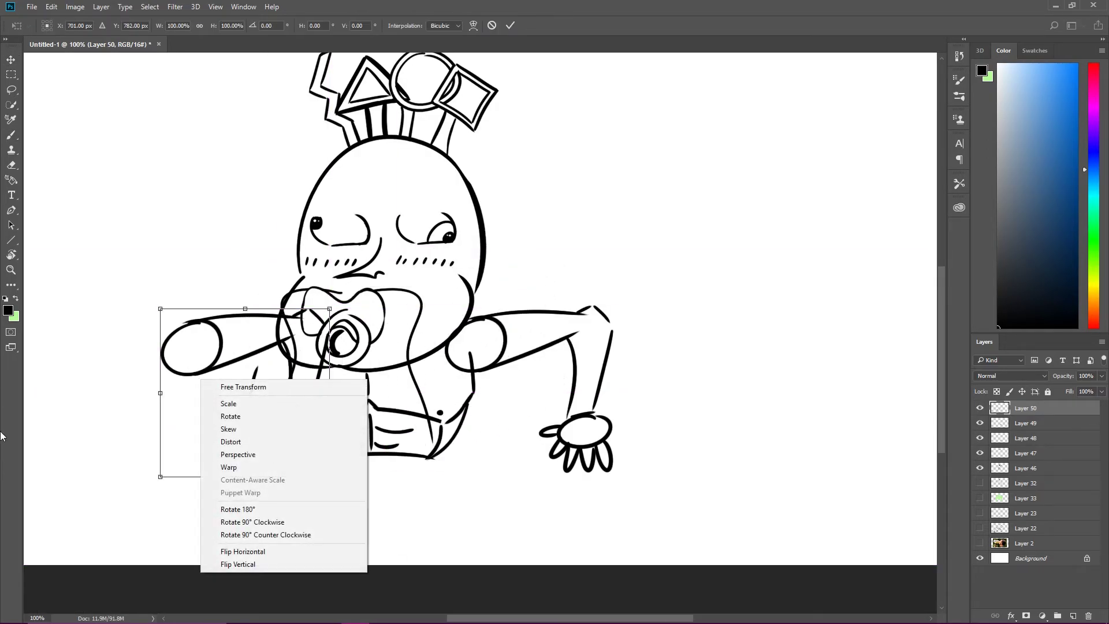
{"action": "left_click", "coordinate": [274, 551]}
{"action": "right_click", "coordinate": [306, 415]}
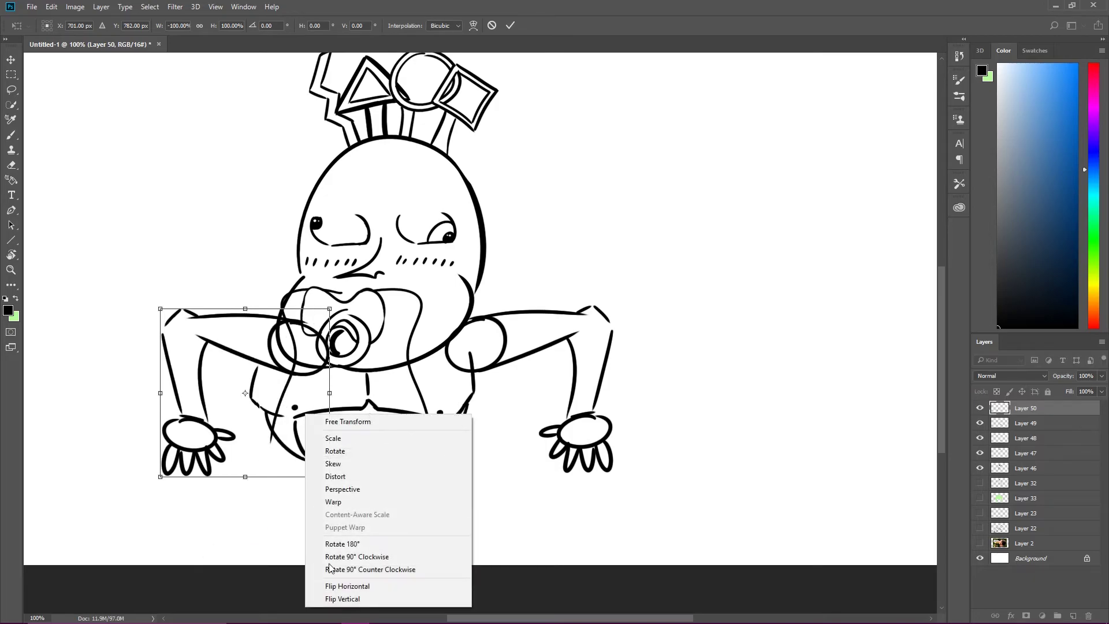
{"action": "left_click", "coordinate": [332, 582]}
{"action": "right_click", "coordinate": [299, 439]}
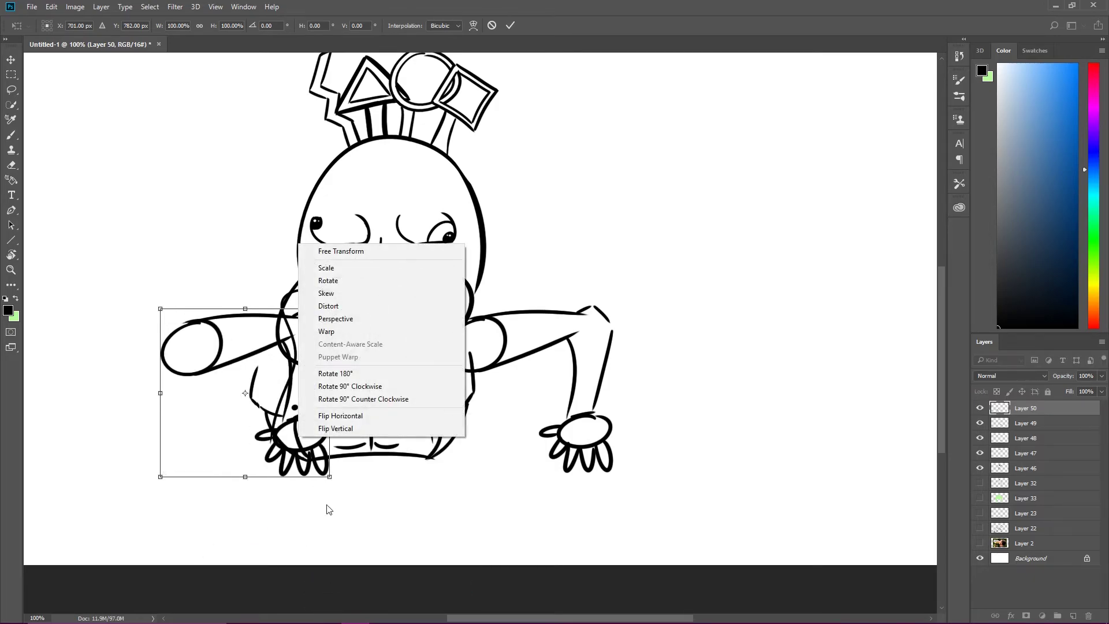
{"action": "right_click", "coordinate": [280, 319]}
{"action": "left_click", "coordinate": [321, 491]}
{"action": "right_click", "coordinate": [269, 419]}
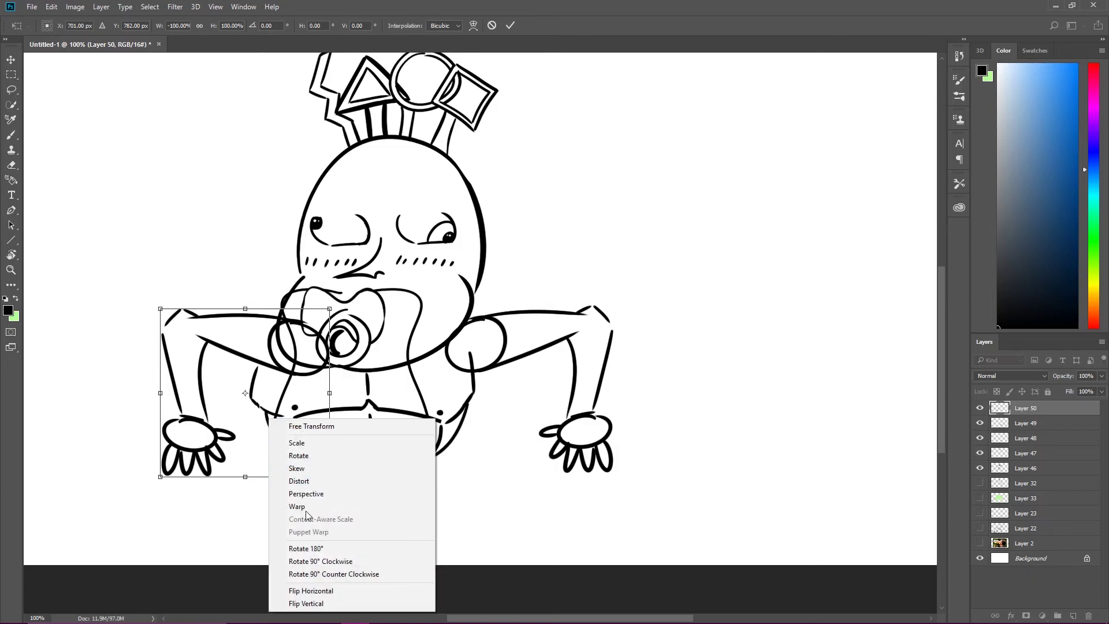
{"action": "left_click", "coordinate": [300, 603]}
{"action": "mouse_move", "coordinate": [265, 431]}
{"action": "left_mouse_down"}
{"action": "mouse_move", "coordinate": [229, 377]}
{"action": "mouse_move", "coordinate": [231, 354]}
{"action": "left_mouse_up"}
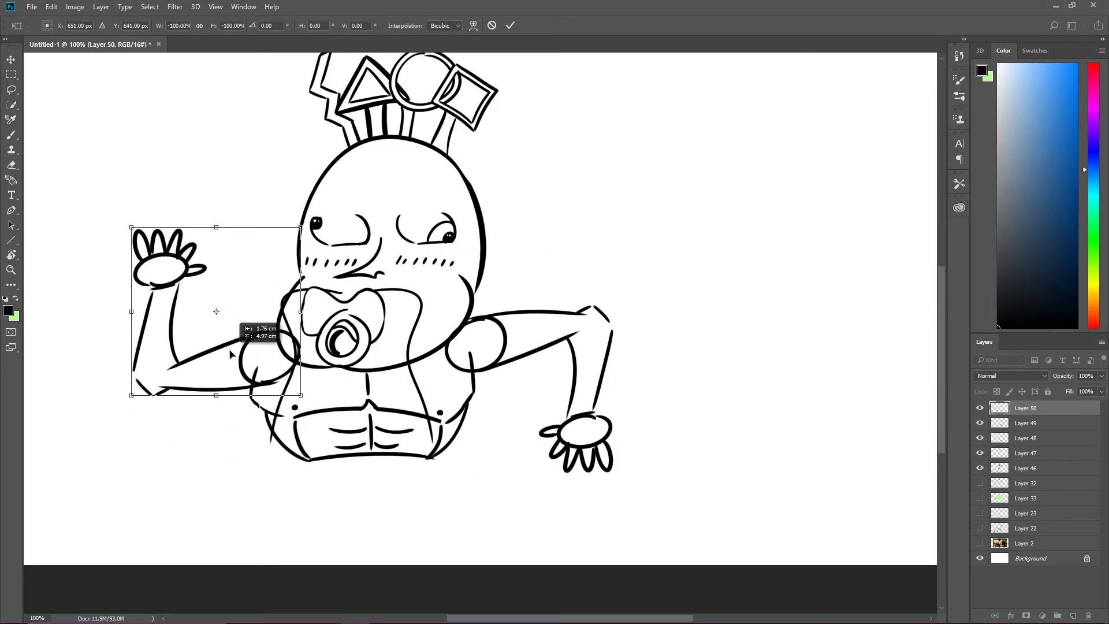
Step: Apply the arm transformation and brush legs and feet below the Teletubby's torso
{"action": "key", "text": "Return"}
{"action": "scroll", "coordinate": [231, 354], "scroll_direction": "up", "scroll_amount": 2}
{"action": "scroll", "coordinate": [444, 392], "scroll_direction": "down", "scroll_amount": 4}
{"action": "key", "text": "e"}
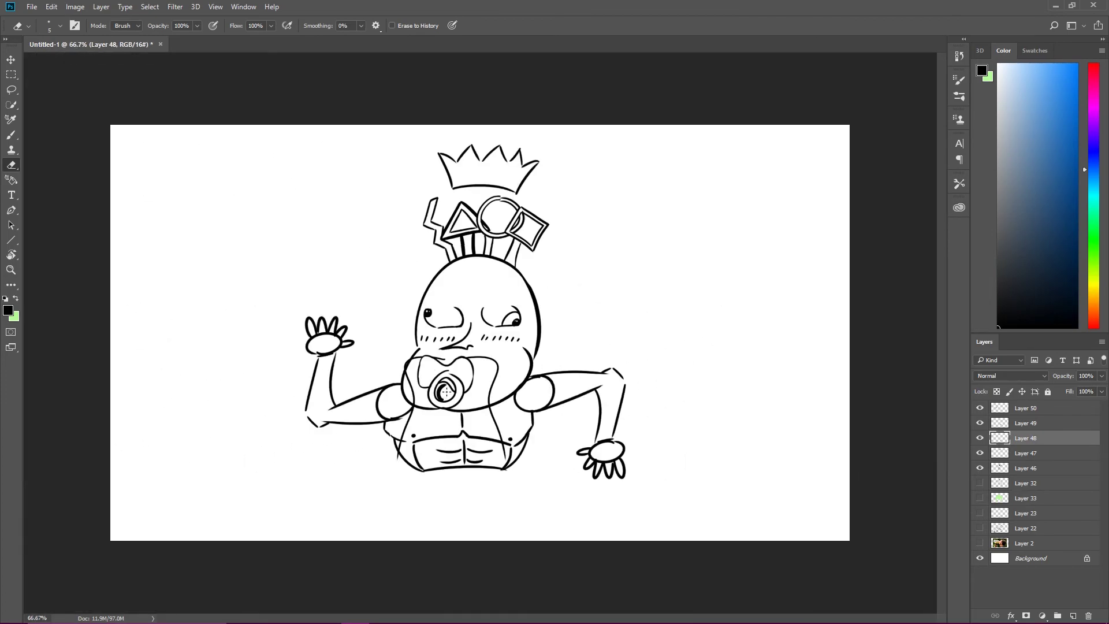
{"action": "key", "text": "z"}
{"action": "left_click", "coordinate": [471, 485]}
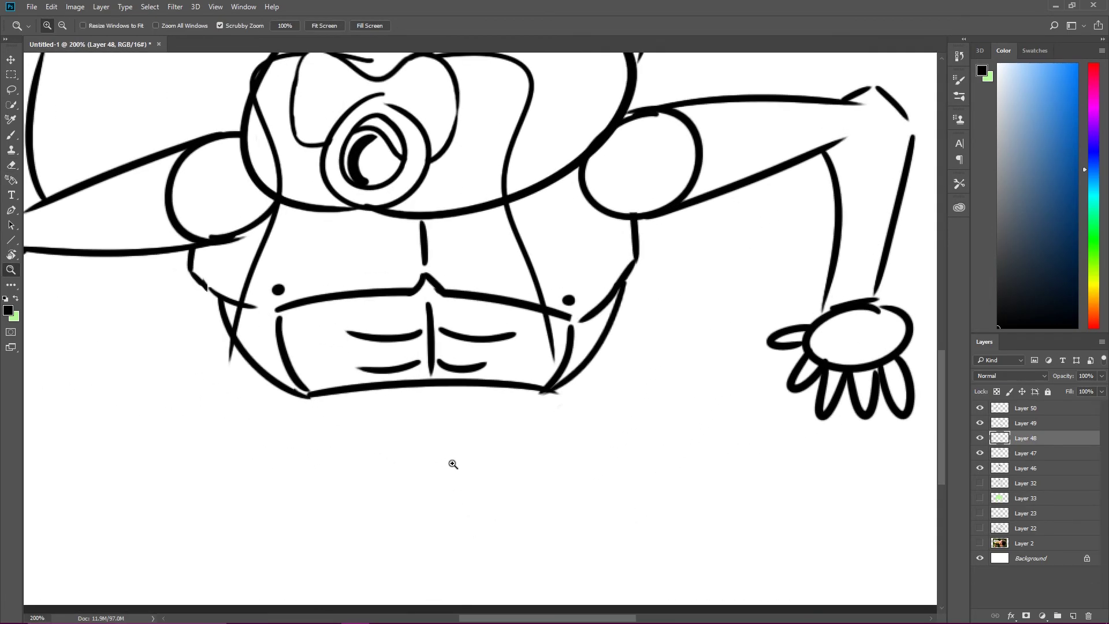
{"action": "left_click", "coordinate": [460, 464], "text": "alt"}
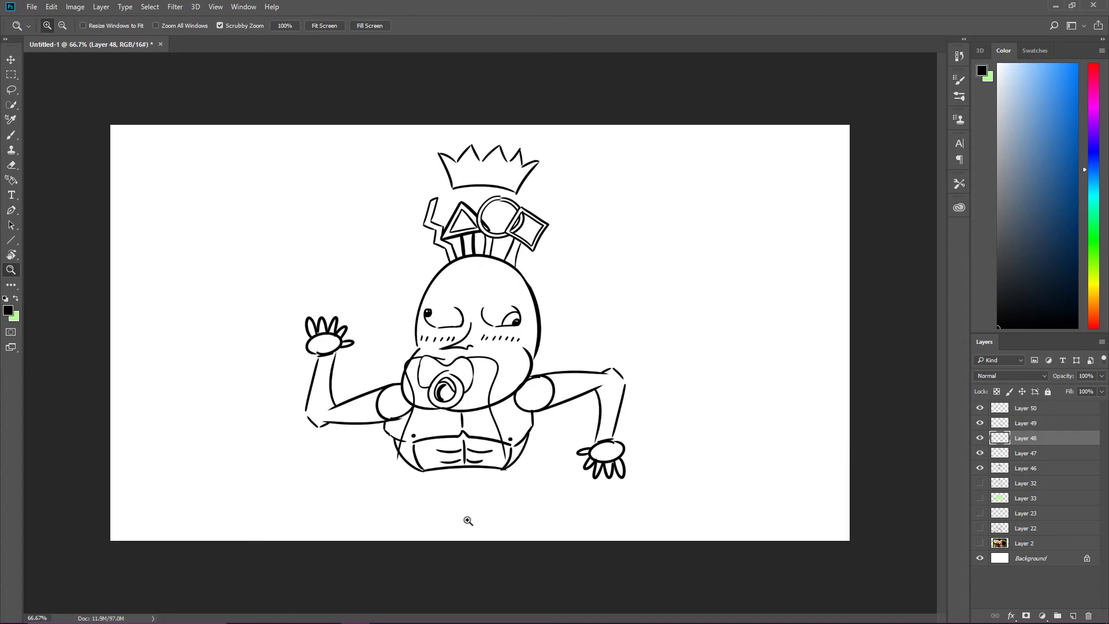
{"action": "left_click", "coordinate": [466, 524]}
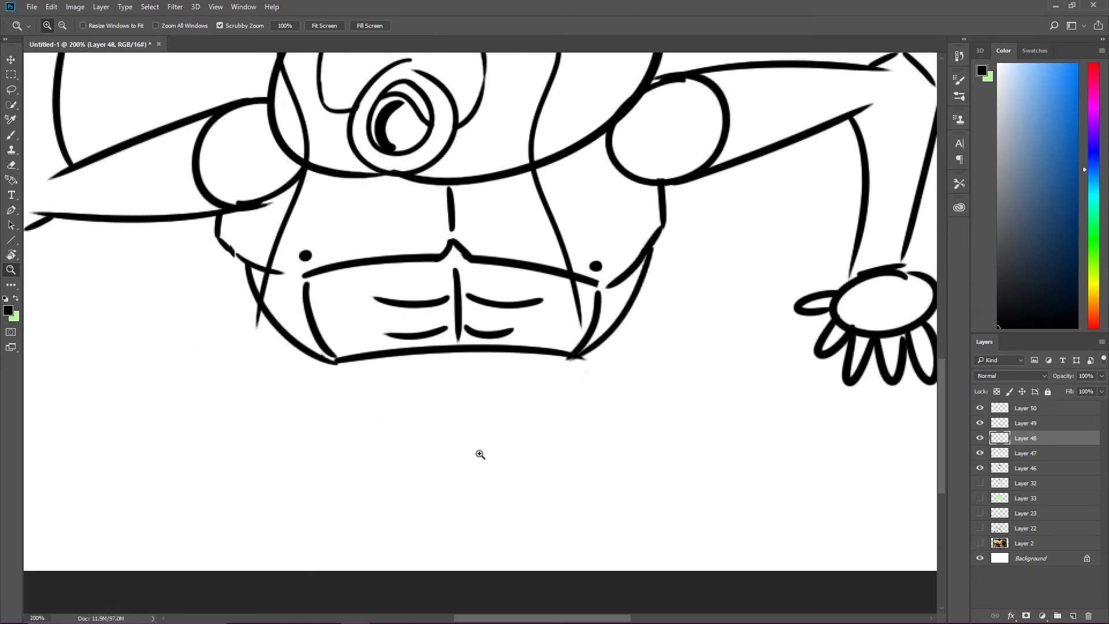
{"action": "key", "text": "b"}
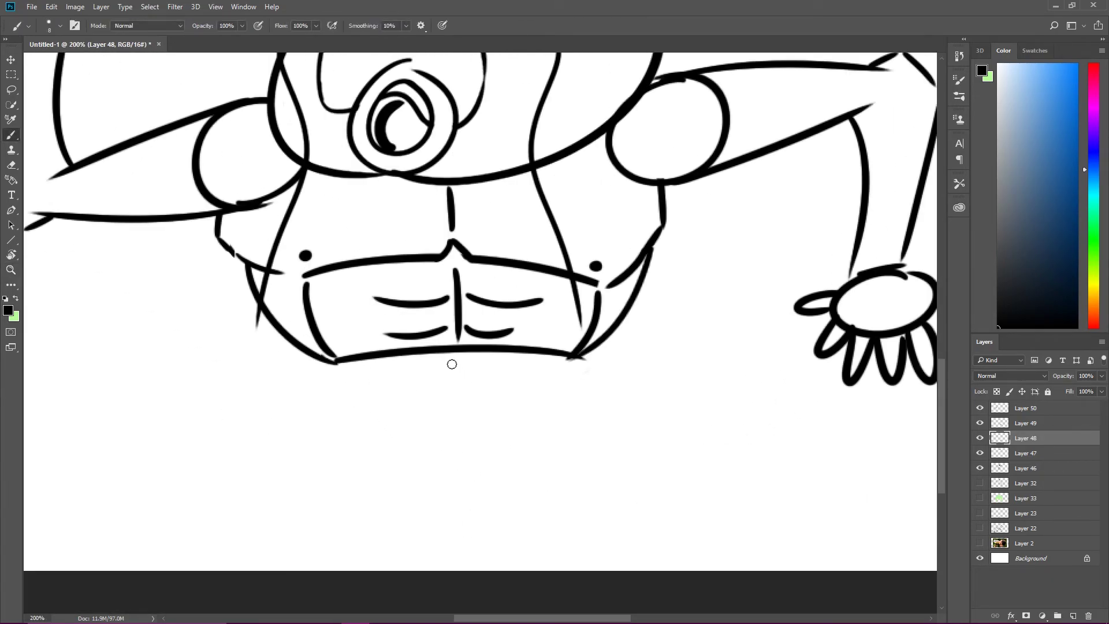
{"action": "mouse_move", "coordinate": [450, 352]}
{"action": "left_mouse_down"}
{"action": "mouse_move", "coordinate": [443, 405]}
{"action": "mouse_move", "coordinate": [502, 407]}
{"action": "left_mouse_up"}
Step: Redo the leg strokes and draw the foot outline under the leg
{"action": "key", "text": "ctrl+minus"}
{"action": "key", "text": "ctrl+minus"}
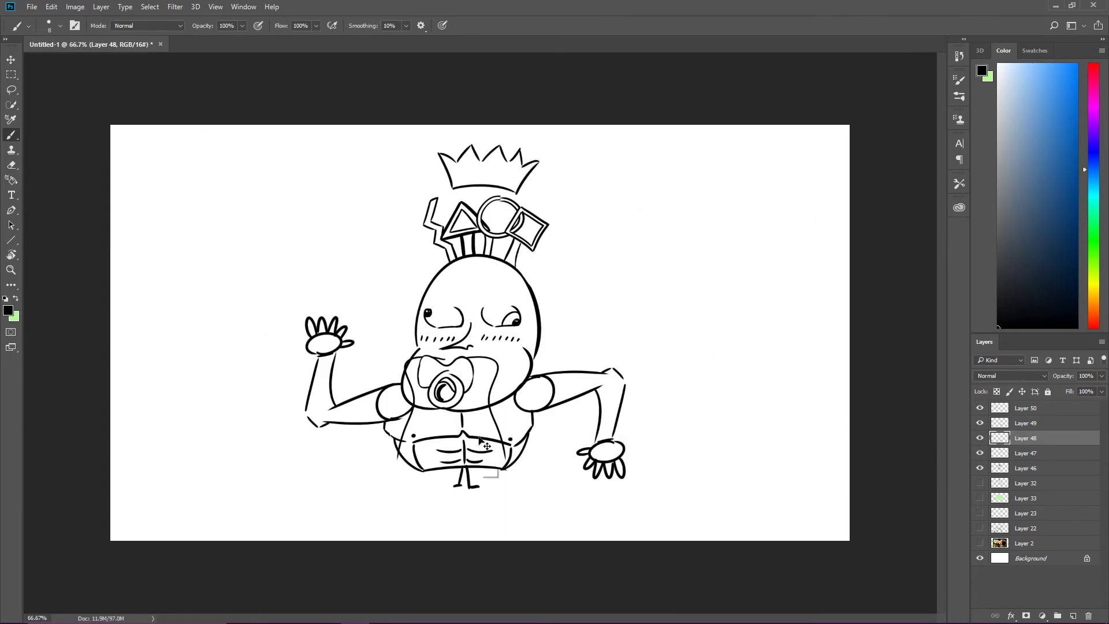
{"action": "key", "text": "ctrl+alt+z"}
{"action": "key", "text": "ctrl+alt+z"}
{"action": "key", "text": "ctrl+alt+z"}
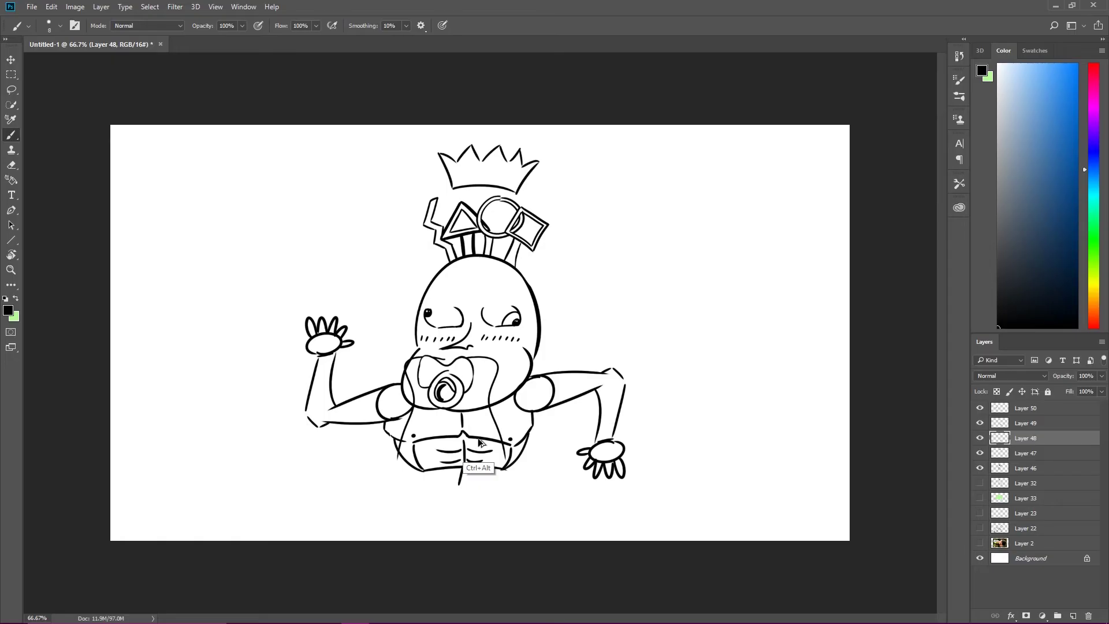
{"action": "key", "text": "ctrl+alt+z"}
{"action": "key", "text": "ctrl+plus"}
{"action": "key", "text": "ctrl+plus"}
{"action": "key", "text": "ctrl+plus"}
{"action": "left_click_drag", "start_coordinate": [537, 428], "coordinate": [612, 512]}
{"action": "key", "text": "ctrl+minus"}
{"action": "key", "text": "ctrl+minus"}
{"action": "key", "text": "ctrl+minus"}
{"action": "key", "text": "ctrl+minus"}
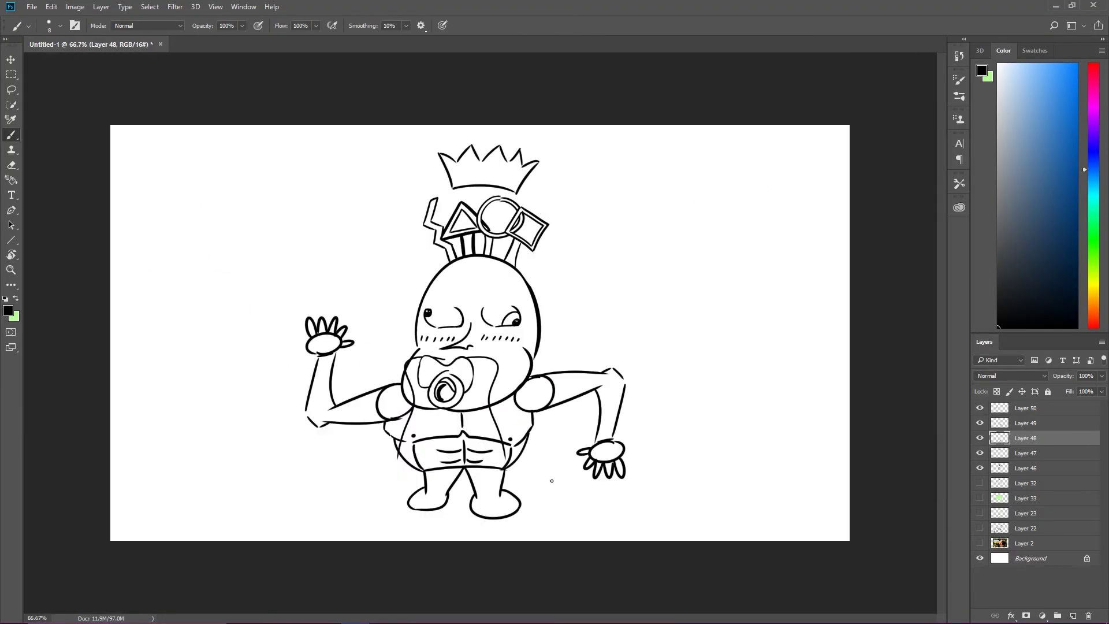
{"action": "key", "text": "z"}
{"action": "key", "text": "alt+z"}
{"action": "key", "text": "alt+z"}
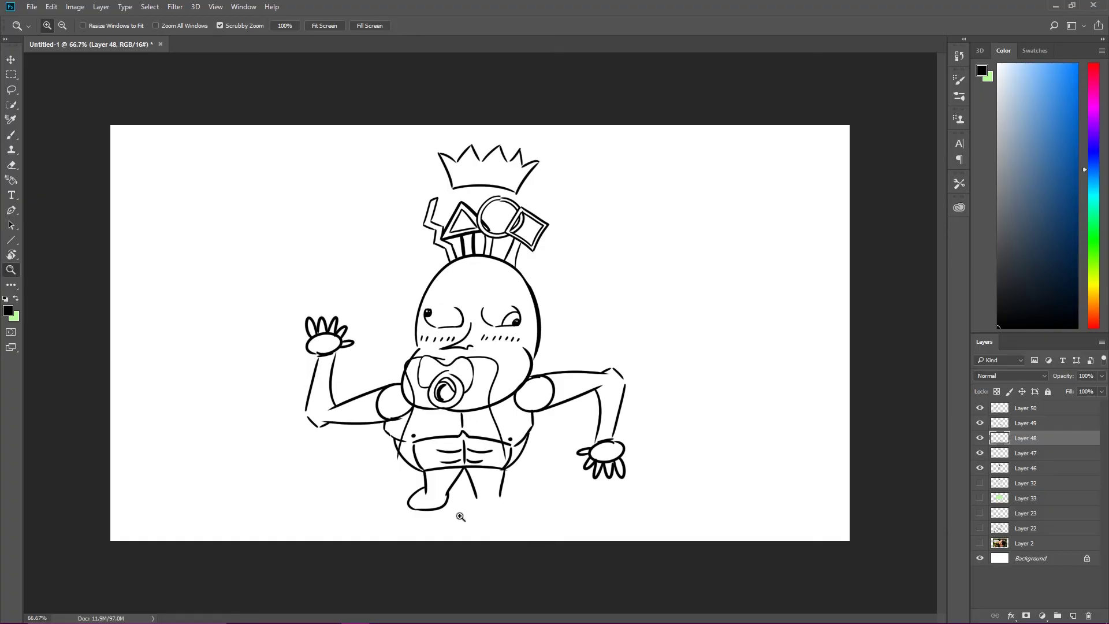
{"action": "left_click_drag", "start_coordinate": [458, 514], "coordinate": [442, 452]}
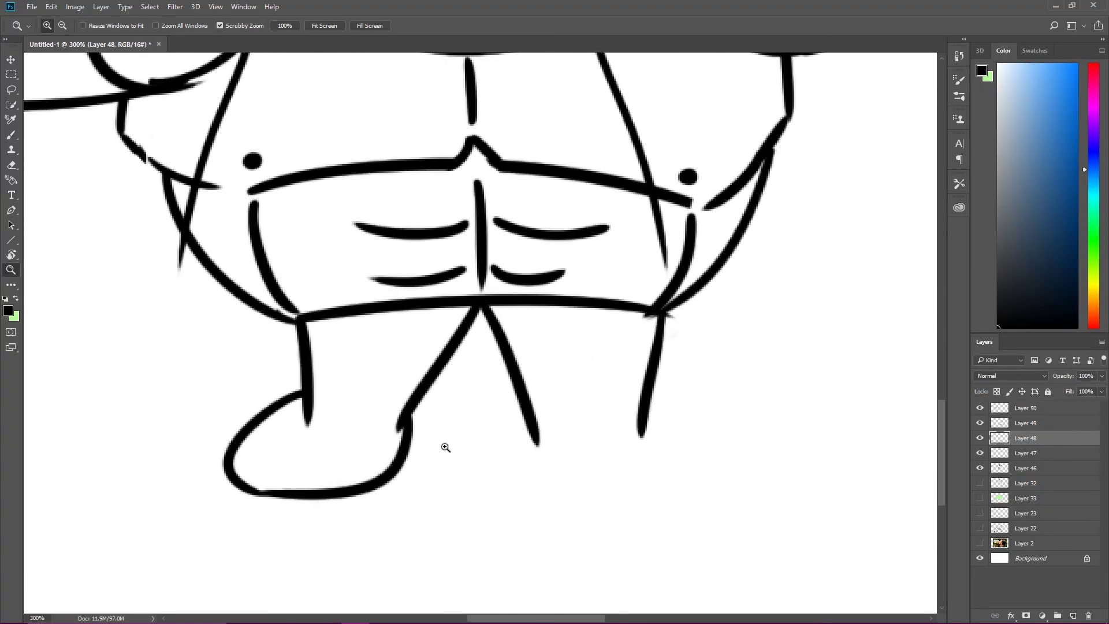
Step: Lasso the left foot, copy it to a new layer, and start transforming the copy
{"action": "key", "text": "l"}
{"action": "mouse_move", "coordinate": [440, 408]}
{"action": "left_mouse_down"}
{"action": "mouse_move", "coordinate": [381, 453]}
{"action": "mouse_move", "coordinate": [300, 448]}
{"action": "mouse_move", "coordinate": [302, 400]}
{"action": "mouse_move", "coordinate": [176, 471]}
{"action": "mouse_move", "coordinate": [671, 476]}
{"action": "left_mouse_up"}
{"action": "key", "text": "ctrl+j"}
{"action": "key", "text": "v"}
{"action": "key", "text": "ctrl+t"}
Step: Flip the foot copy horizontally, set it under the right leg, and apply
{"action": "right_click", "coordinate": [604, 511]}
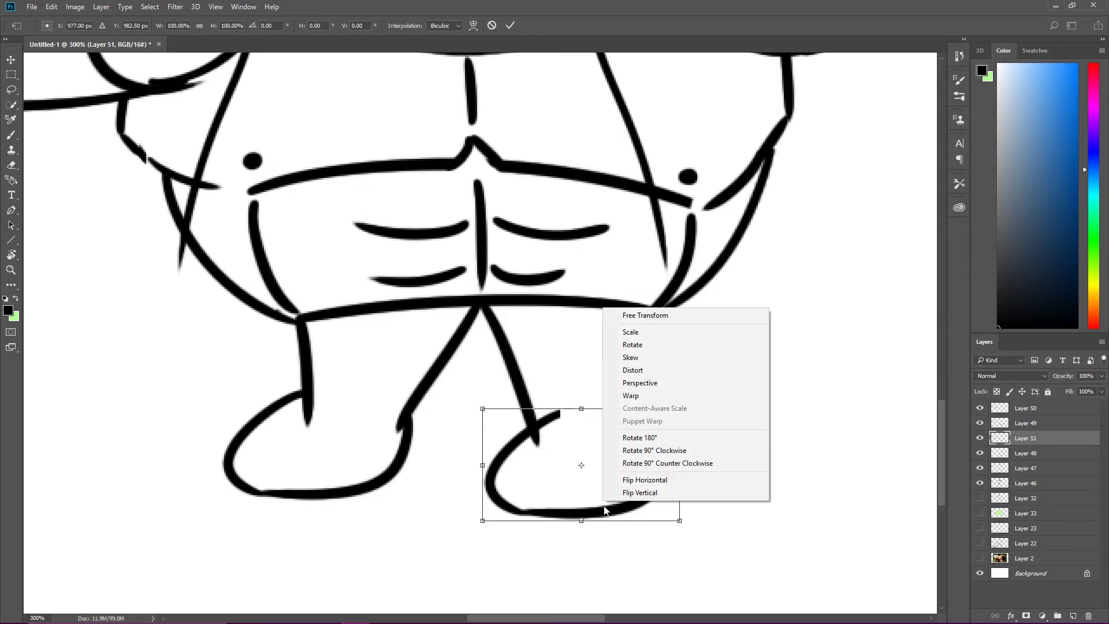
{"action": "left_click", "coordinate": [644, 480]}
{"action": "left_click_drag", "start_coordinate": [615, 475], "coordinate": [649, 465]}
{"action": "key", "text": "Return"}
{"action": "key", "text": "ctrl+minus"}
{"action": "key", "text": "ctrl+minus"}
{"action": "key", "text": "ctrl+minus"}
{"action": "key", "text": "e"}
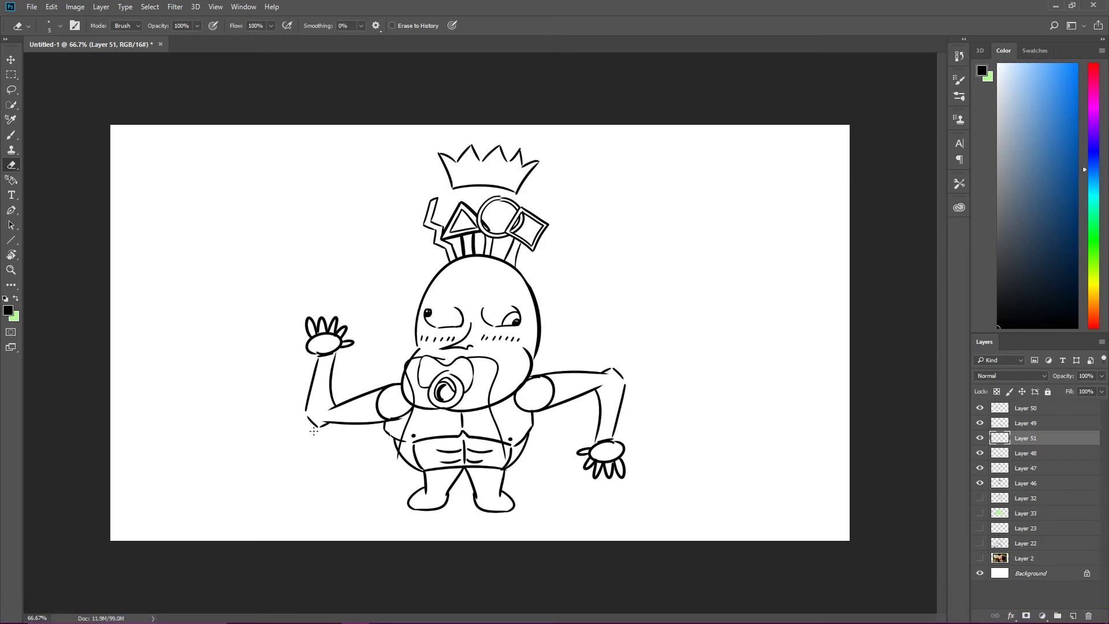
{"action": "scroll", "coordinate": [388, 357], "scroll_direction": "down", "scroll_amount": 1}
{"action": "scroll", "coordinate": [406, 359], "scroll_direction": "down", "scroll_amount": 2}
{"action": "scroll", "coordinate": [406, 359], "scroll_direction": "up", "scroll_amount": 3}
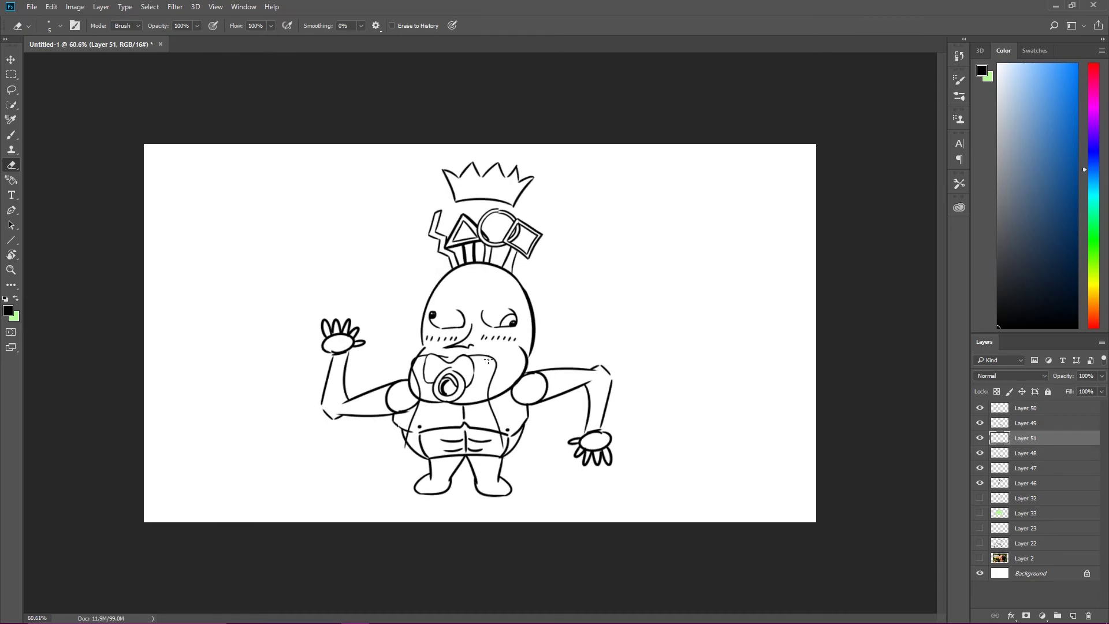
{"action": "scroll", "coordinate": [482, 358], "scroll_direction": "up", "scroll_amount": 2}
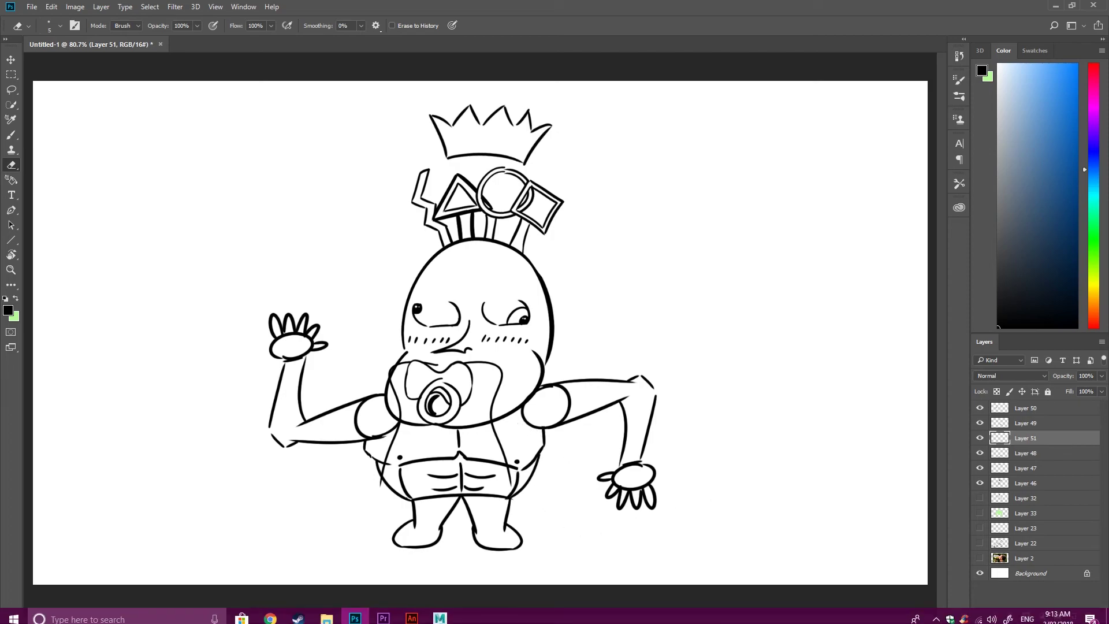
{"action": "left_click", "coordinate": [338, 613]}
{"action": "left_click", "coordinate": [425, 249]}
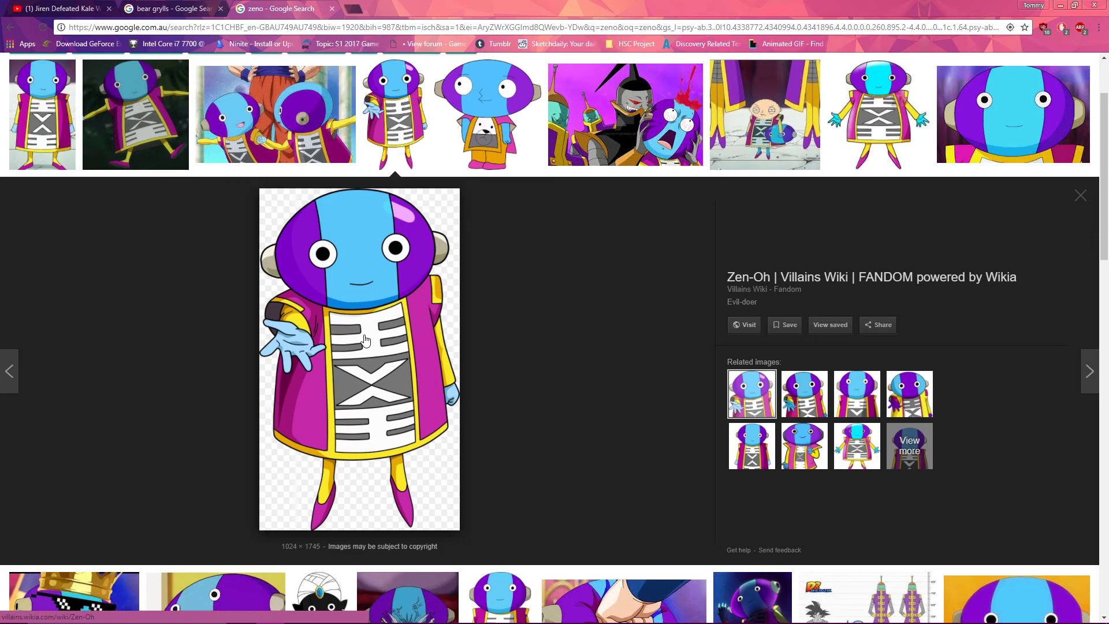
{"action": "left_click", "coordinate": [143, 148]}
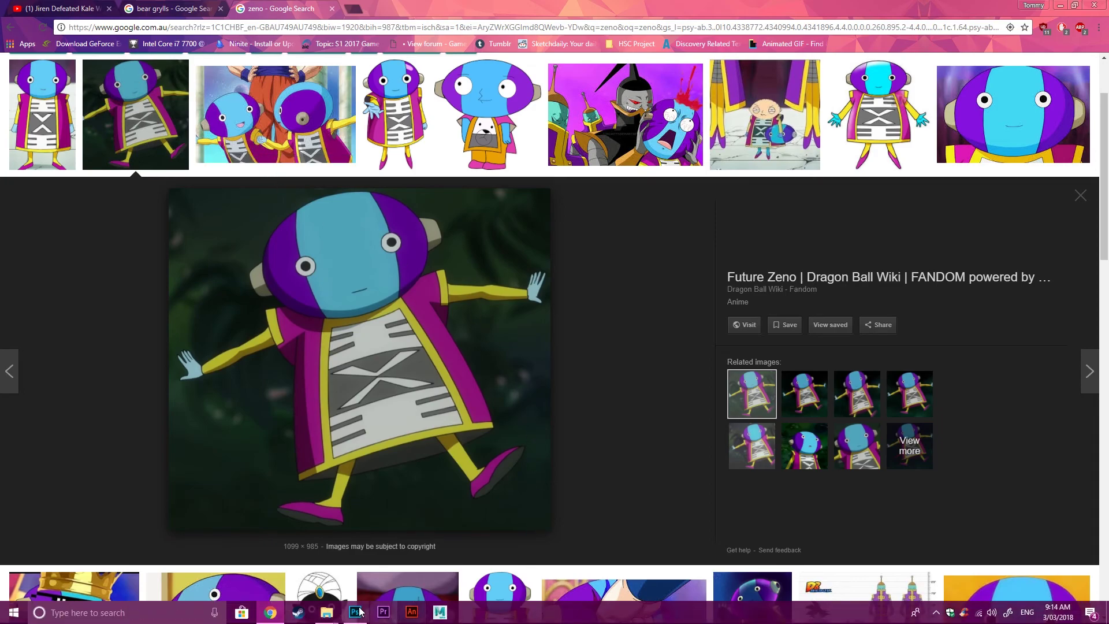
{"action": "left_click", "coordinate": [355, 611]}
{"action": "left_click", "coordinate": [356, 611]}
Step: Bring the Photoshop drawing window back into view from the taskbar
{"action": "left_click", "coordinate": [362, 612]}
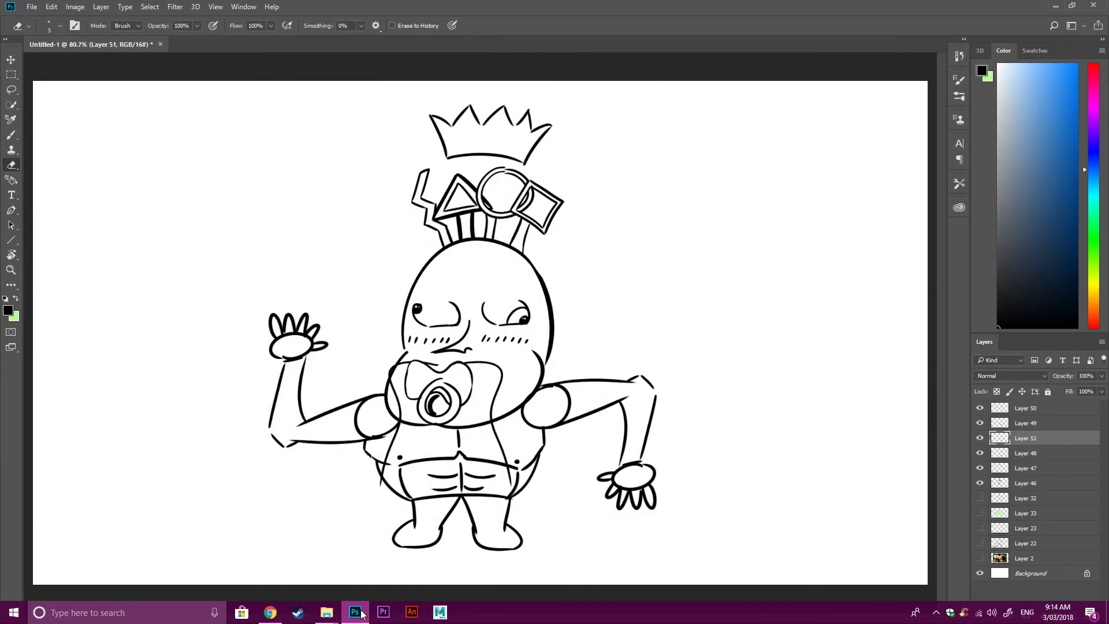
{"action": "left_click", "coordinate": [362, 612]}
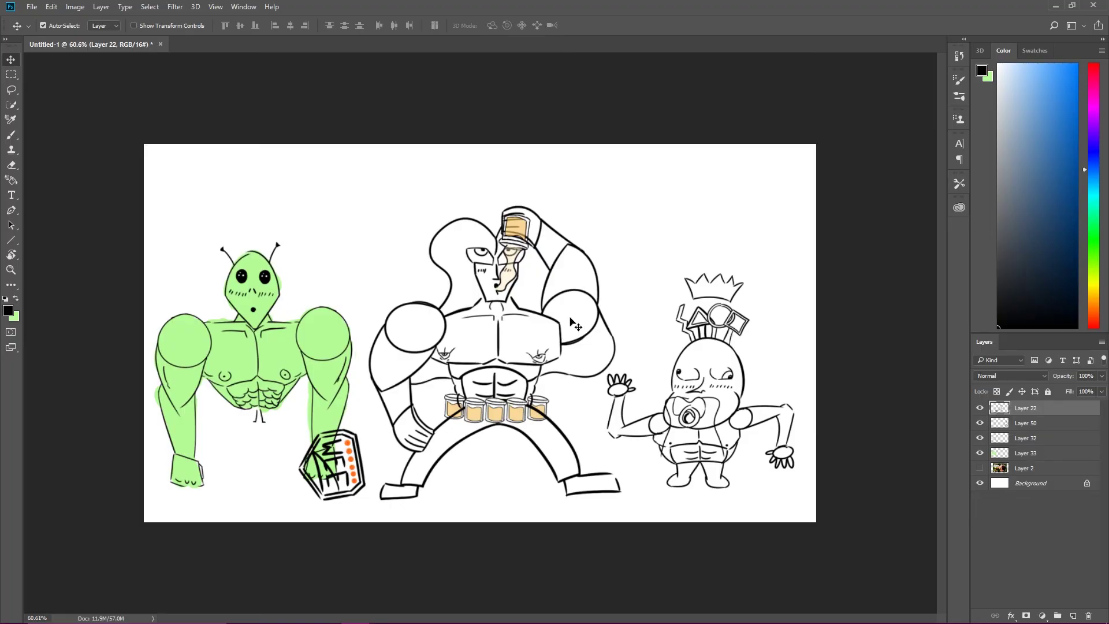